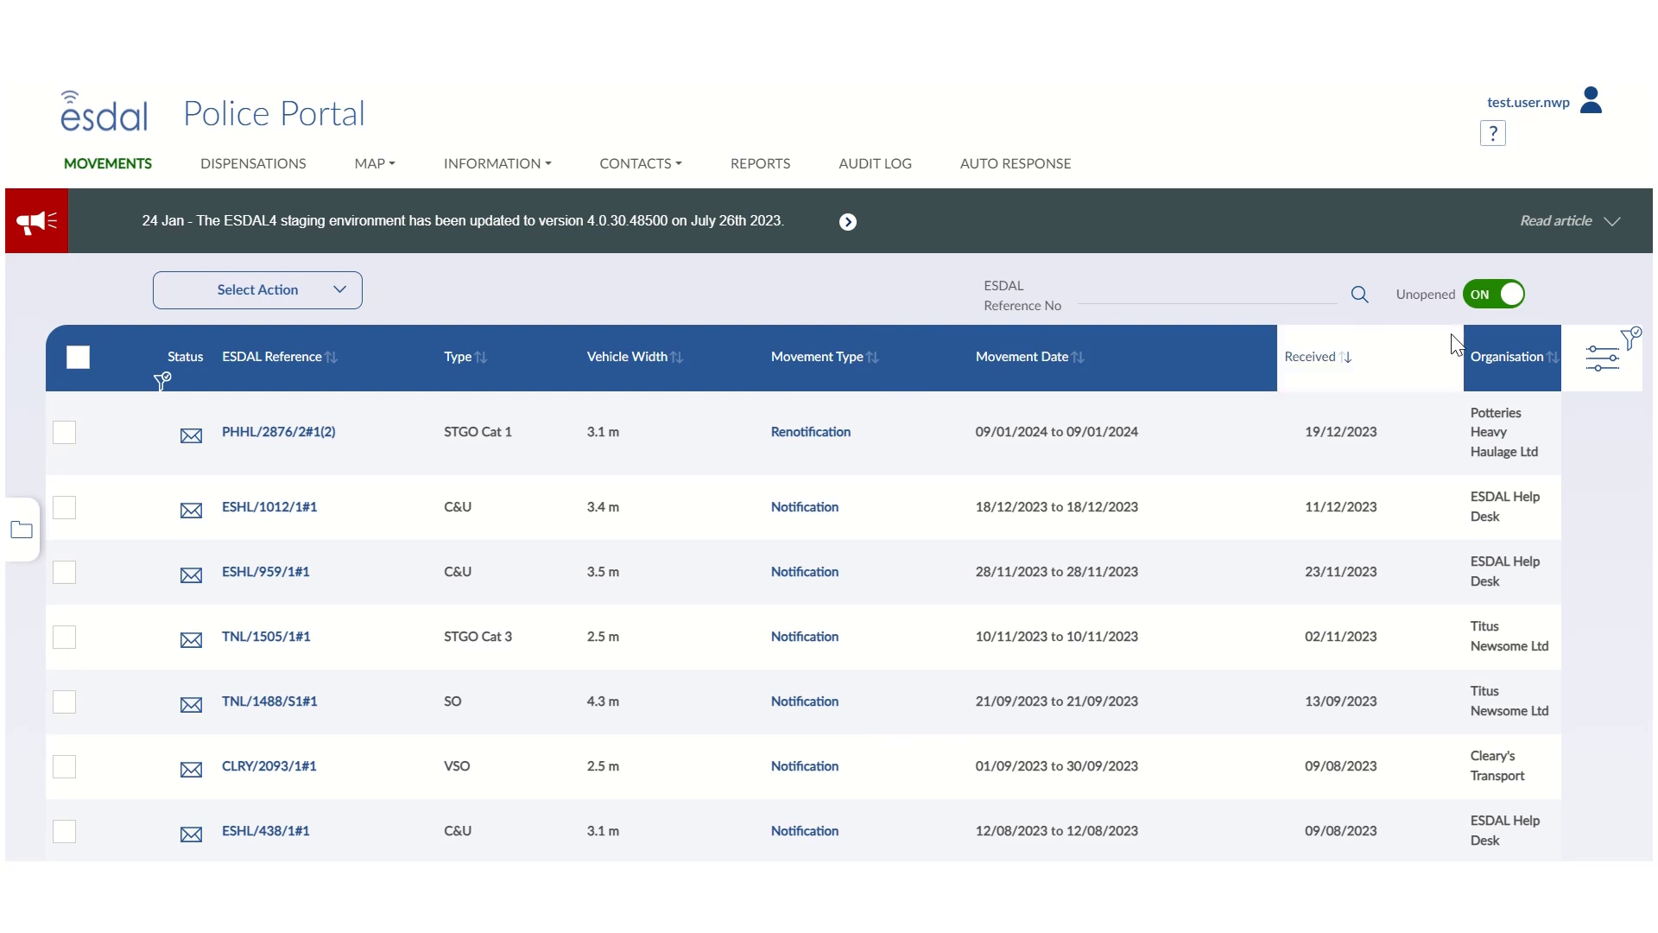
Switch the Unopened filter off and back on, and sort the movements by received date oldest first and newest first again.
click(1488, 293)
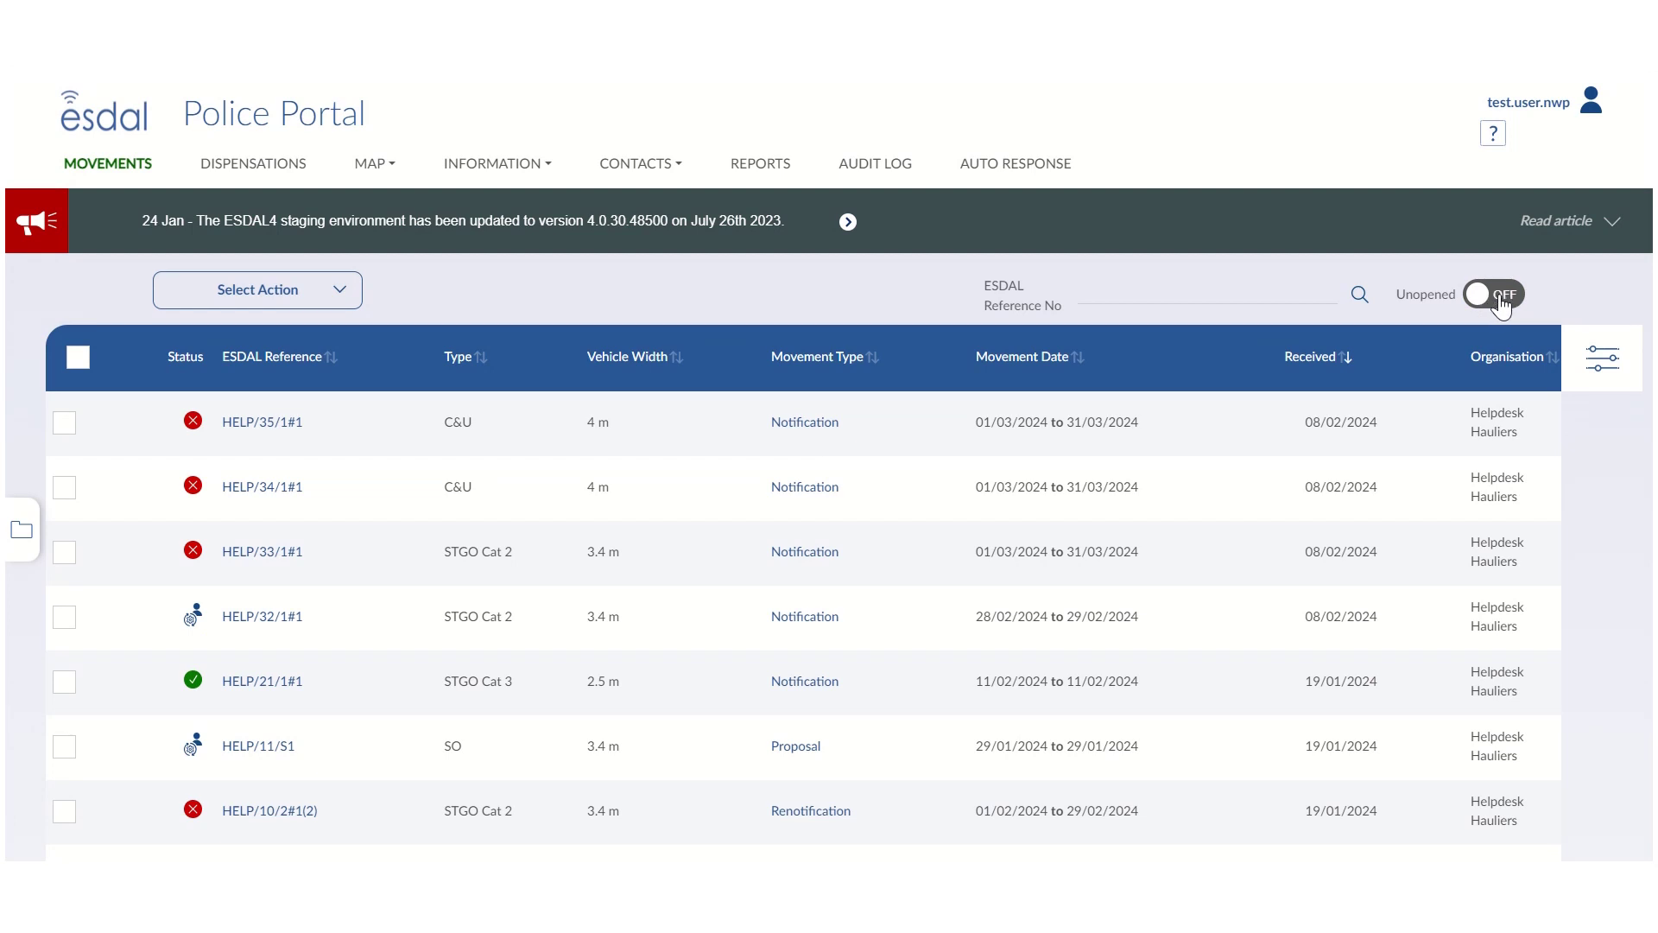
click(1500, 296)
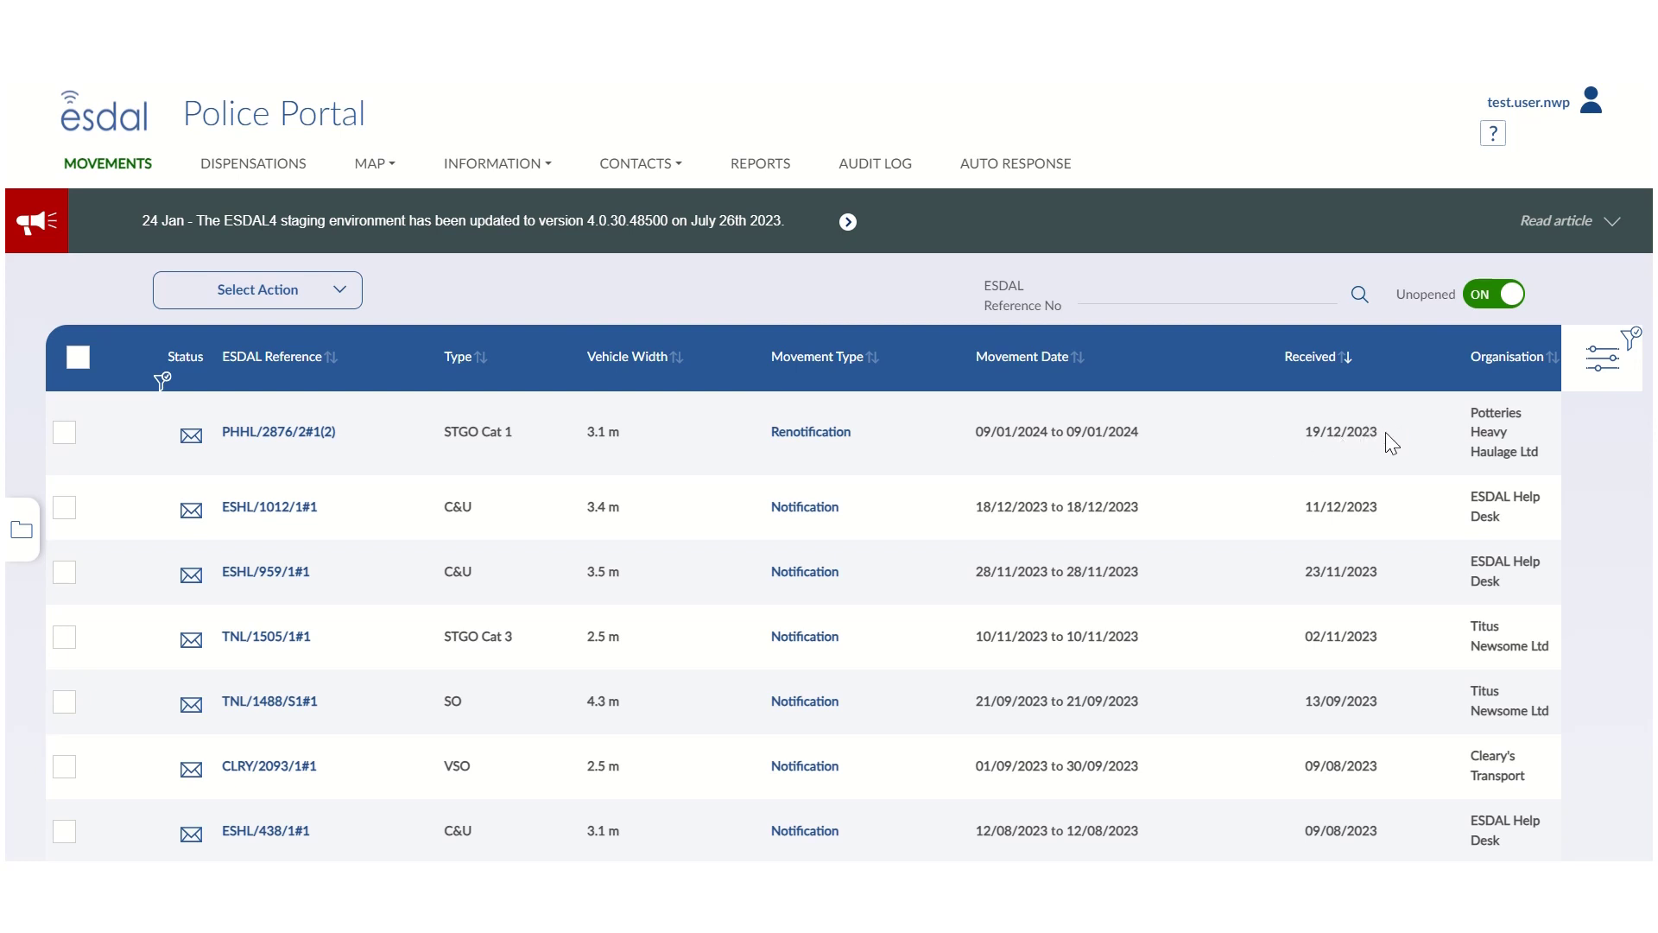
click(1299, 361)
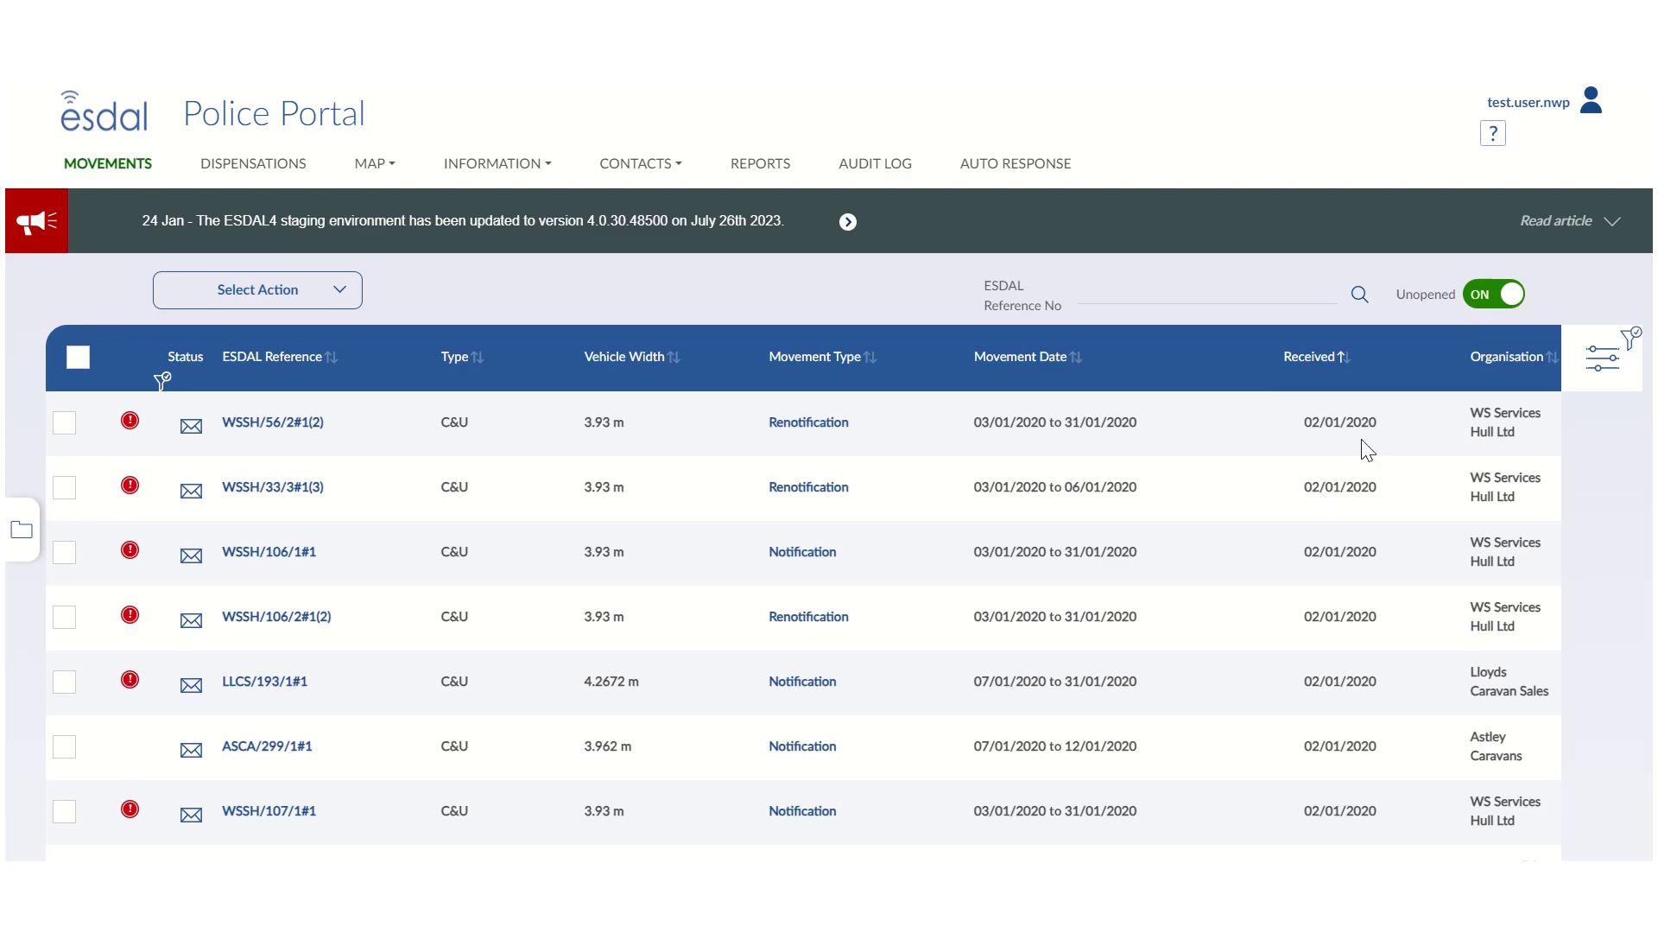
click(1313, 367)
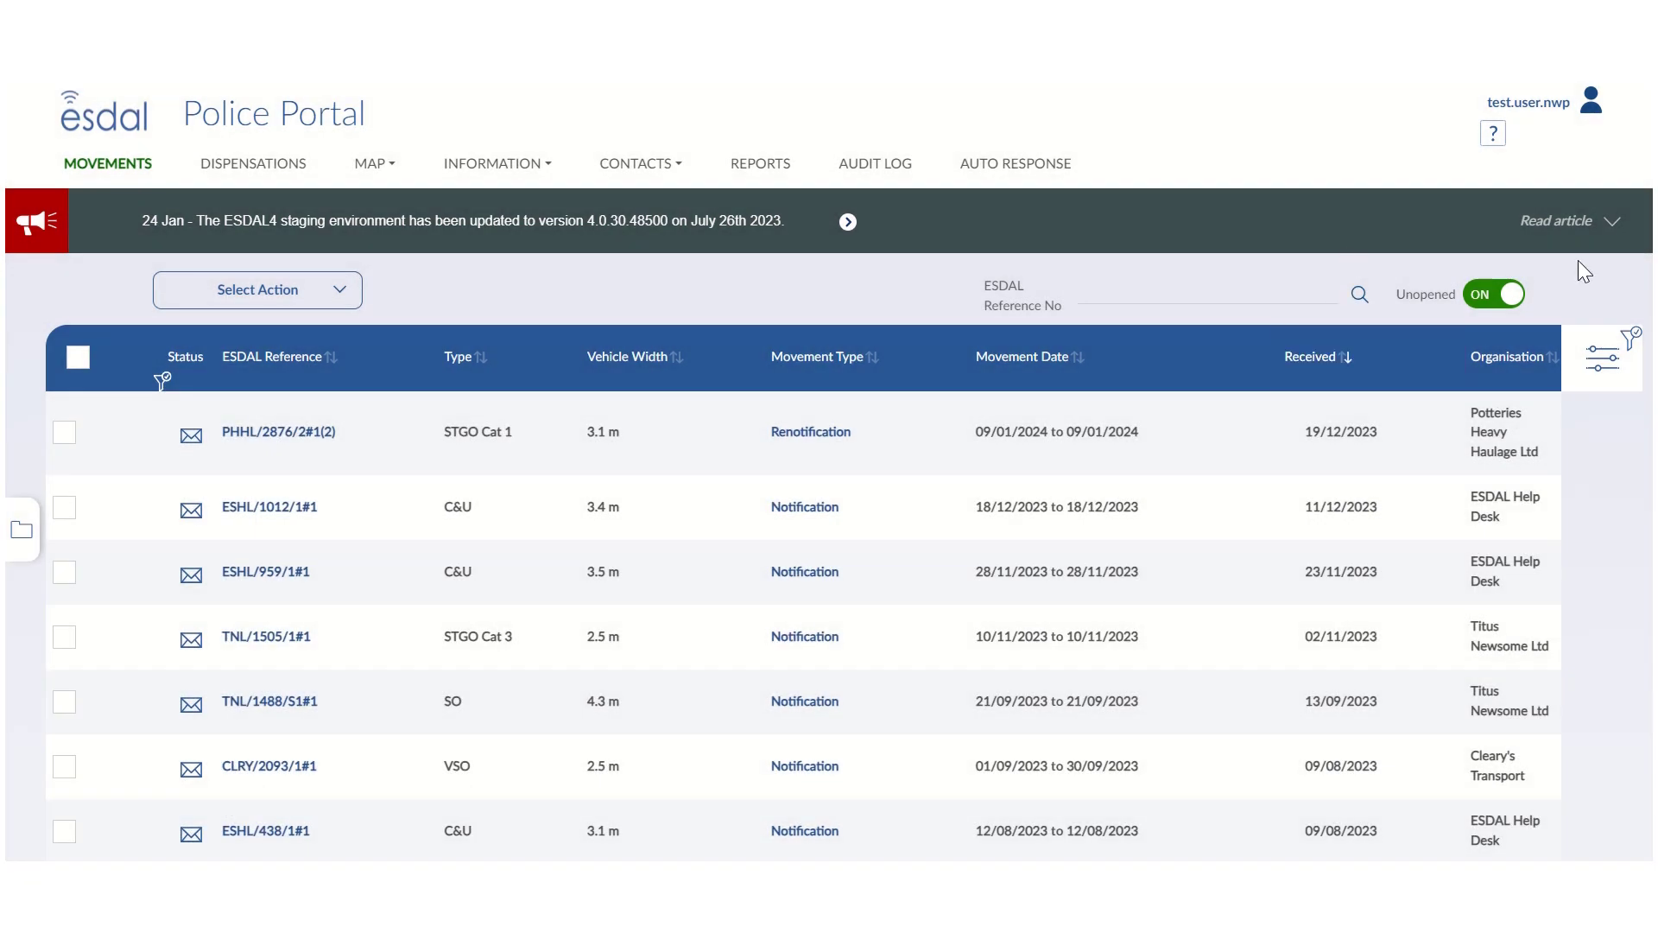
Remove the Unopened status from the movements filter and try out the Accepted, Rejected and Imminent movement statuses, leaving them unselected.
click(1605, 371)
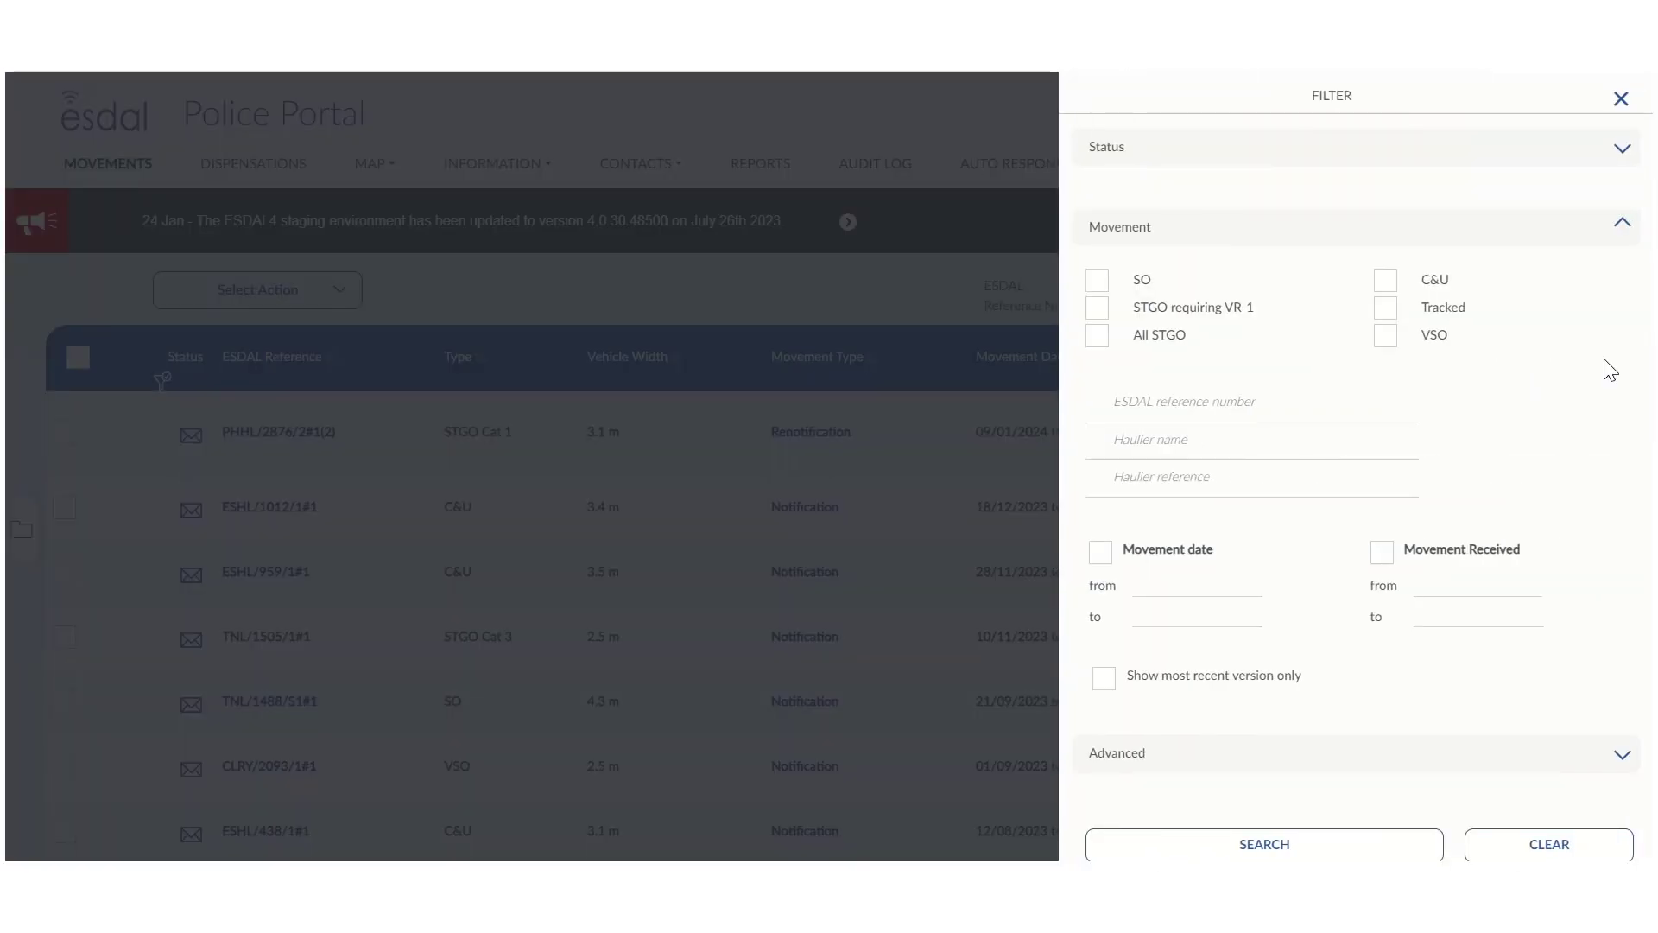
click(1619, 229)
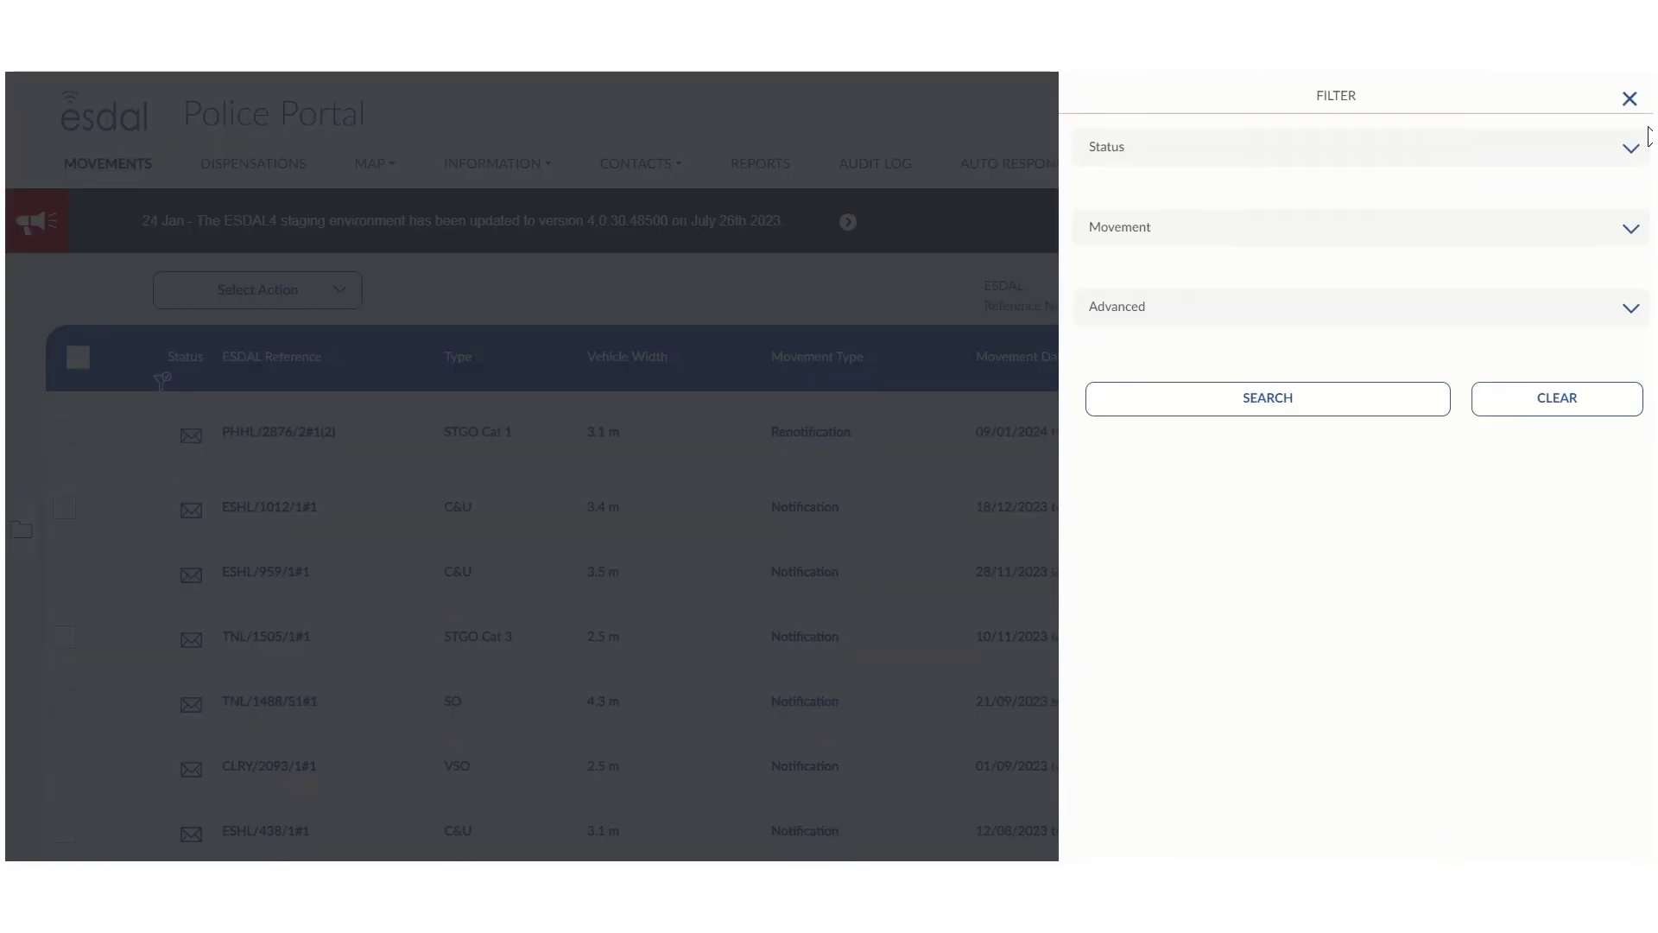
click(1632, 154)
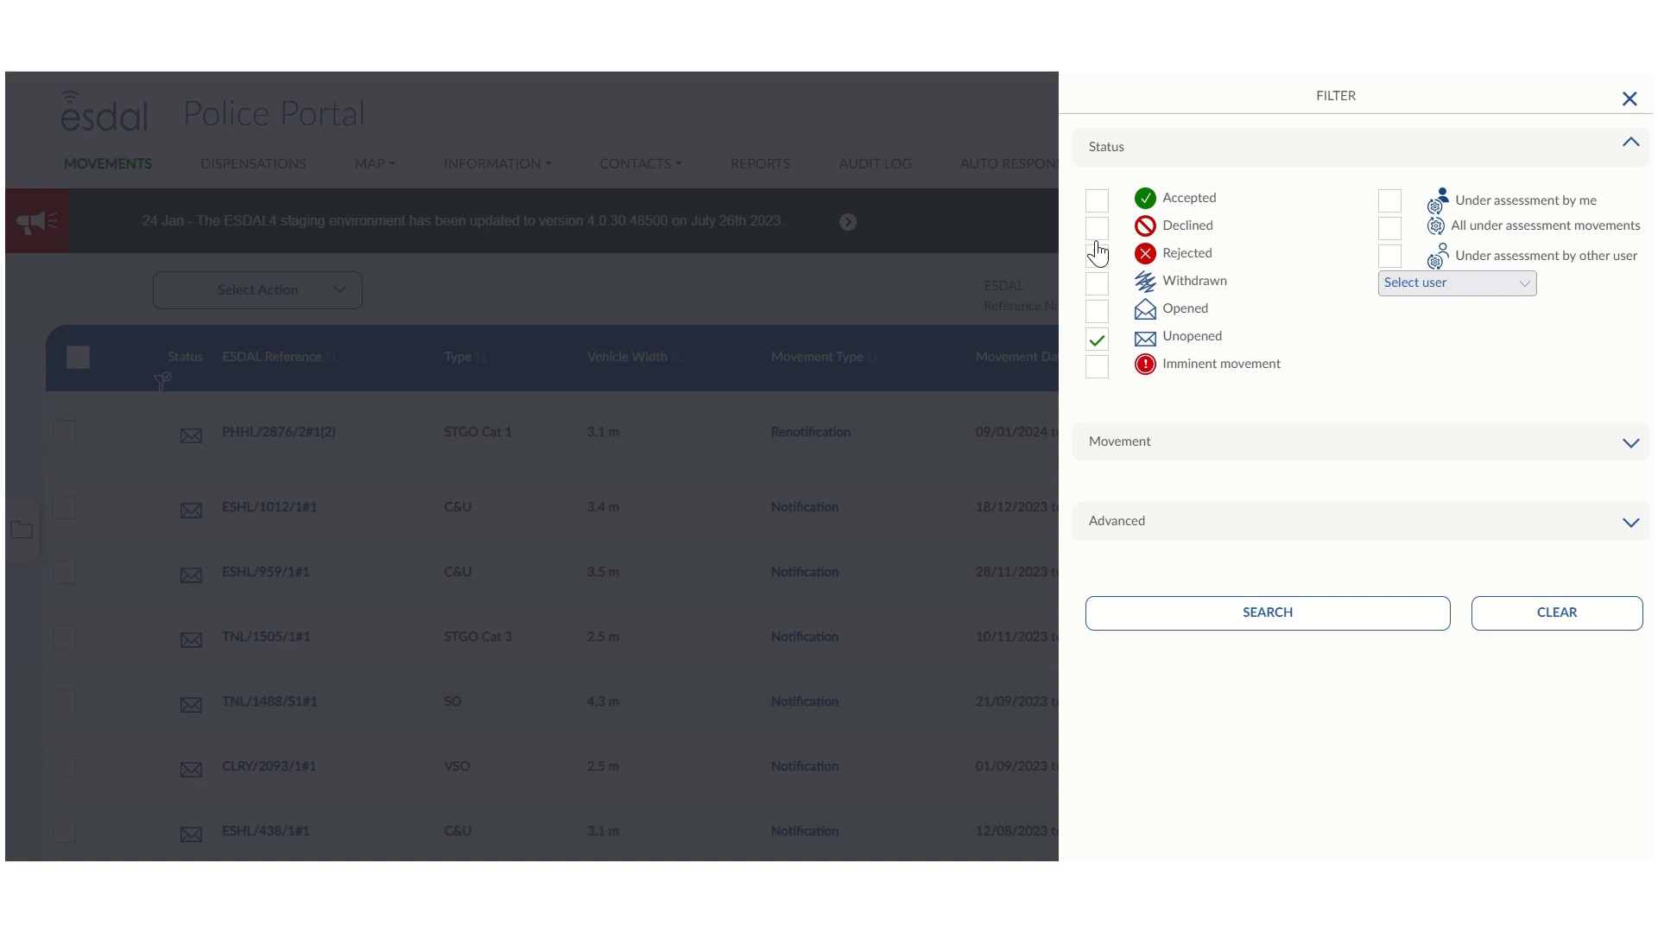
click(1099, 343)
click(1097, 204)
click(1098, 259)
click(1100, 208)
click(1099, 258)
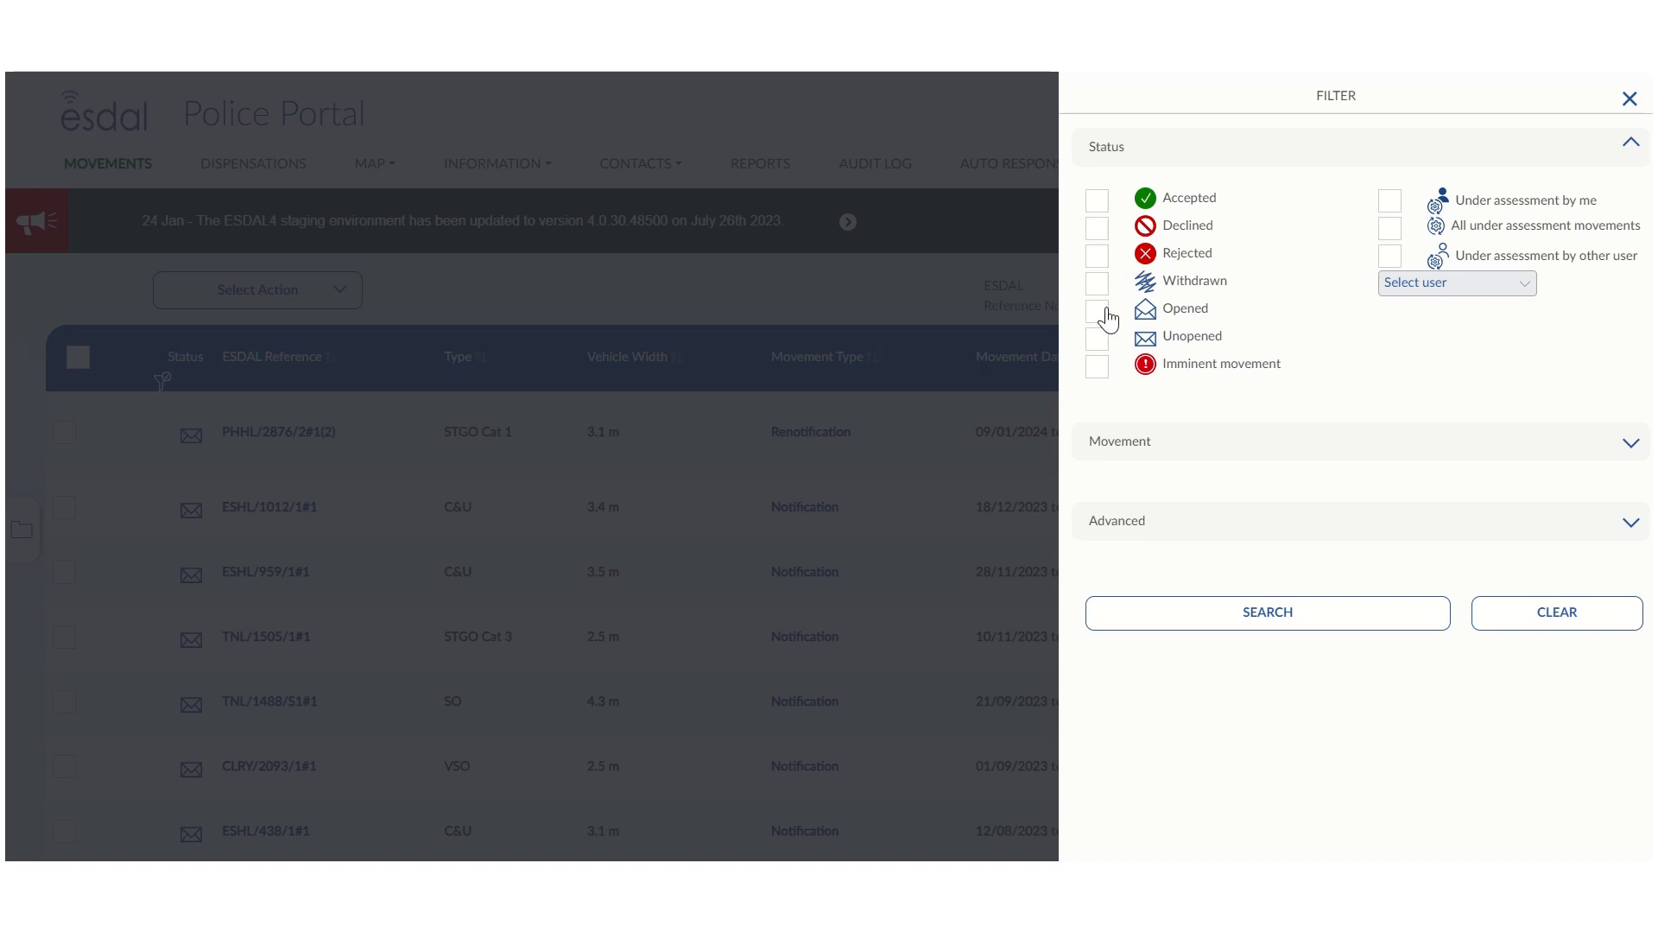
click(1099, 367)
click(1099, 369)
Try out the Under assessment by other user and All under assessment movements statuses, leaving both unselected.
click(1389, 255)
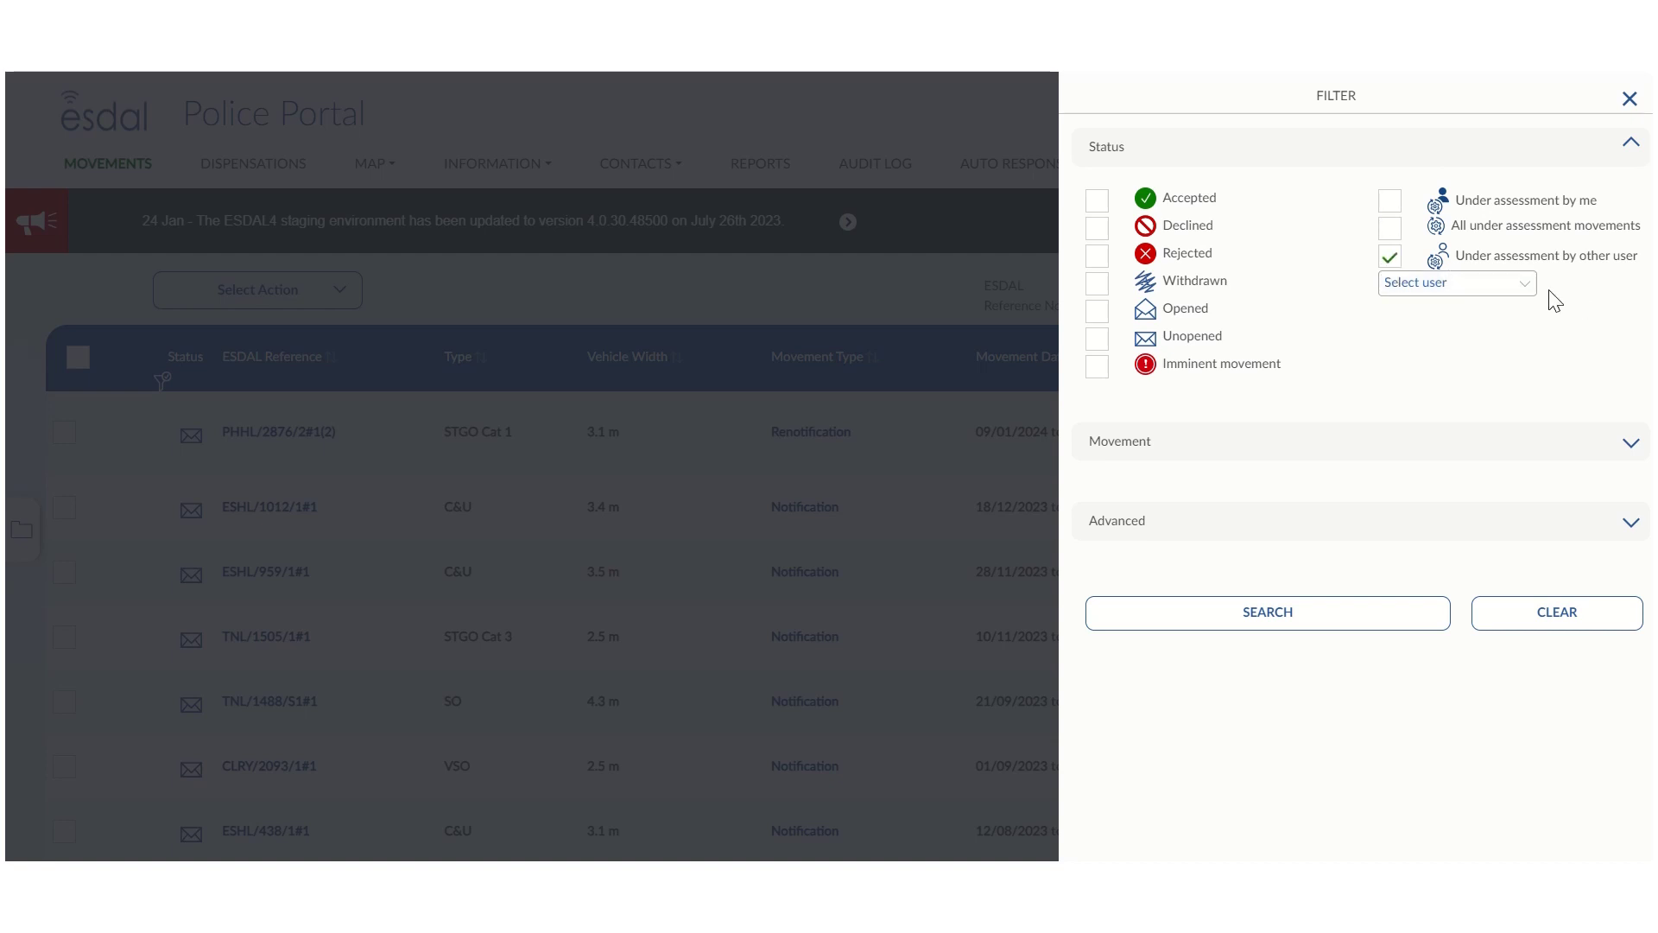
click(1524, 285)
click(1524, 289)
click(1392, 261)
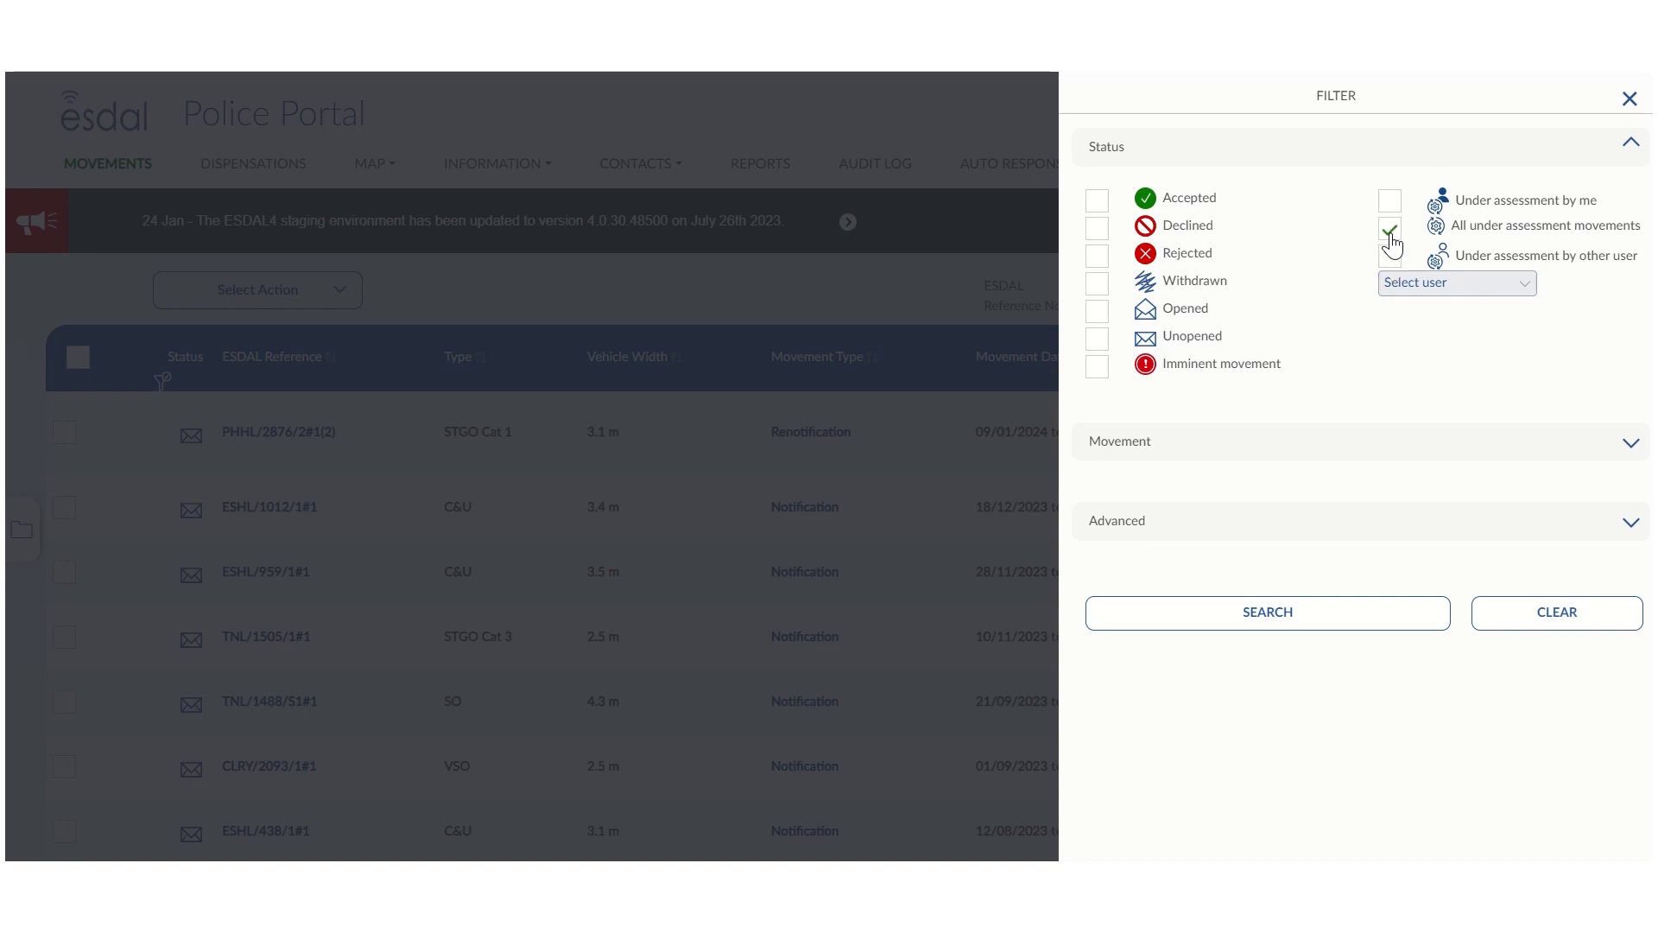
click(1390, 229)
click(1385, 234)
click(1630, 144)
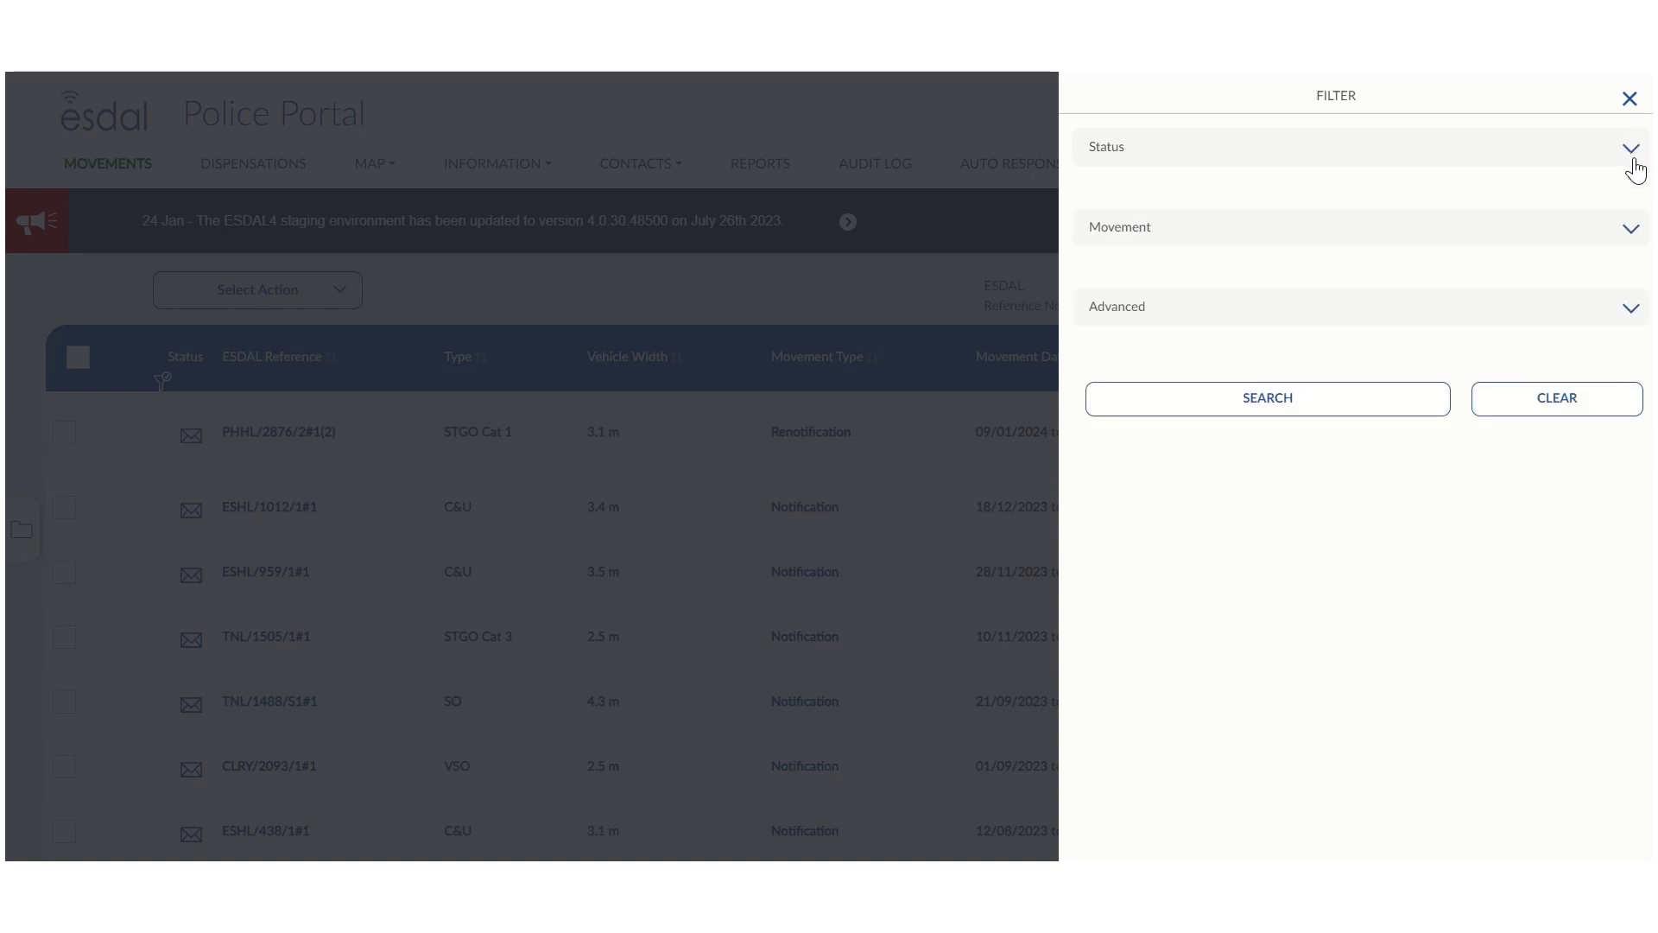
Try out the All STGO movement type filter, leave it unselected, and activate the ESDAL reference number field.
click(1631, 228)
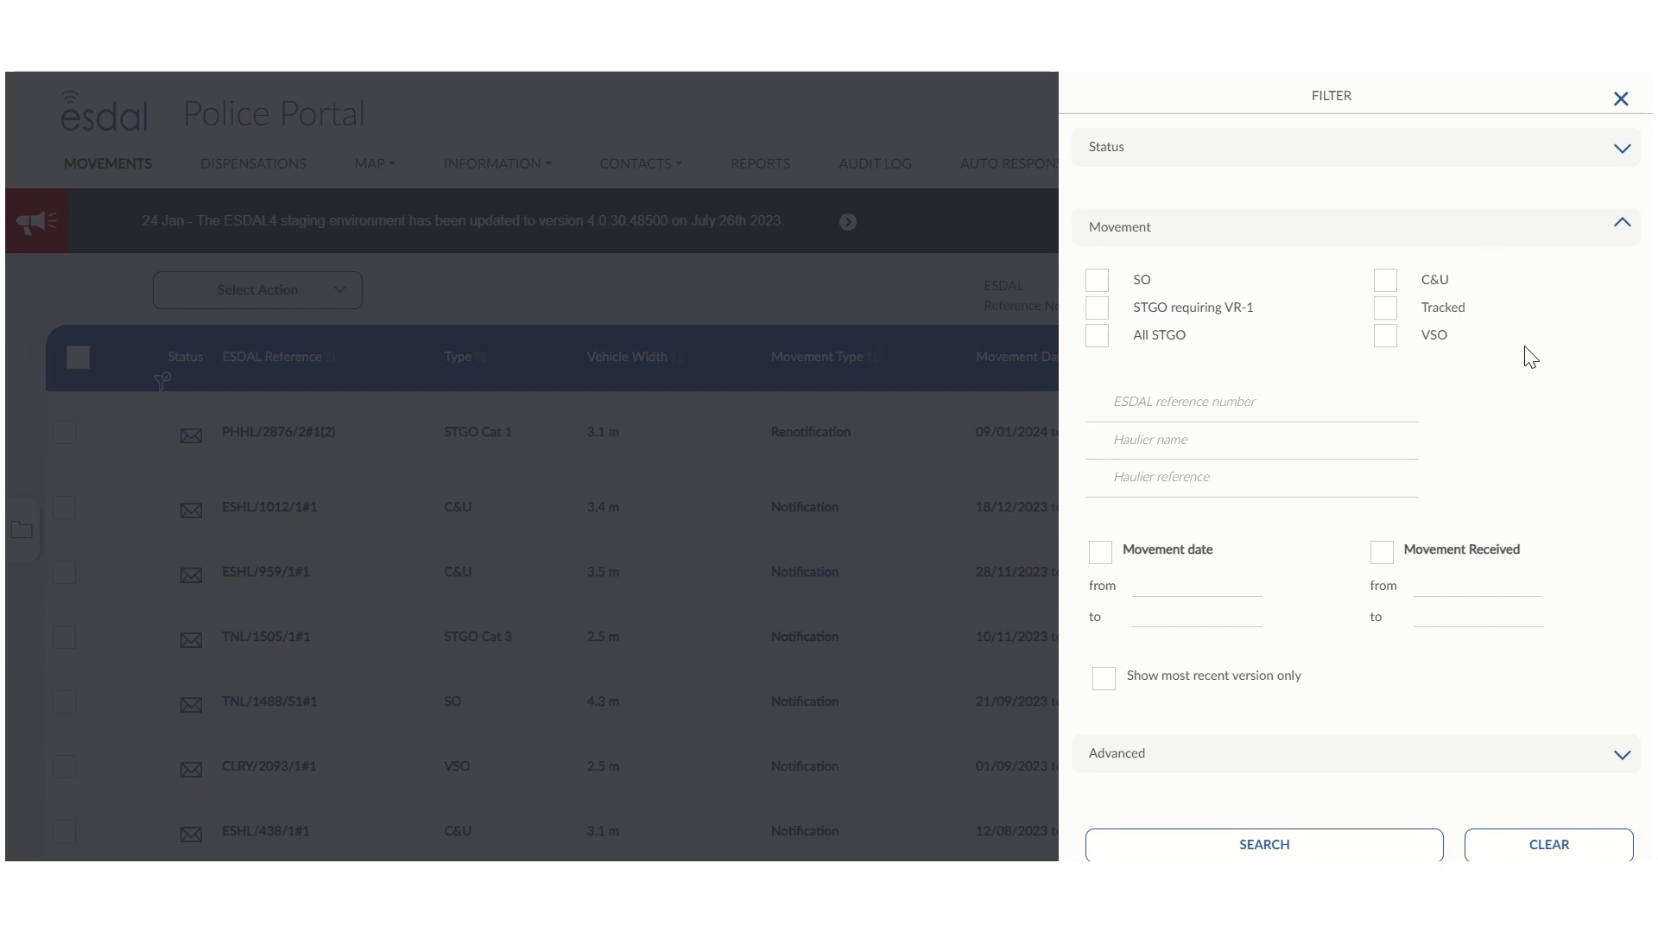
click(1096, 346)
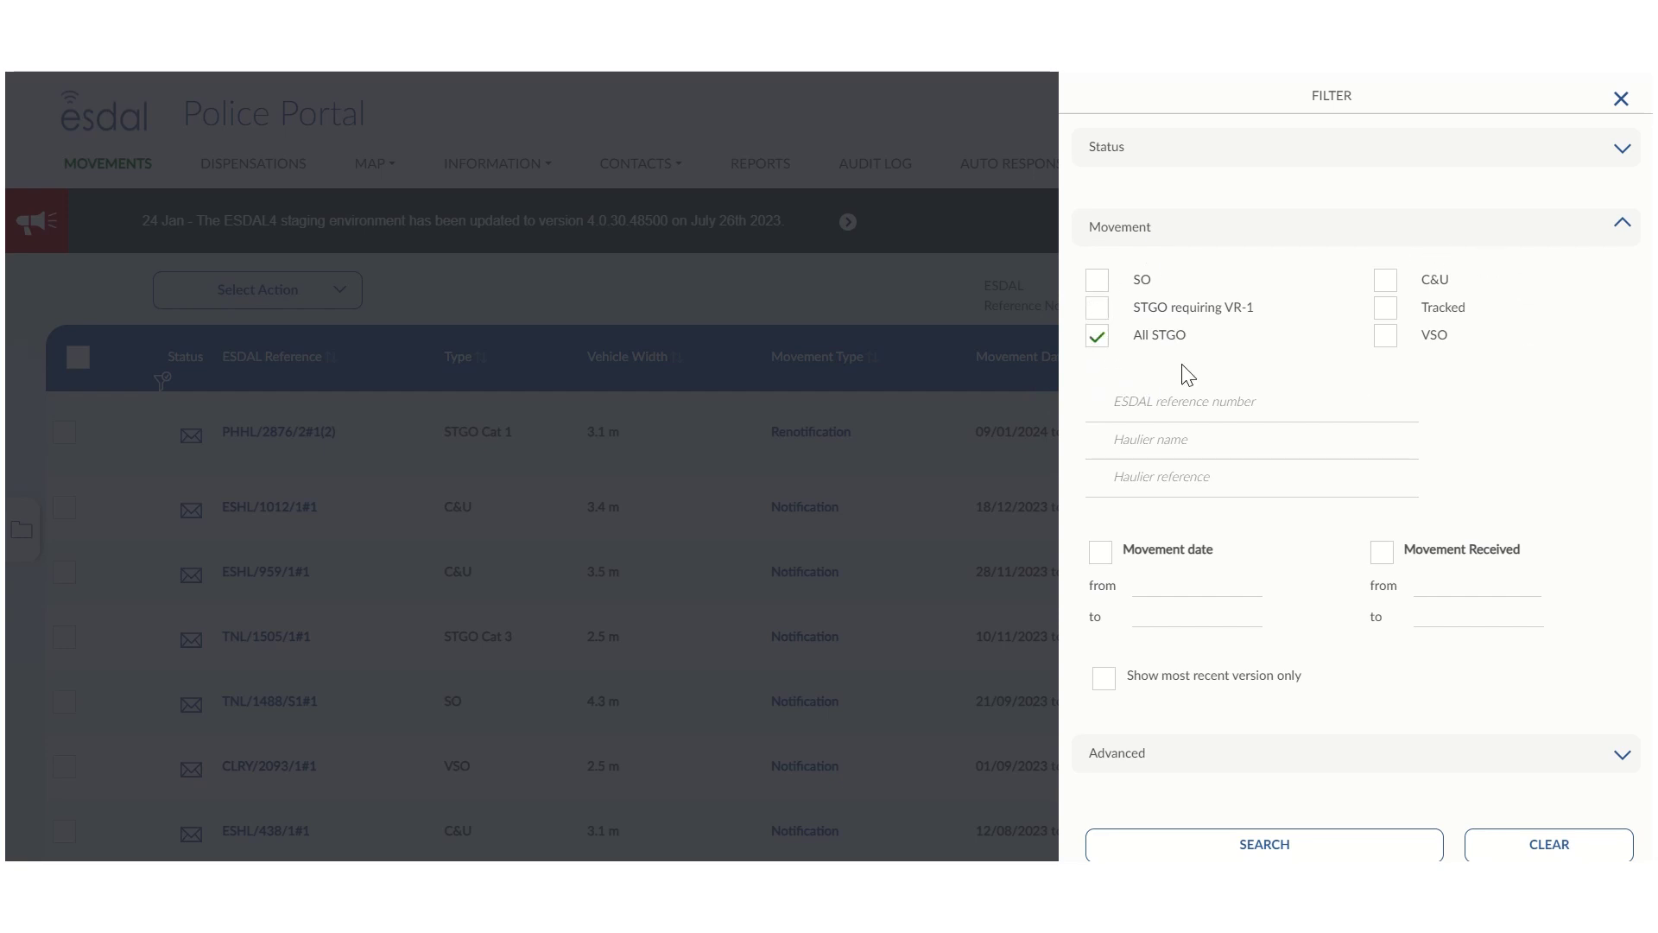
click(1097, 345)
click(1254, 405)
Try out the Movement date, Movement Received and Show most recent version only filters, leaving them all unselected.
click(1101, 554)
click(1102, 554)
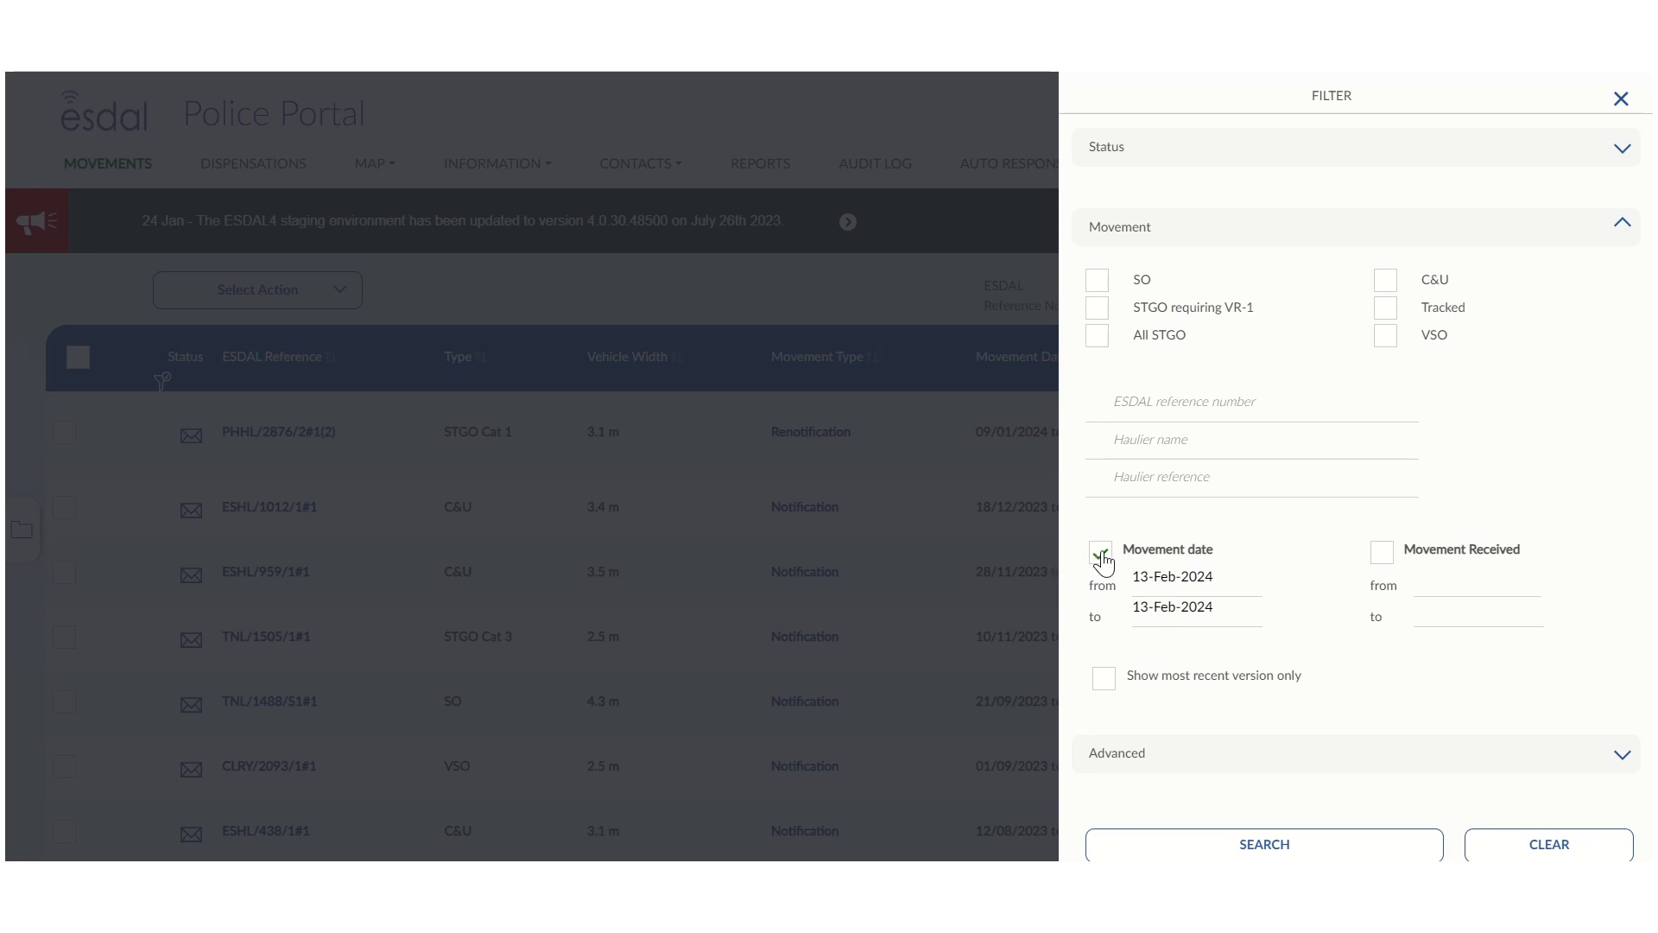
click(1381, 553)
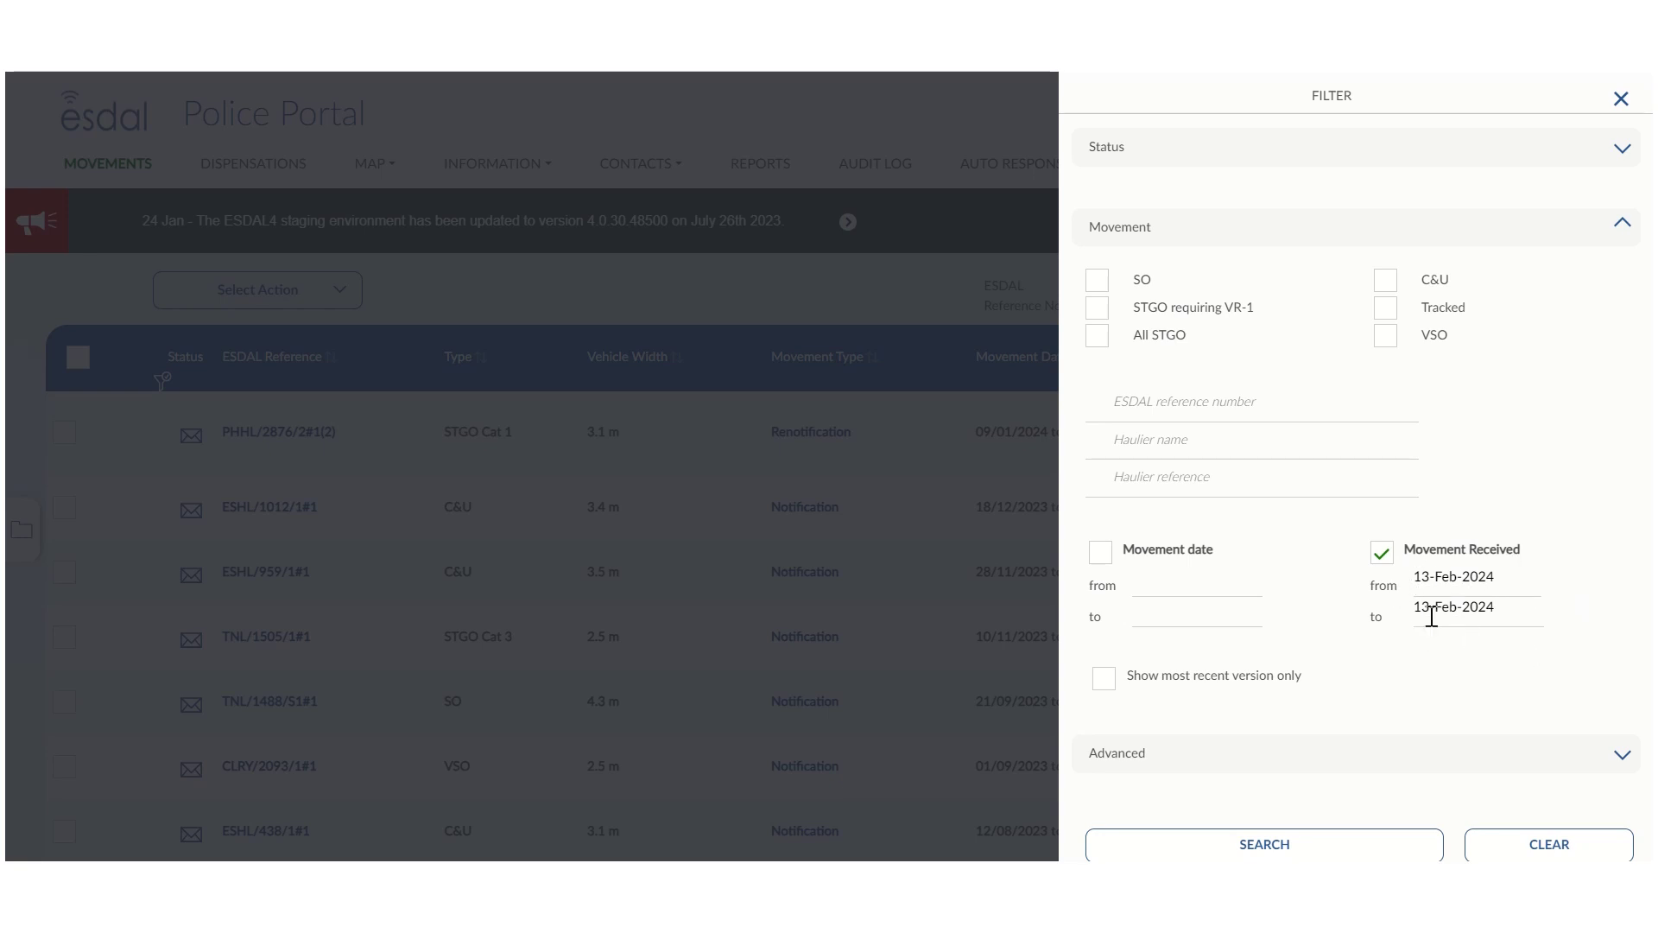
click(1381, 560)
click(1106, 681)
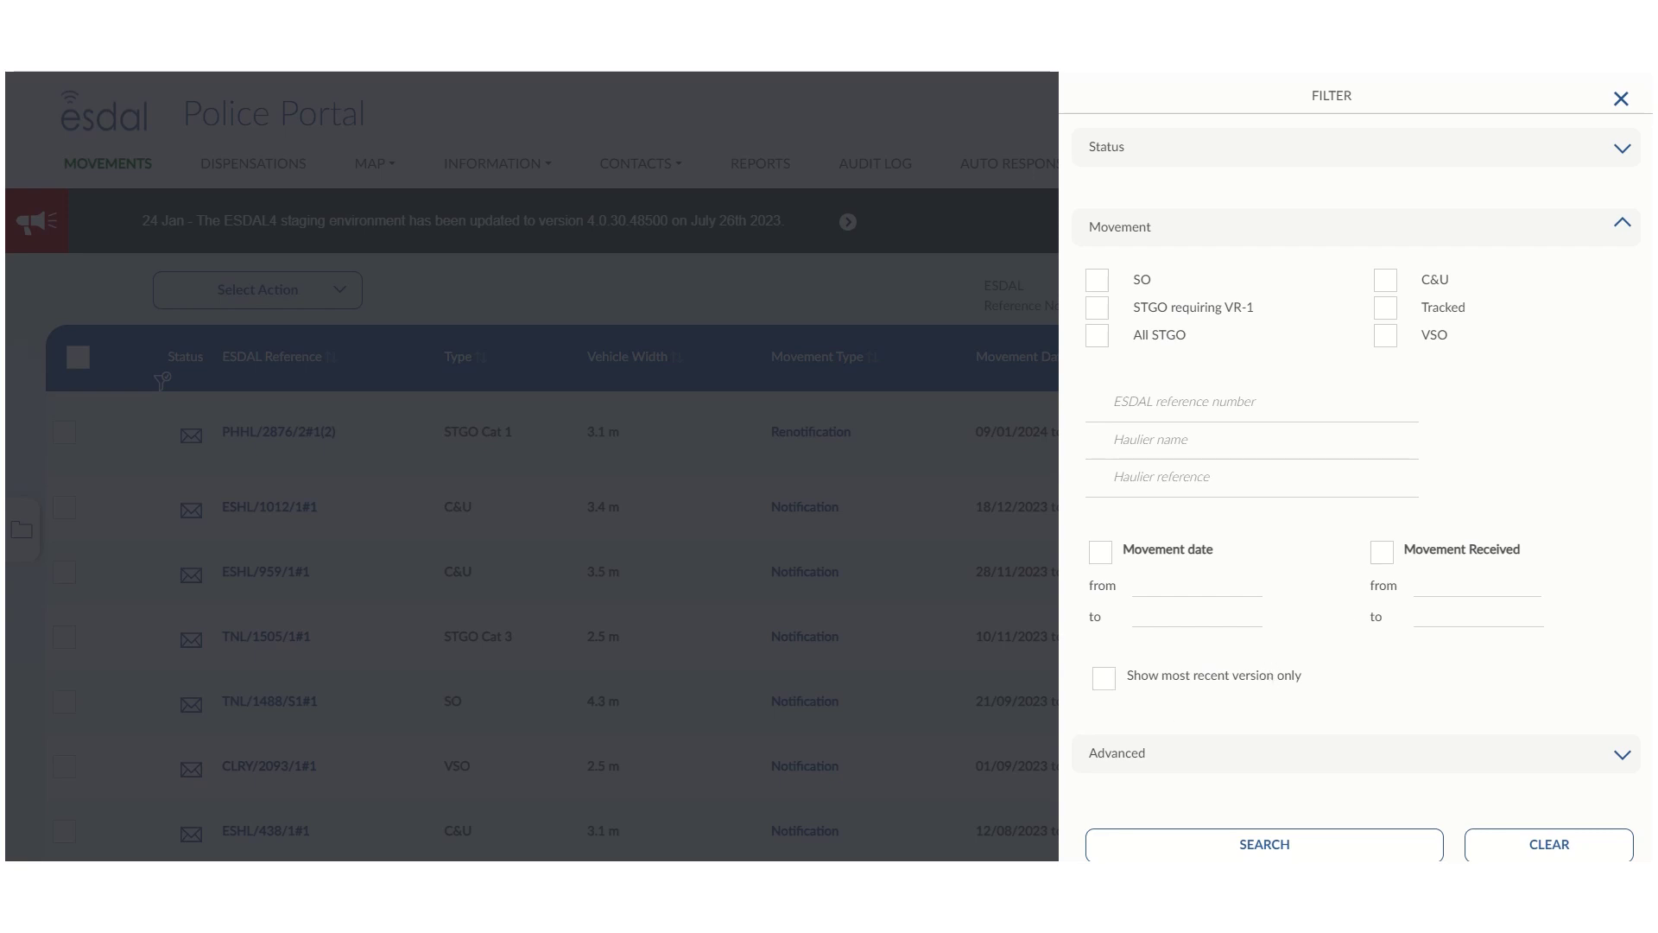
click(1620, 223)
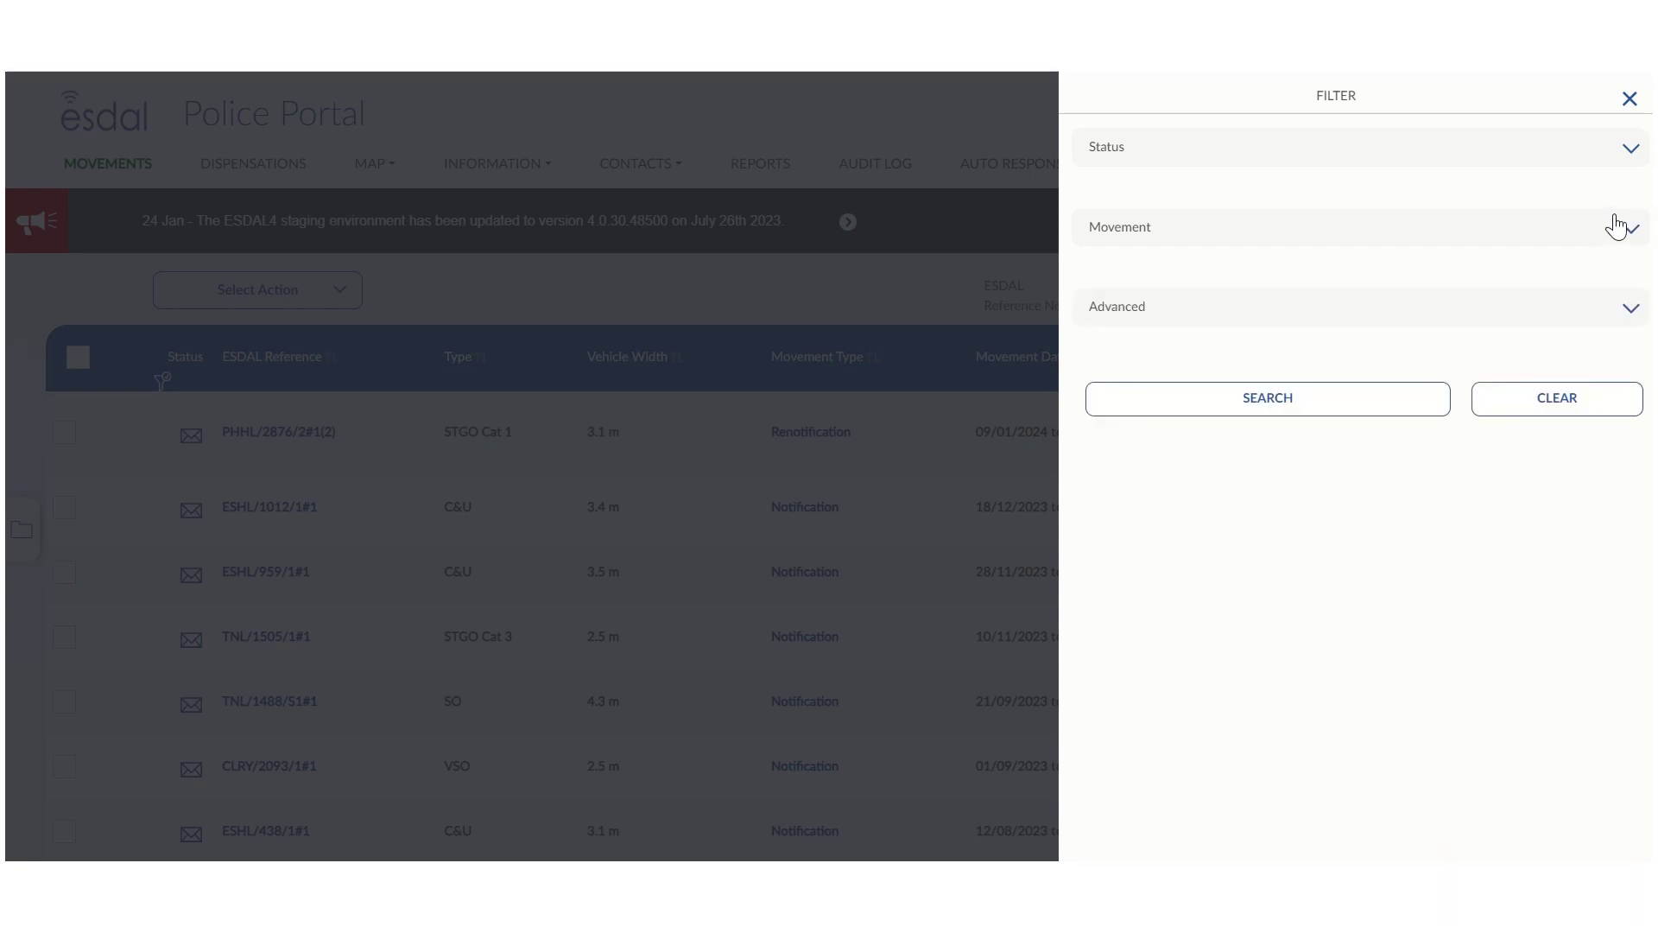
Set an advanced filter condition for gross weight greater than or equal to 80000 kg.
click(1631, 308)
click(1347, 360)
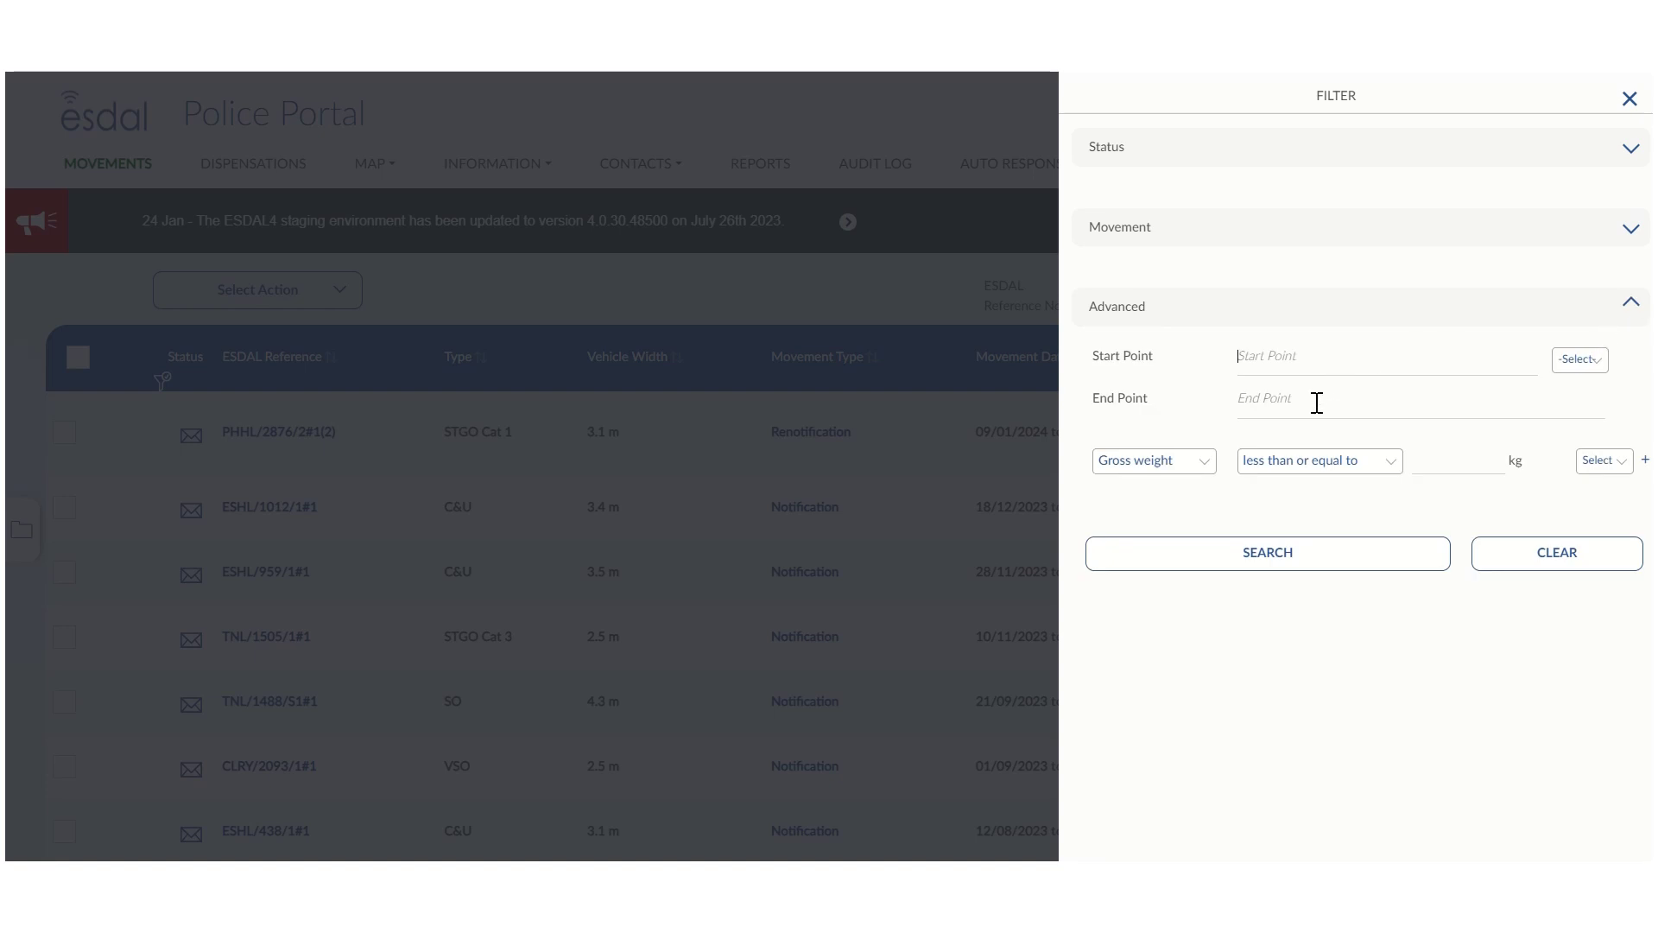
click(1316, 403)
click(1205, 463)
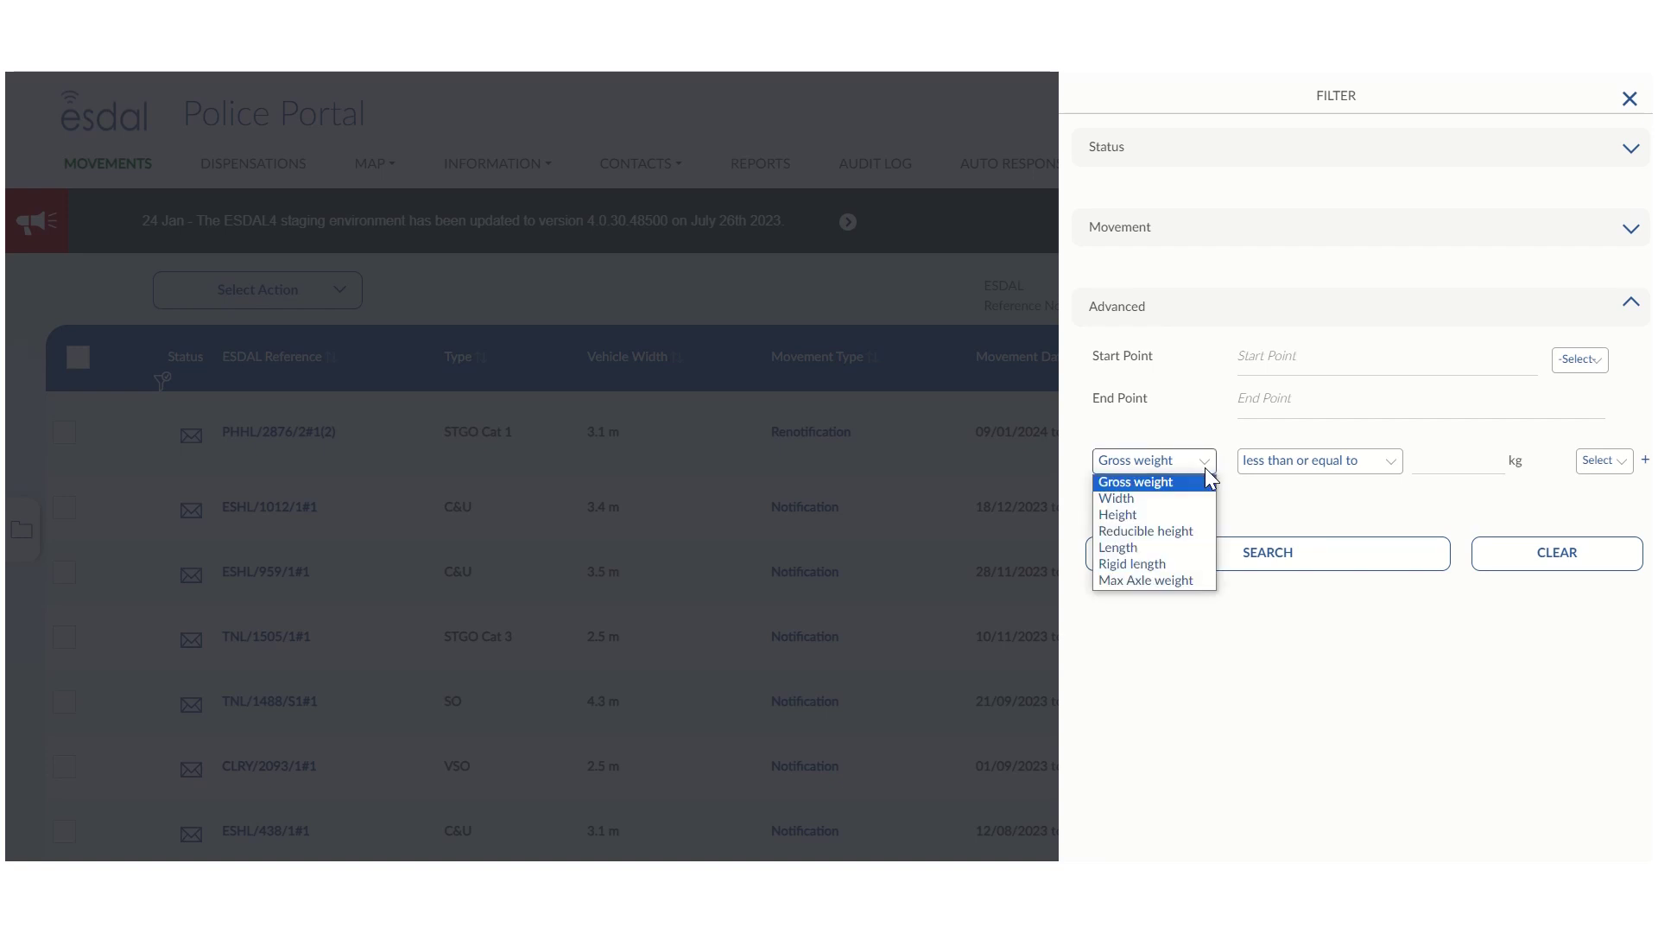
click(1181, 484)
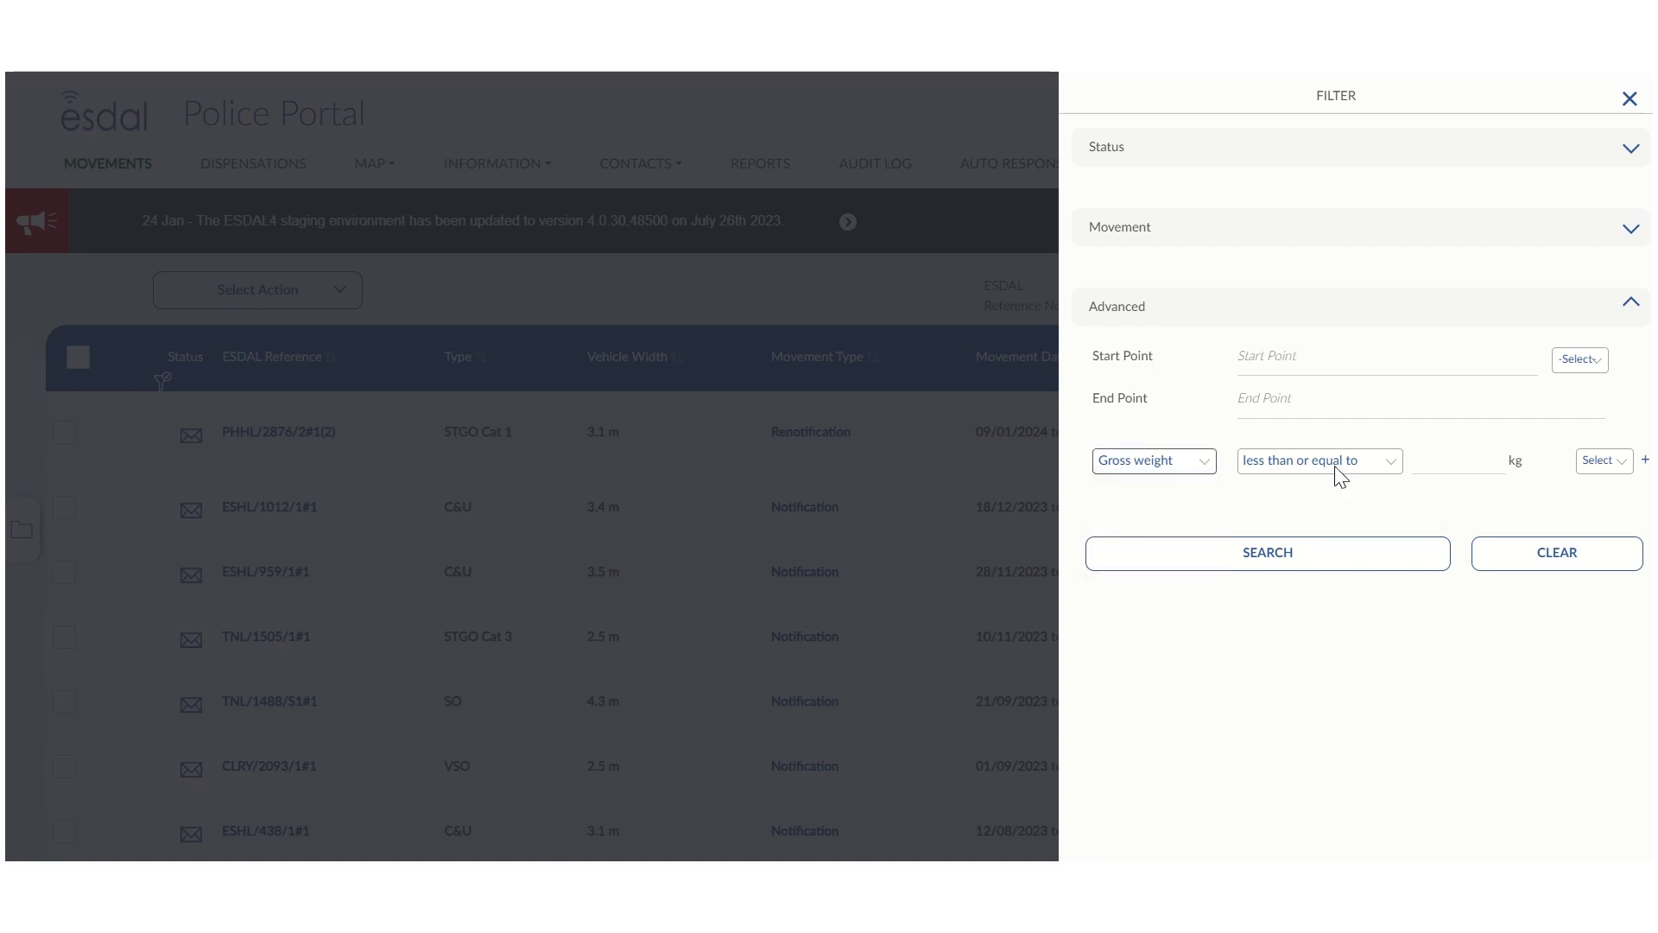
click(1336, 468)
click(1259, 495)
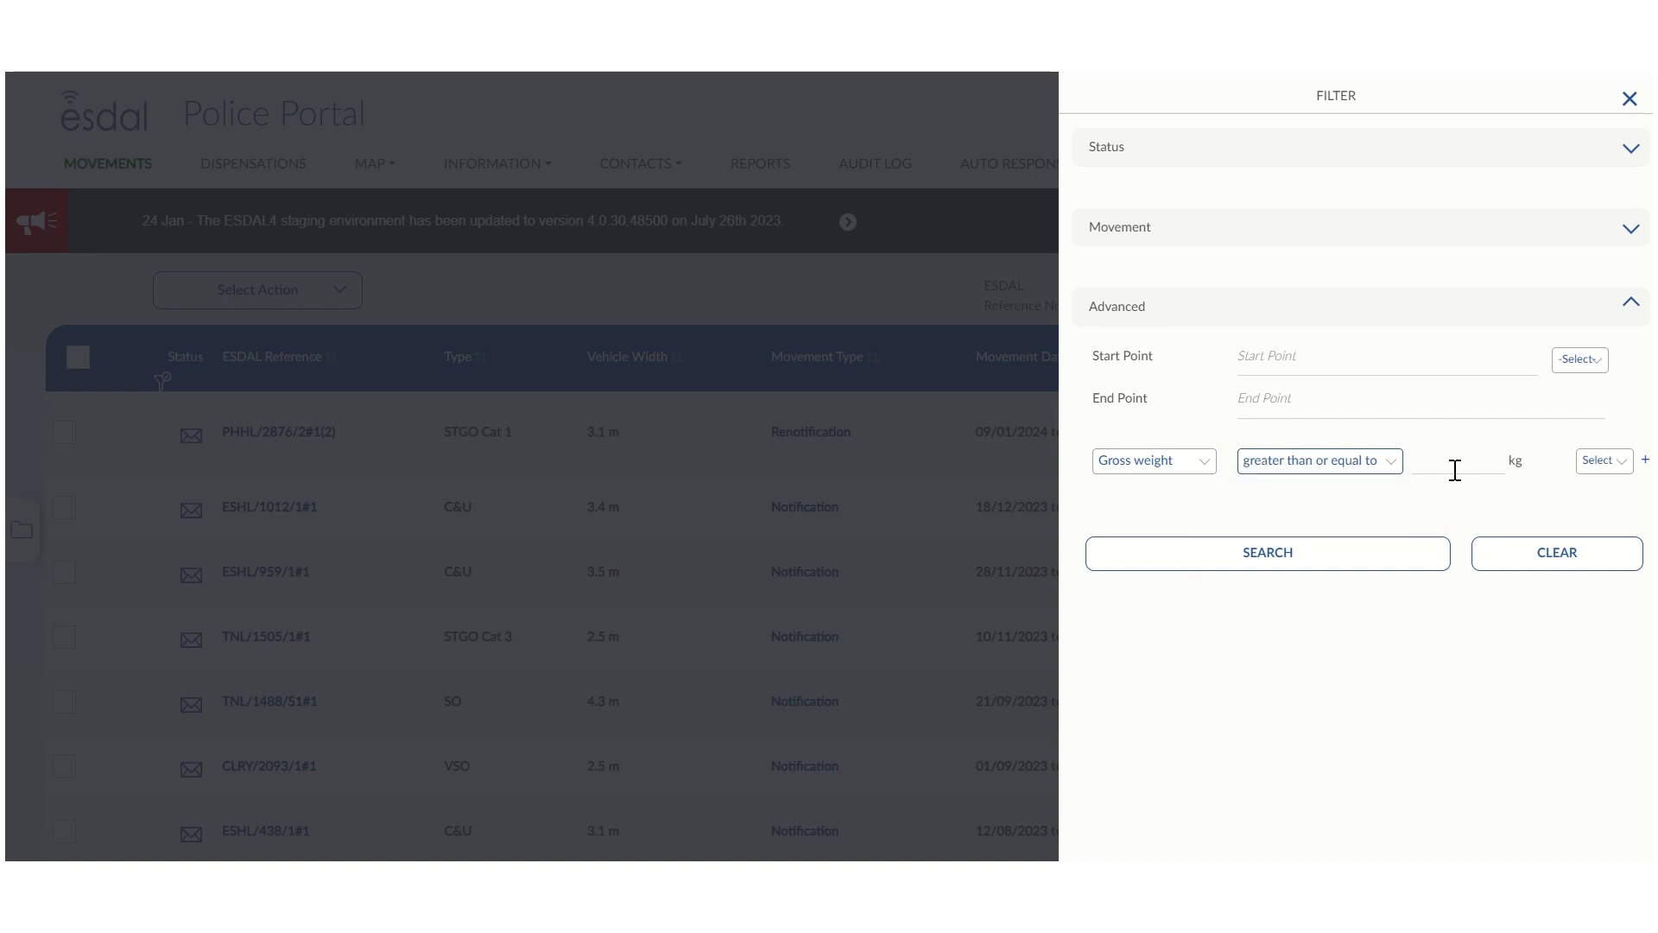
click(1455, 470)
text(80000)
Add a second advanced condition joined with AND for width less than or equal to 3.5 m.
click(1608, 460)
click(1608, 494)
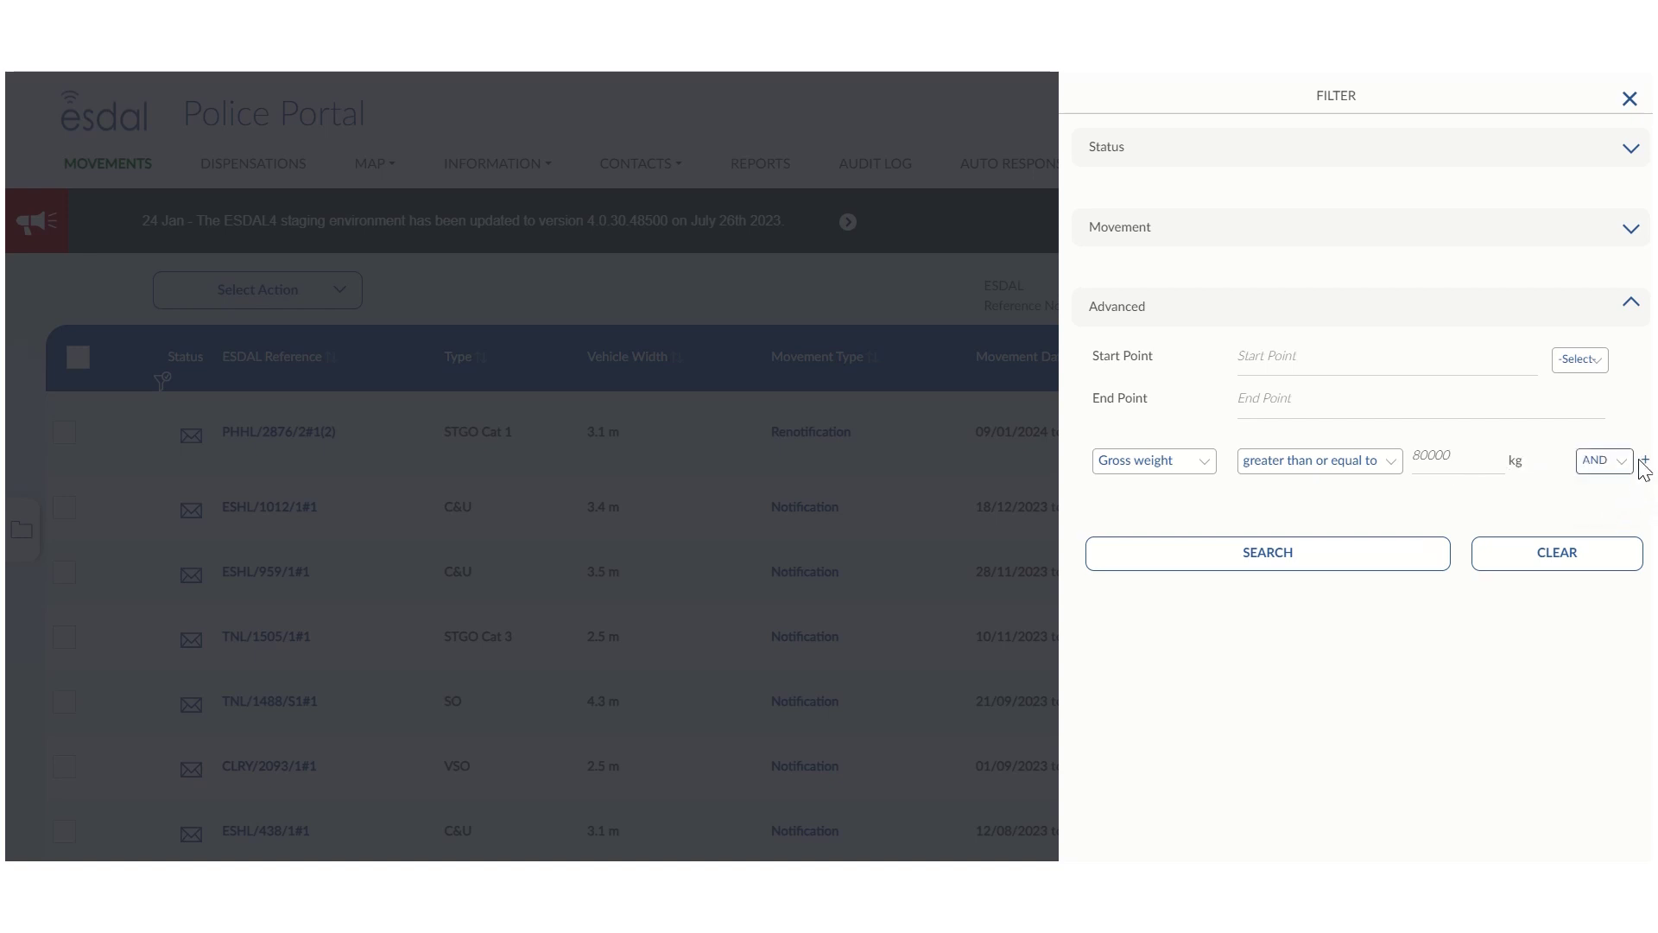
click(1645, 460)
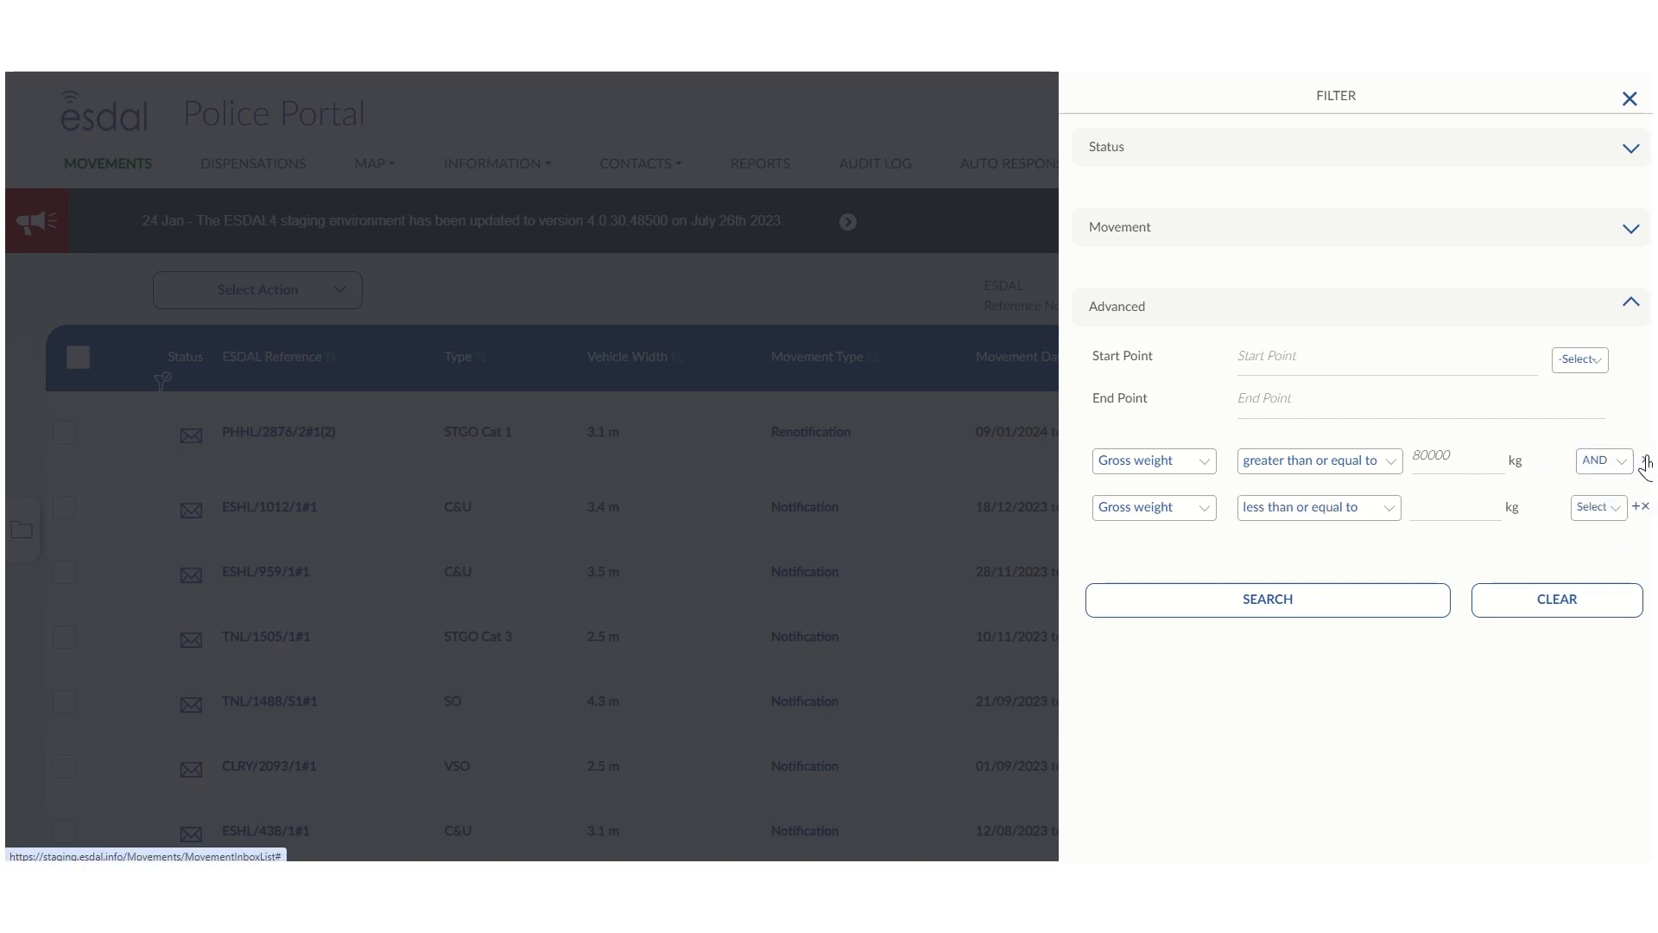
click(1190, 516)
click(1128, 538)
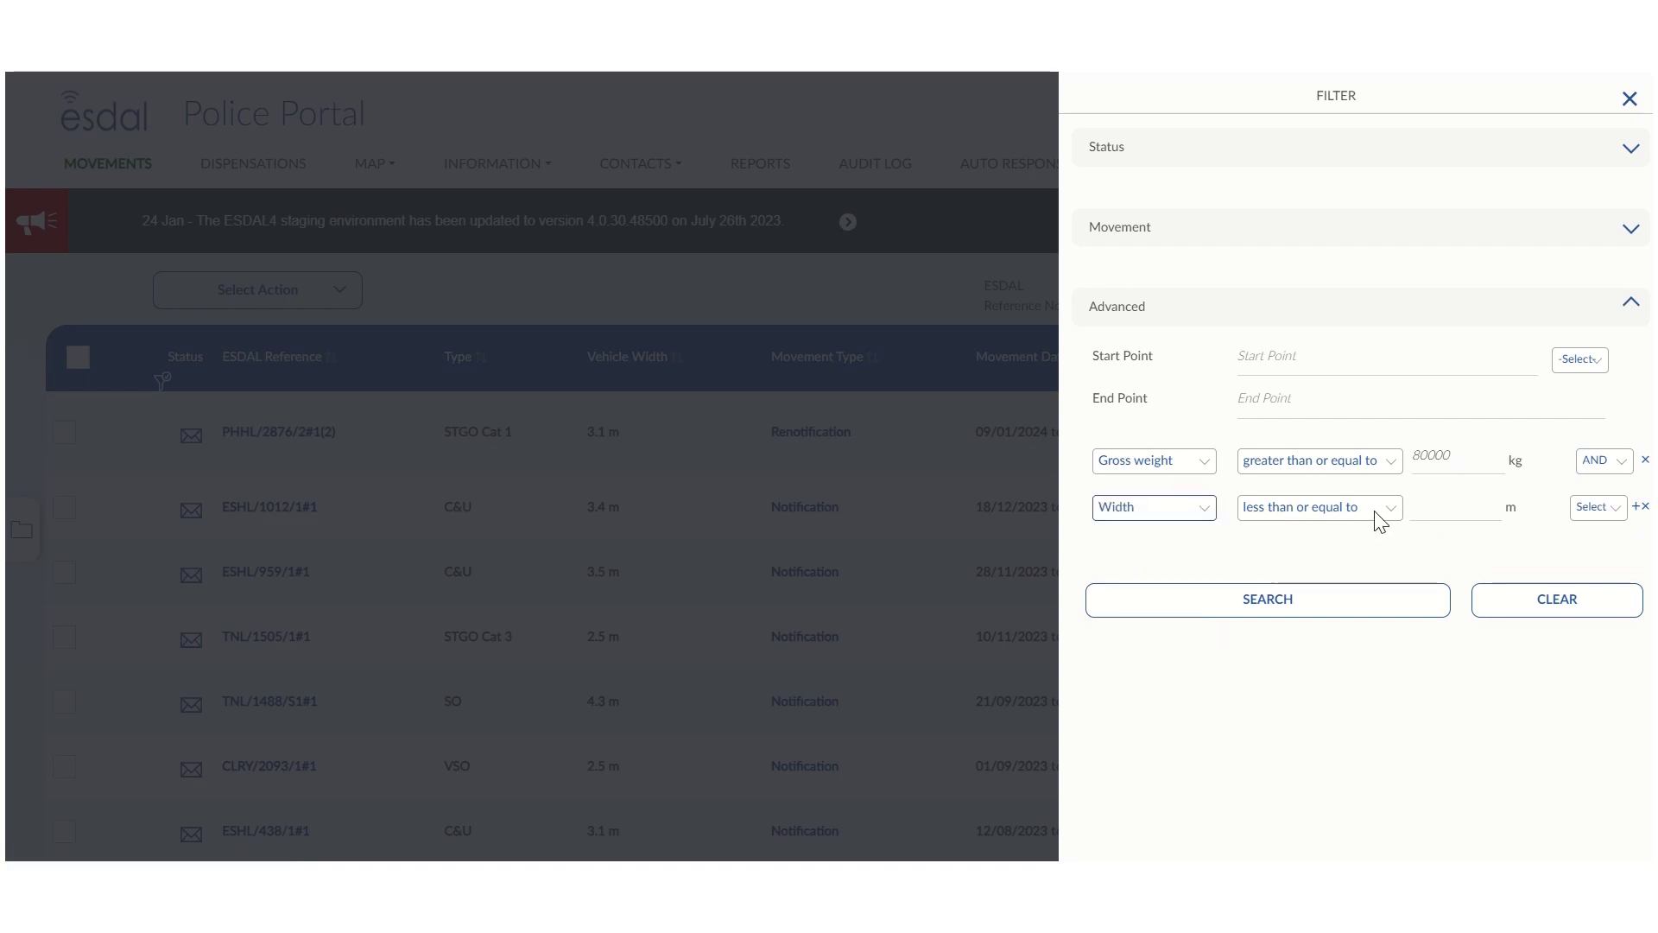
click(1441, 507)
text(3.5)
Change the link between the gross weight and width conditions to OR, and clear all filters.
click(1622, 463)
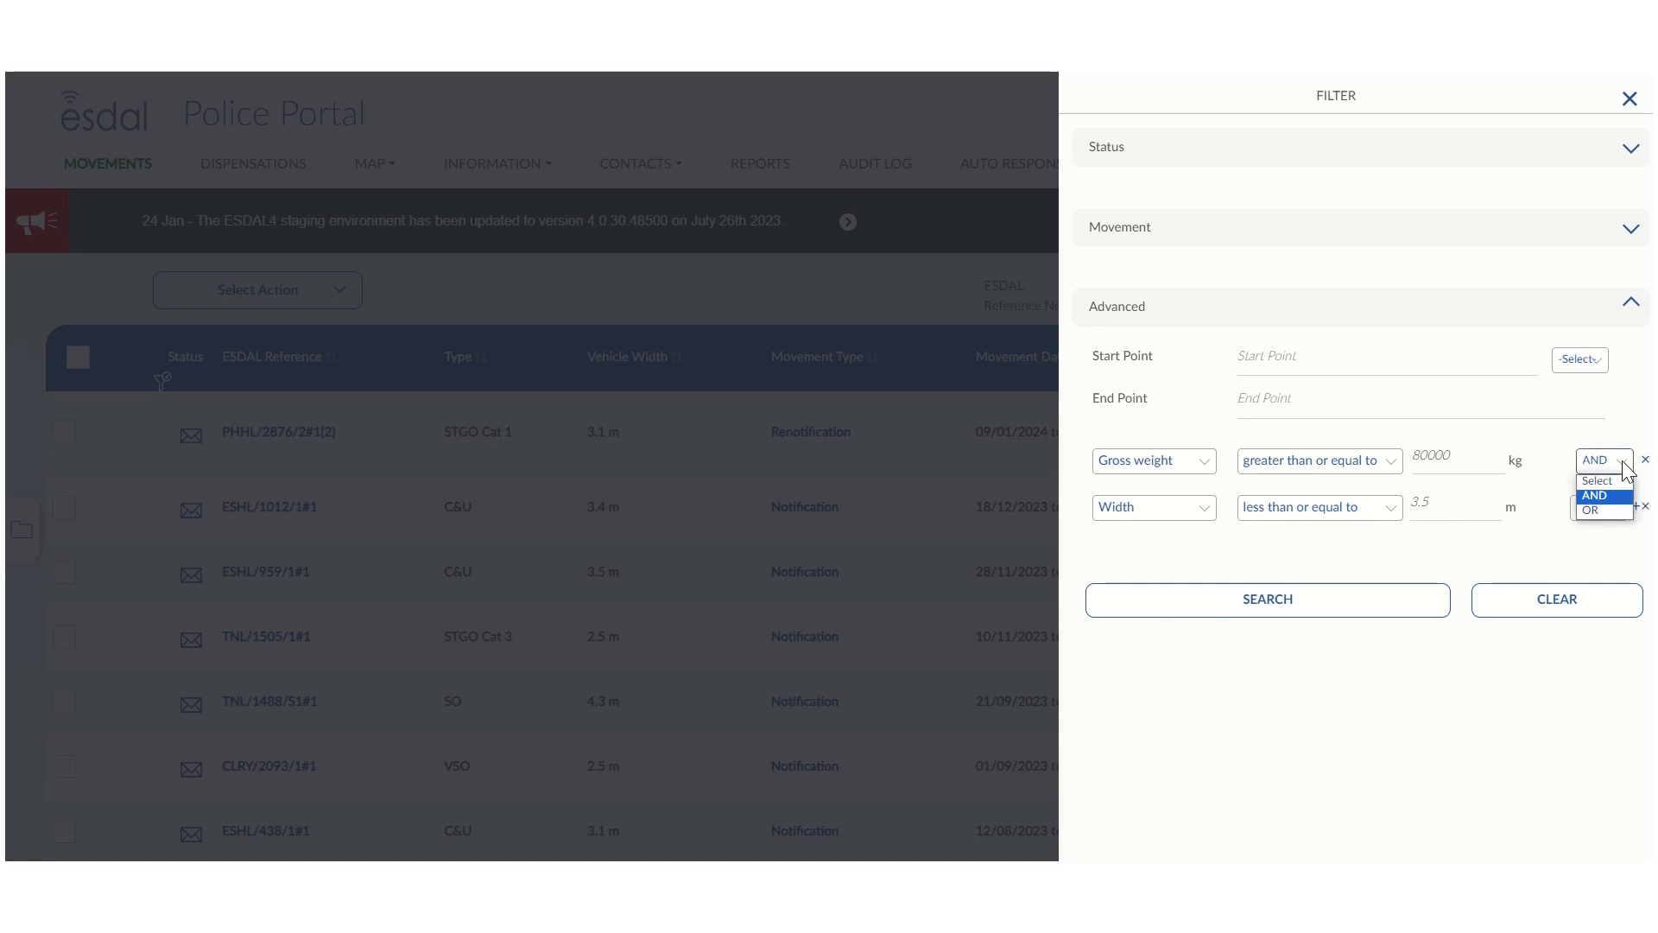
click(1602, 510)
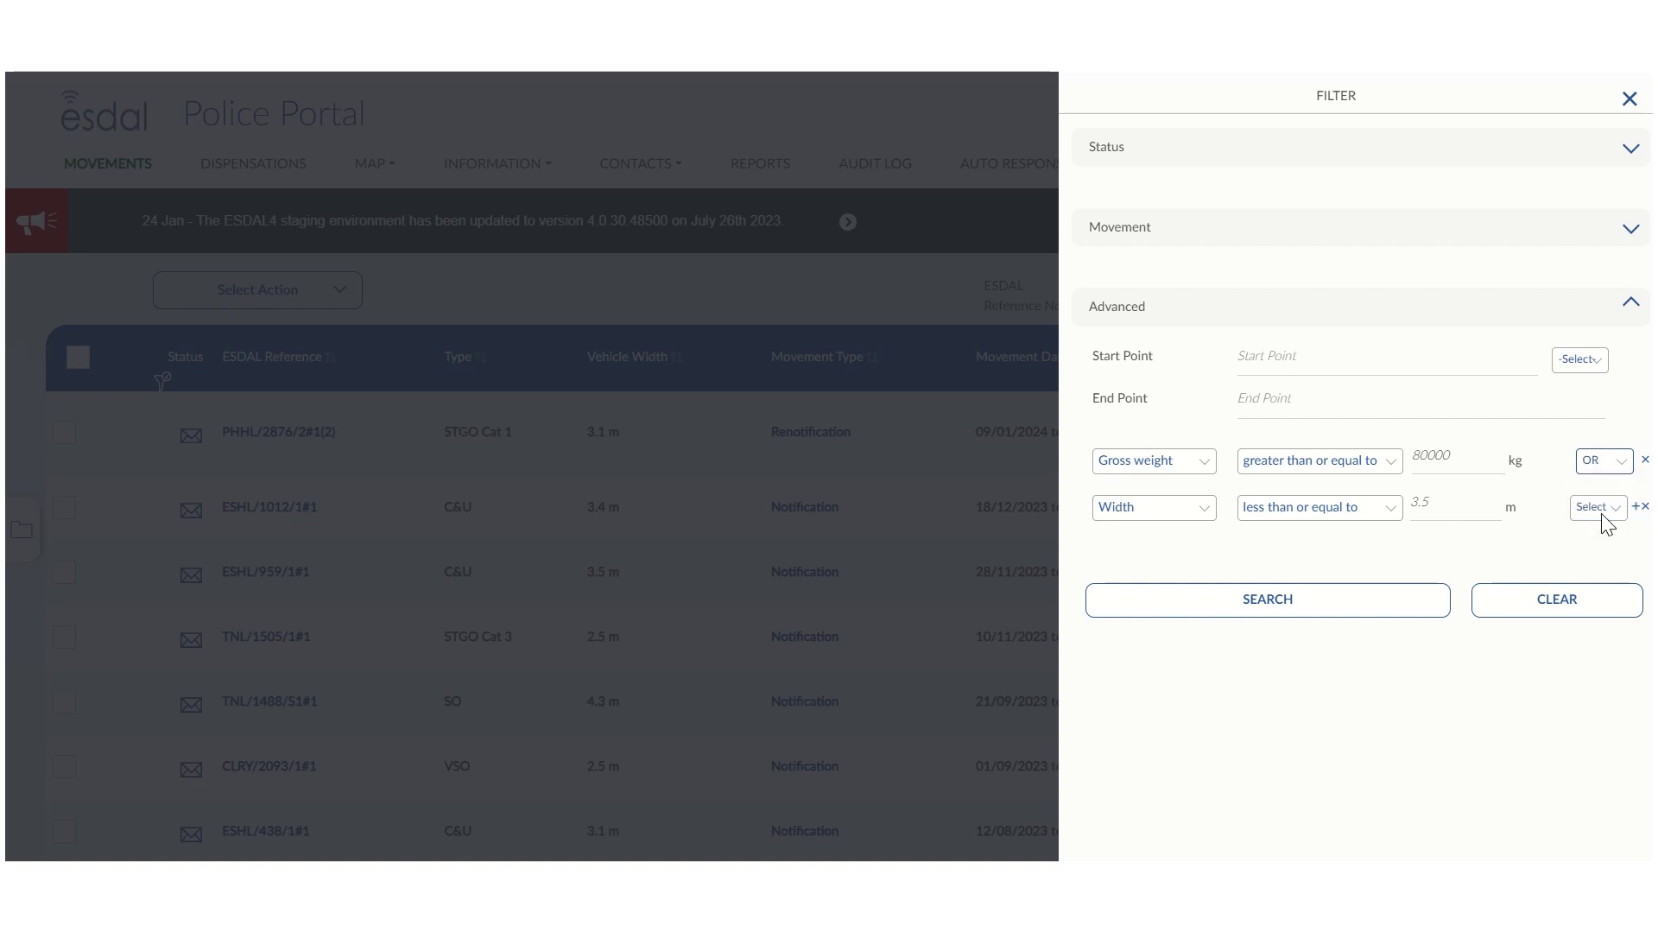
click(1582, 599)
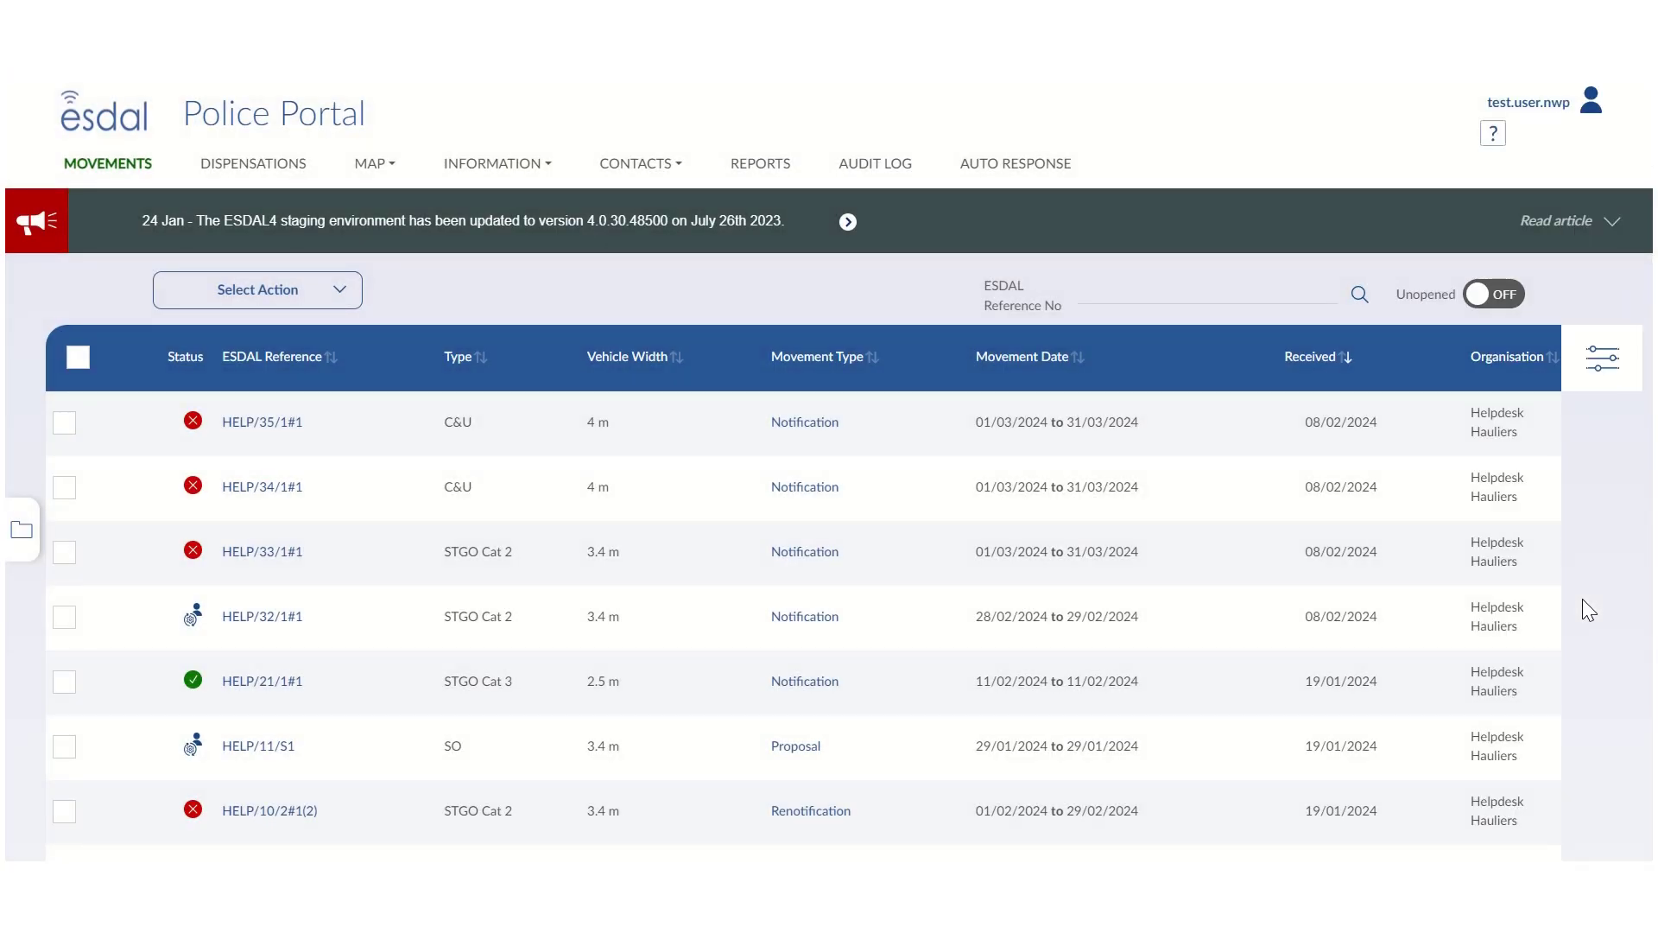
Create a new movements folder named CandU.
click(21, 531)
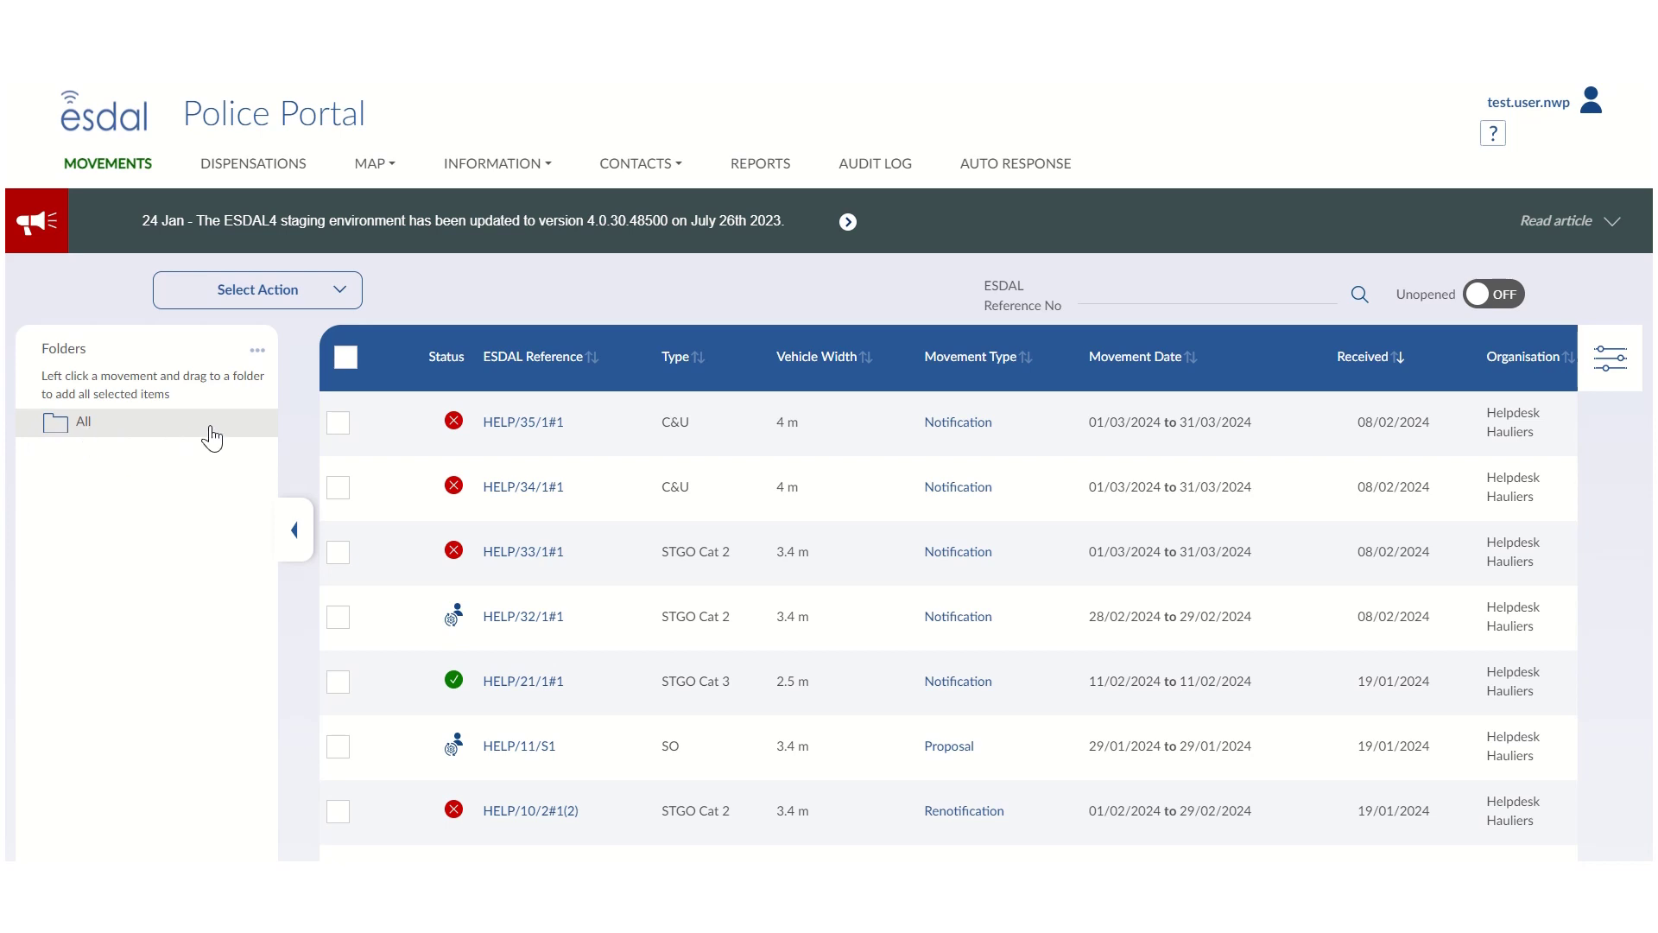
click(258, 354)
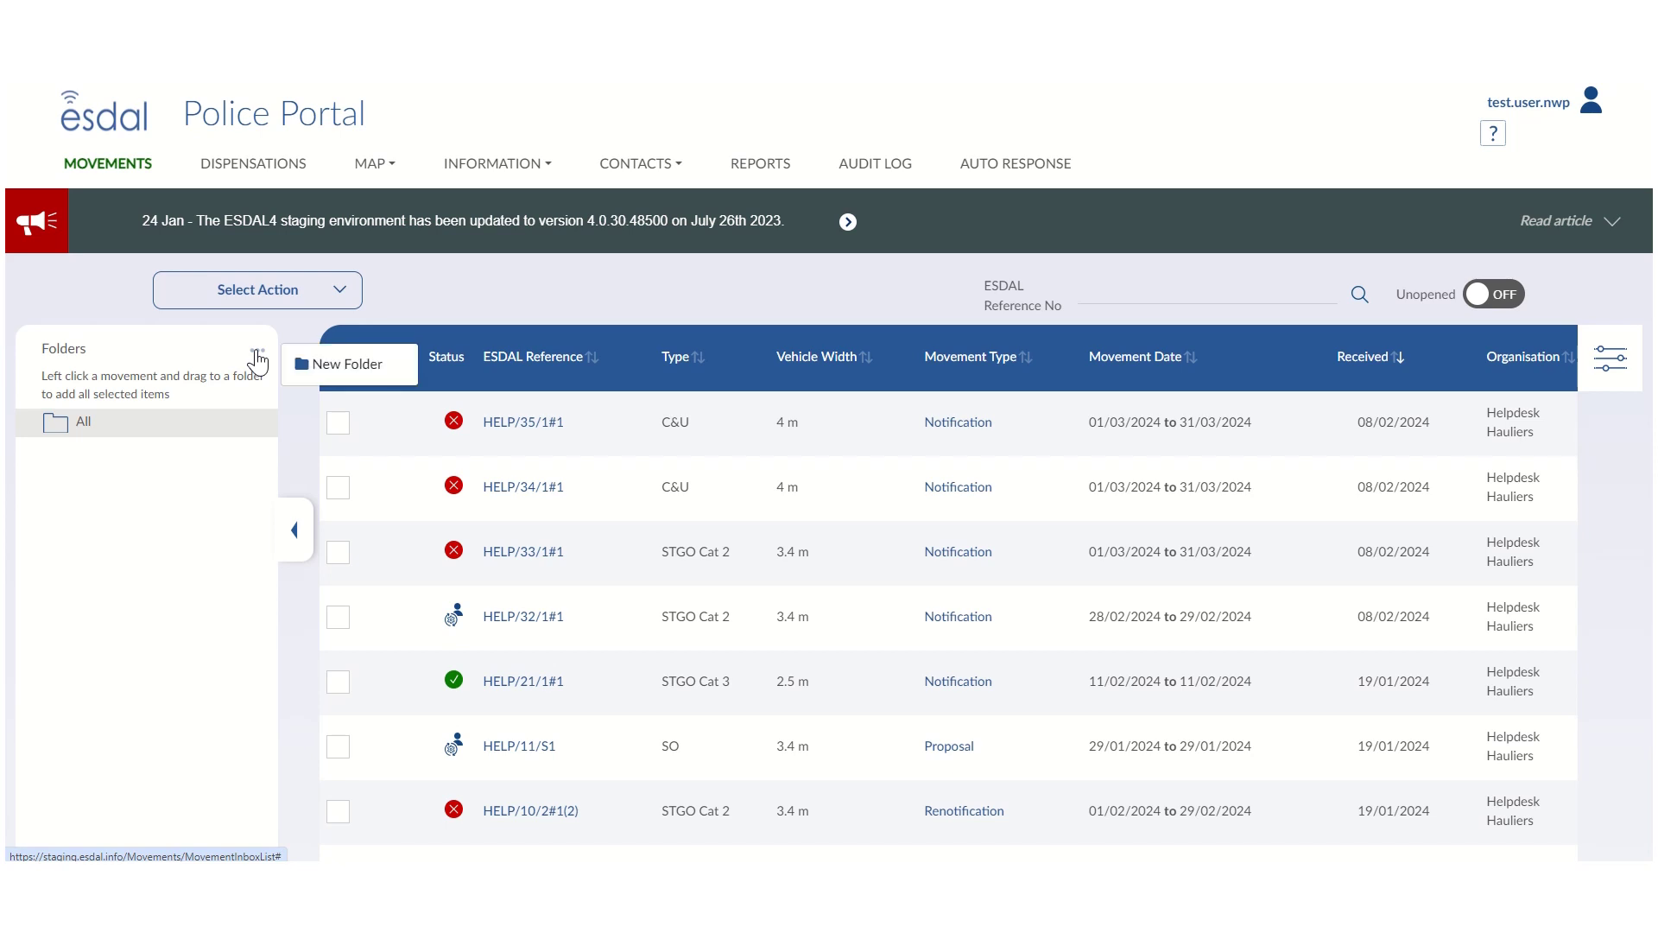
click(333, 363)
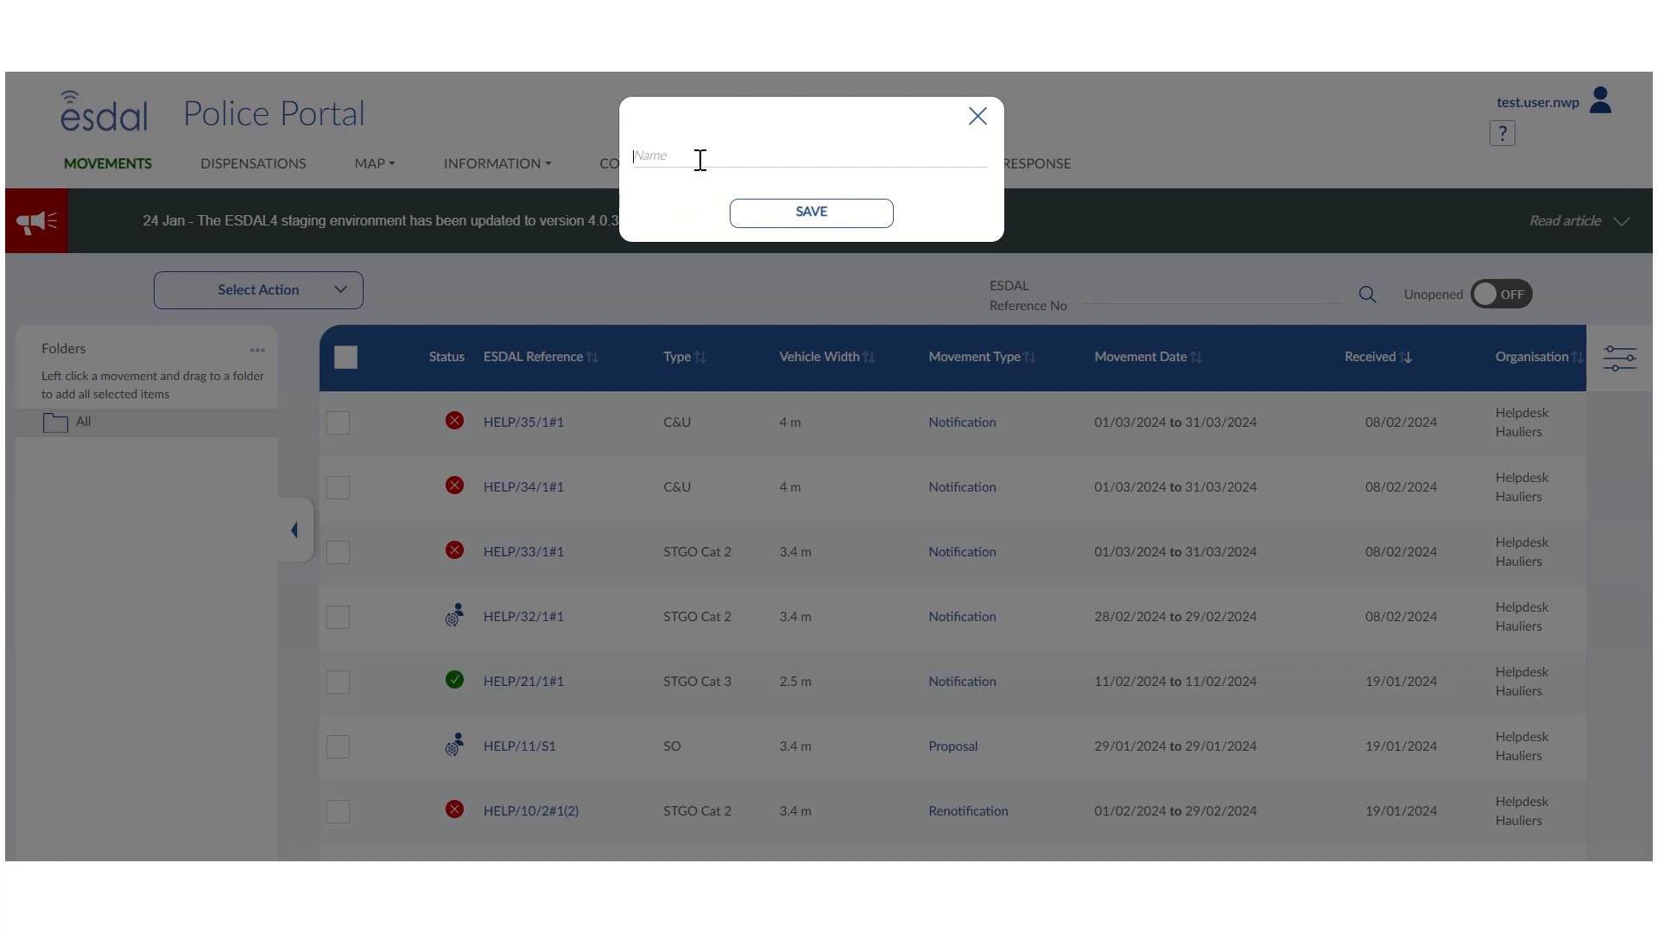
text(Car)
text(d)
text(U)
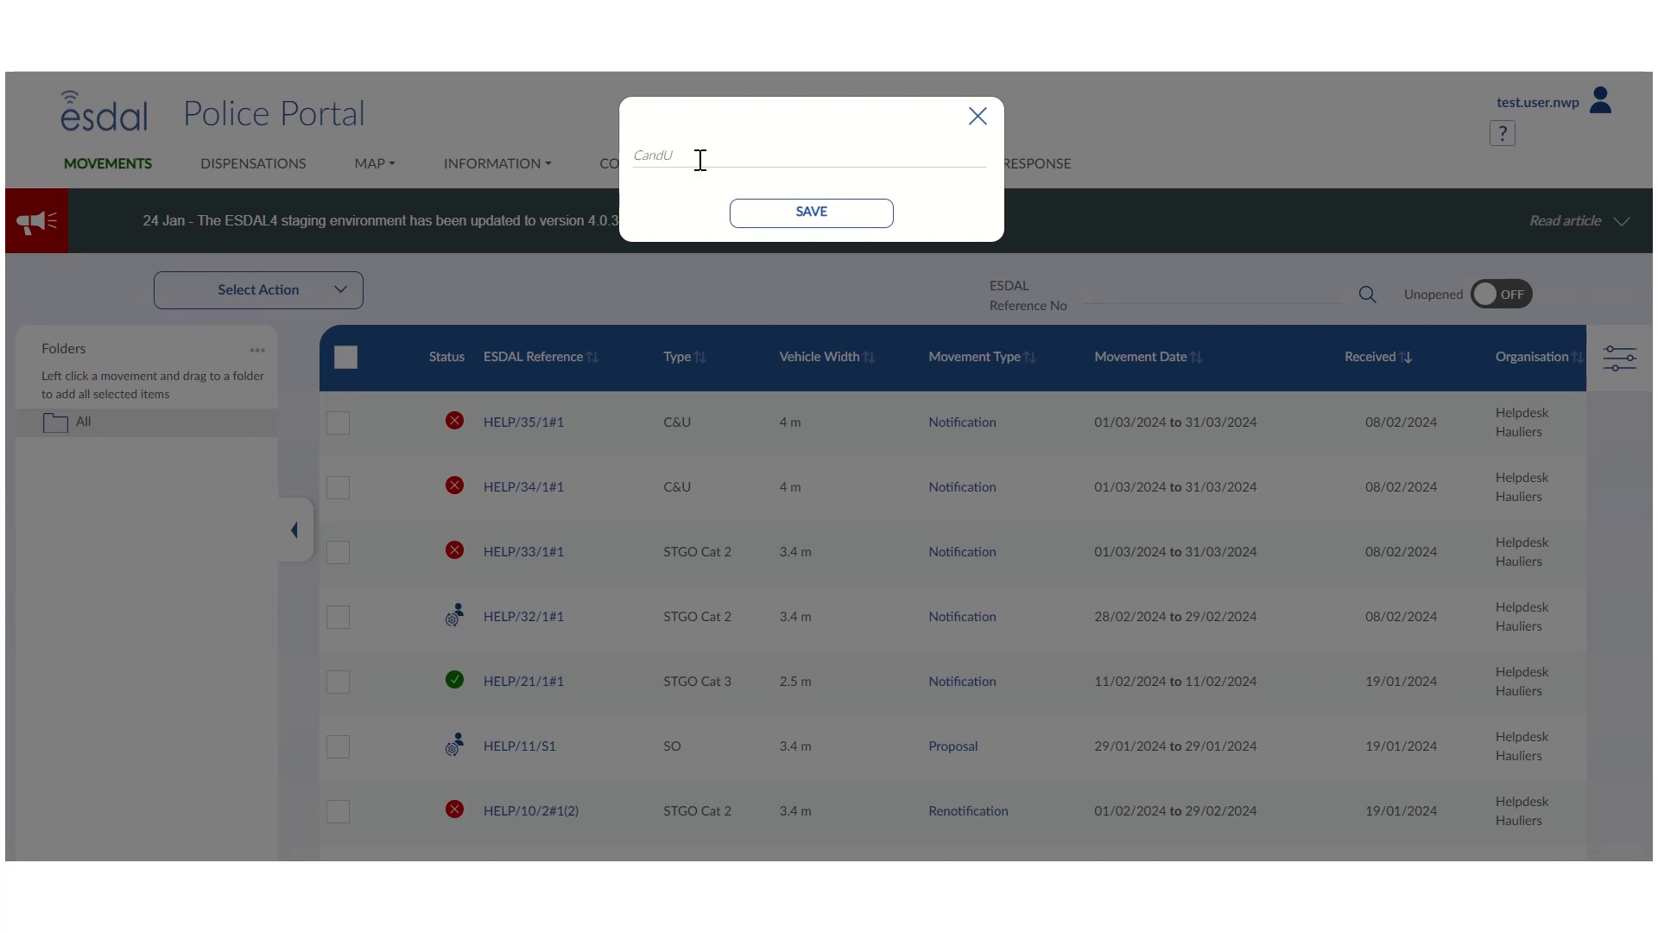
click(827, 215)
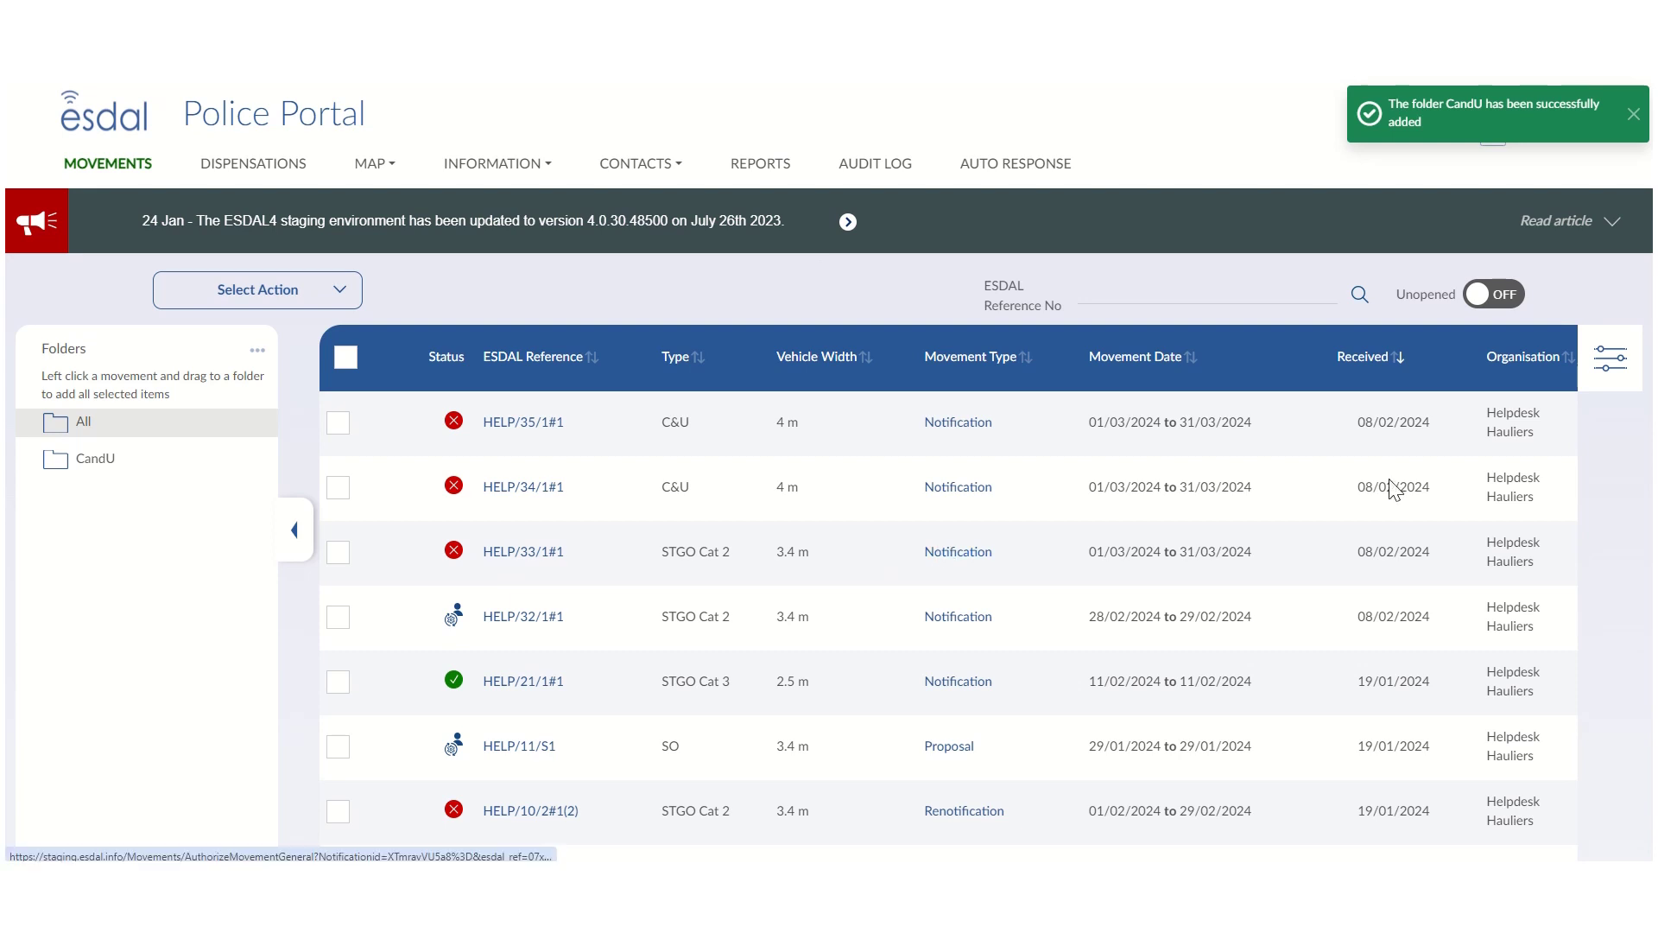
Filter the movements inbox by Unopened status and C&U movement type.
click(1624, 373)
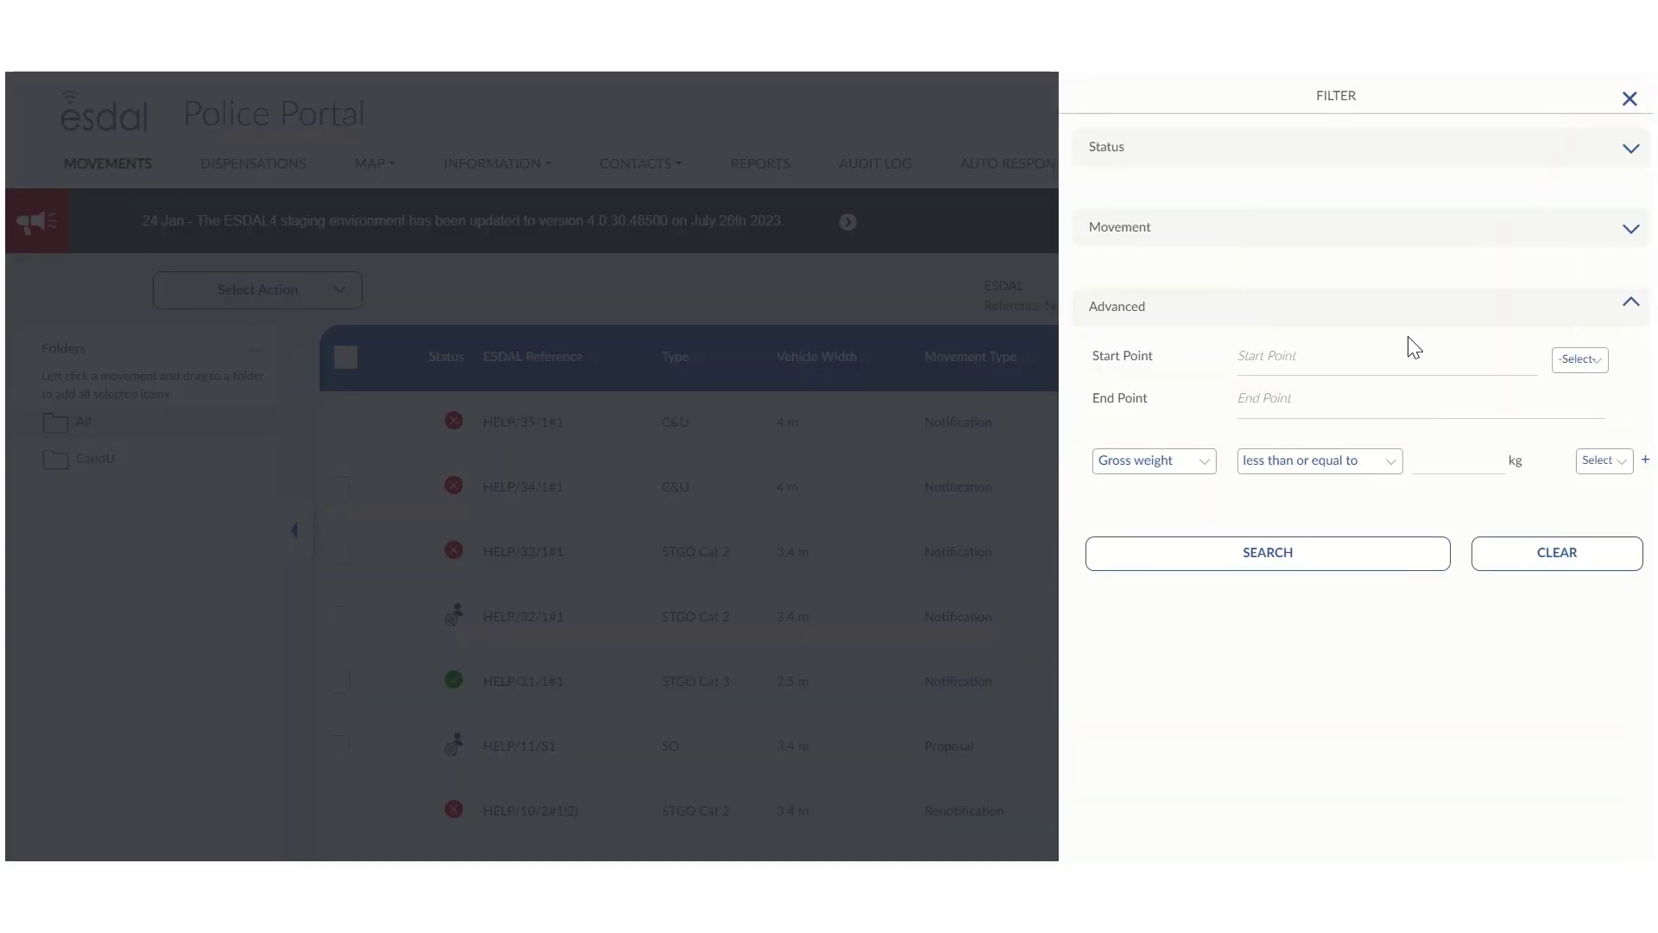
click(1624, 307)
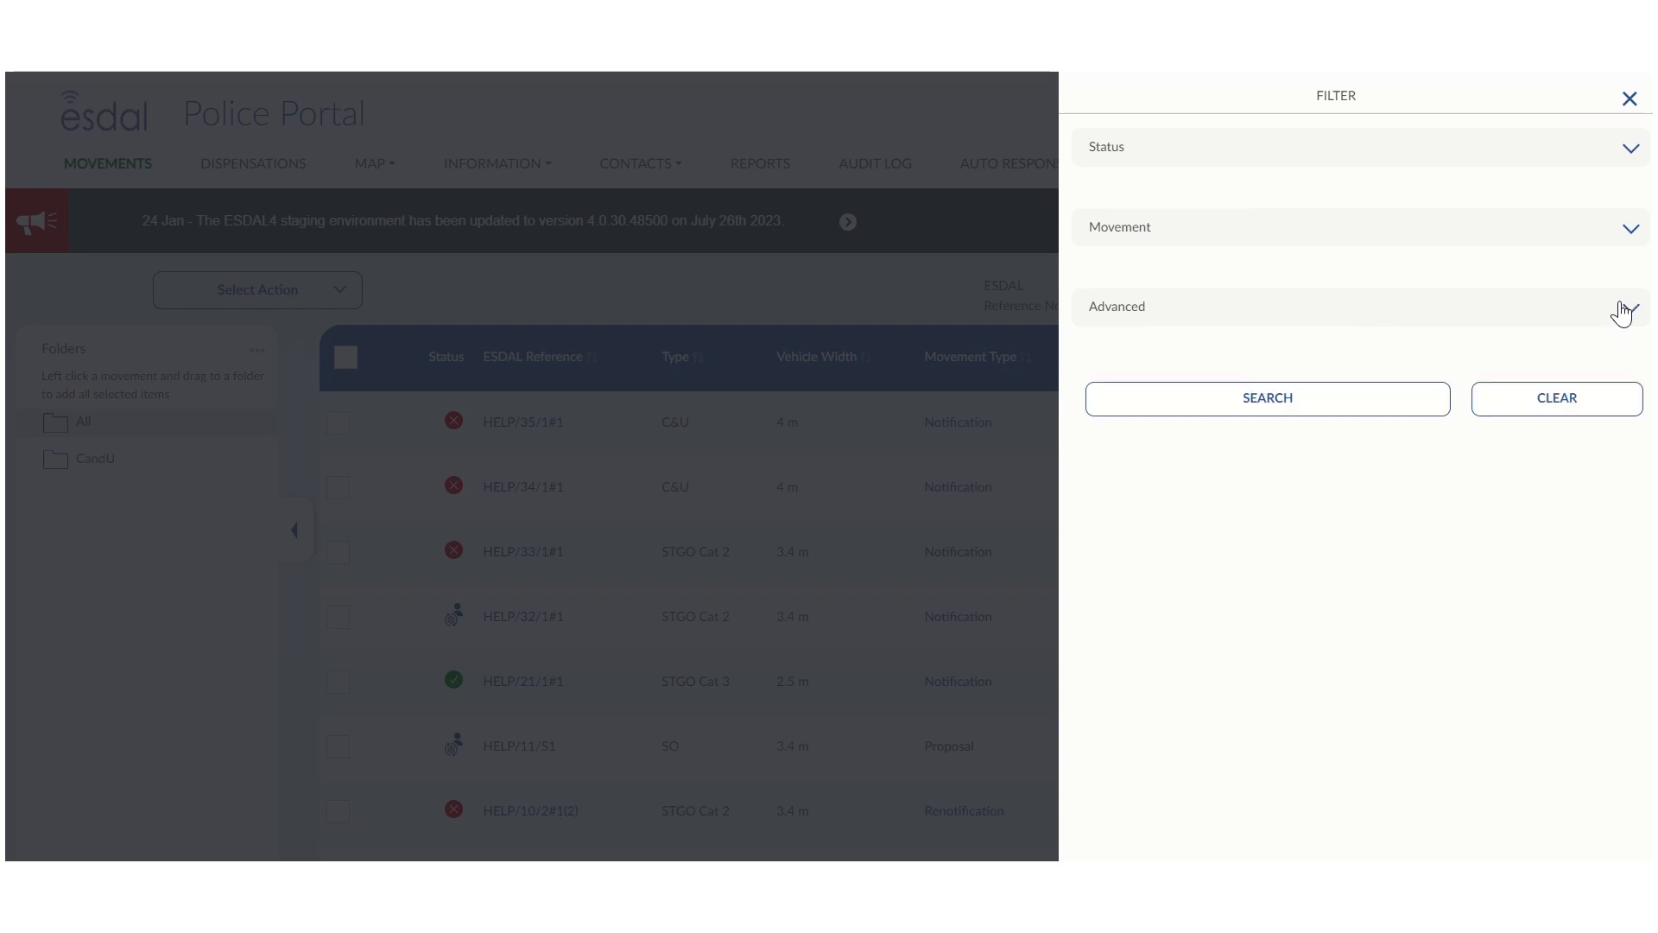
click(1623, 233)
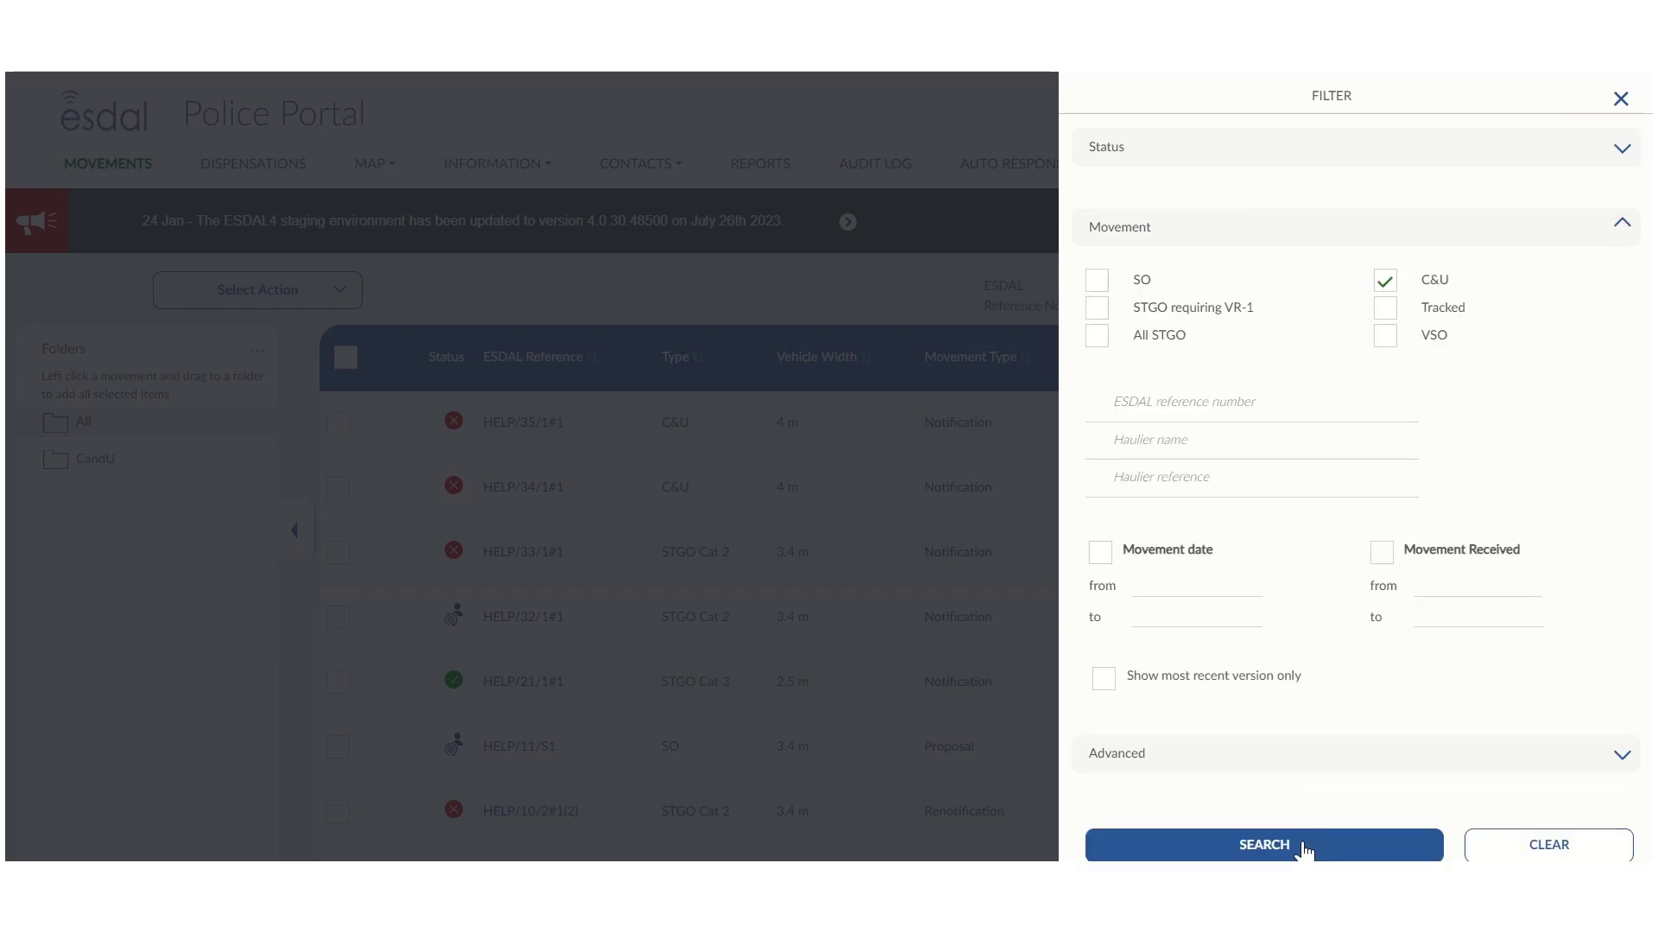
click(1406, 149)
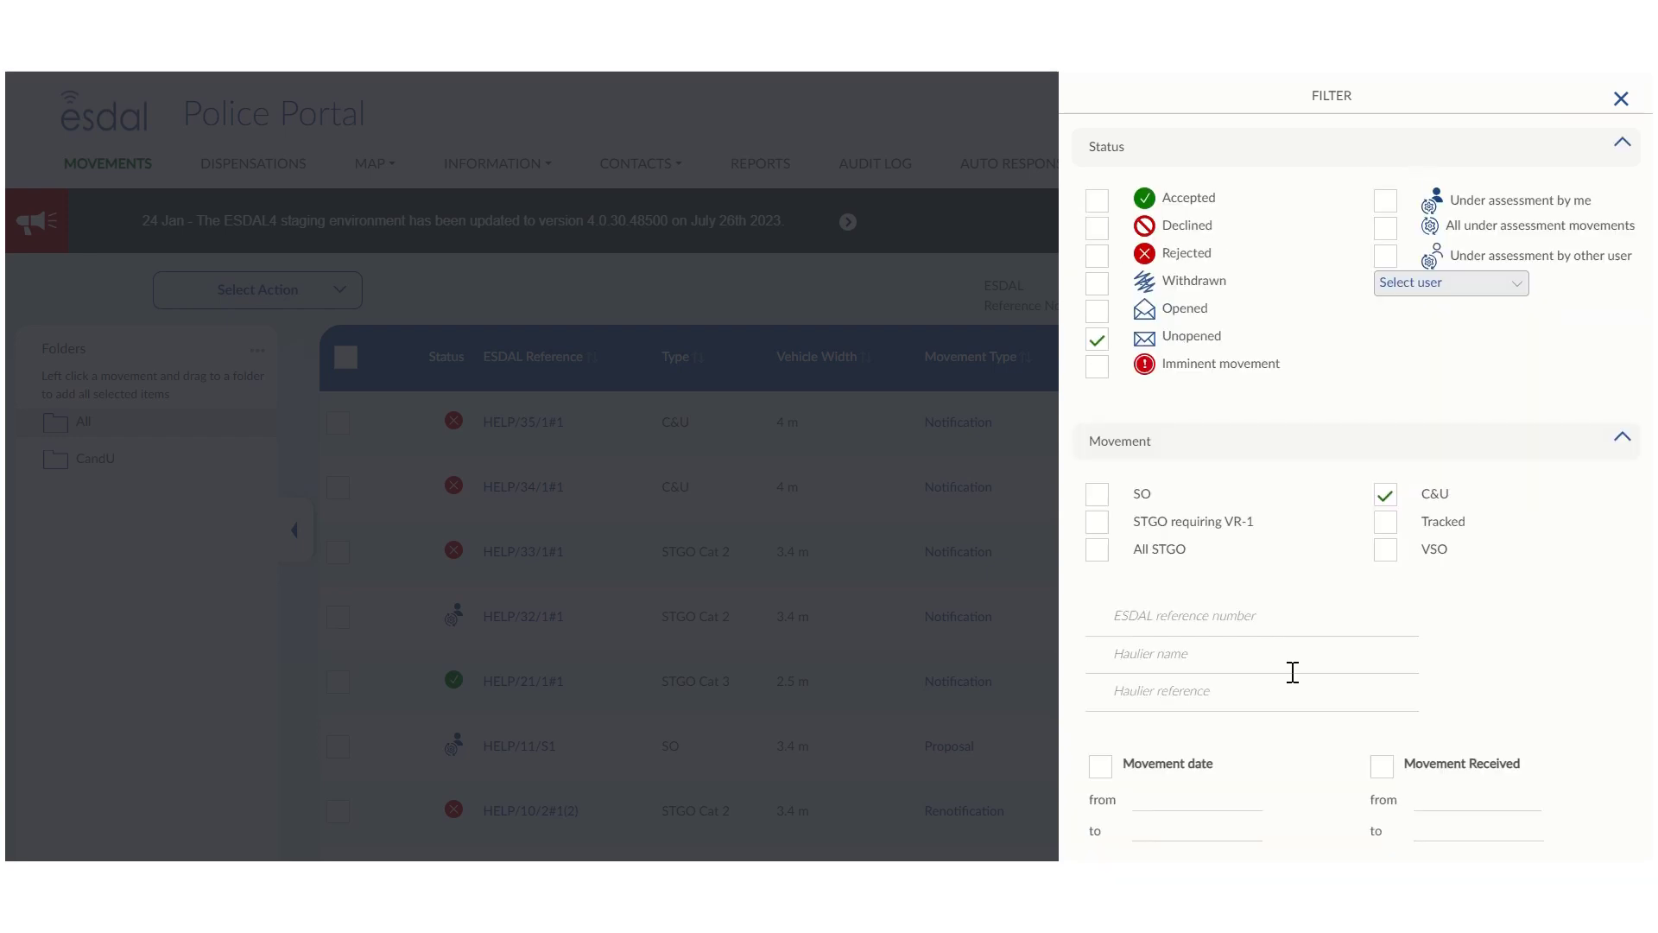
scroll(1292, 672, down, 3)
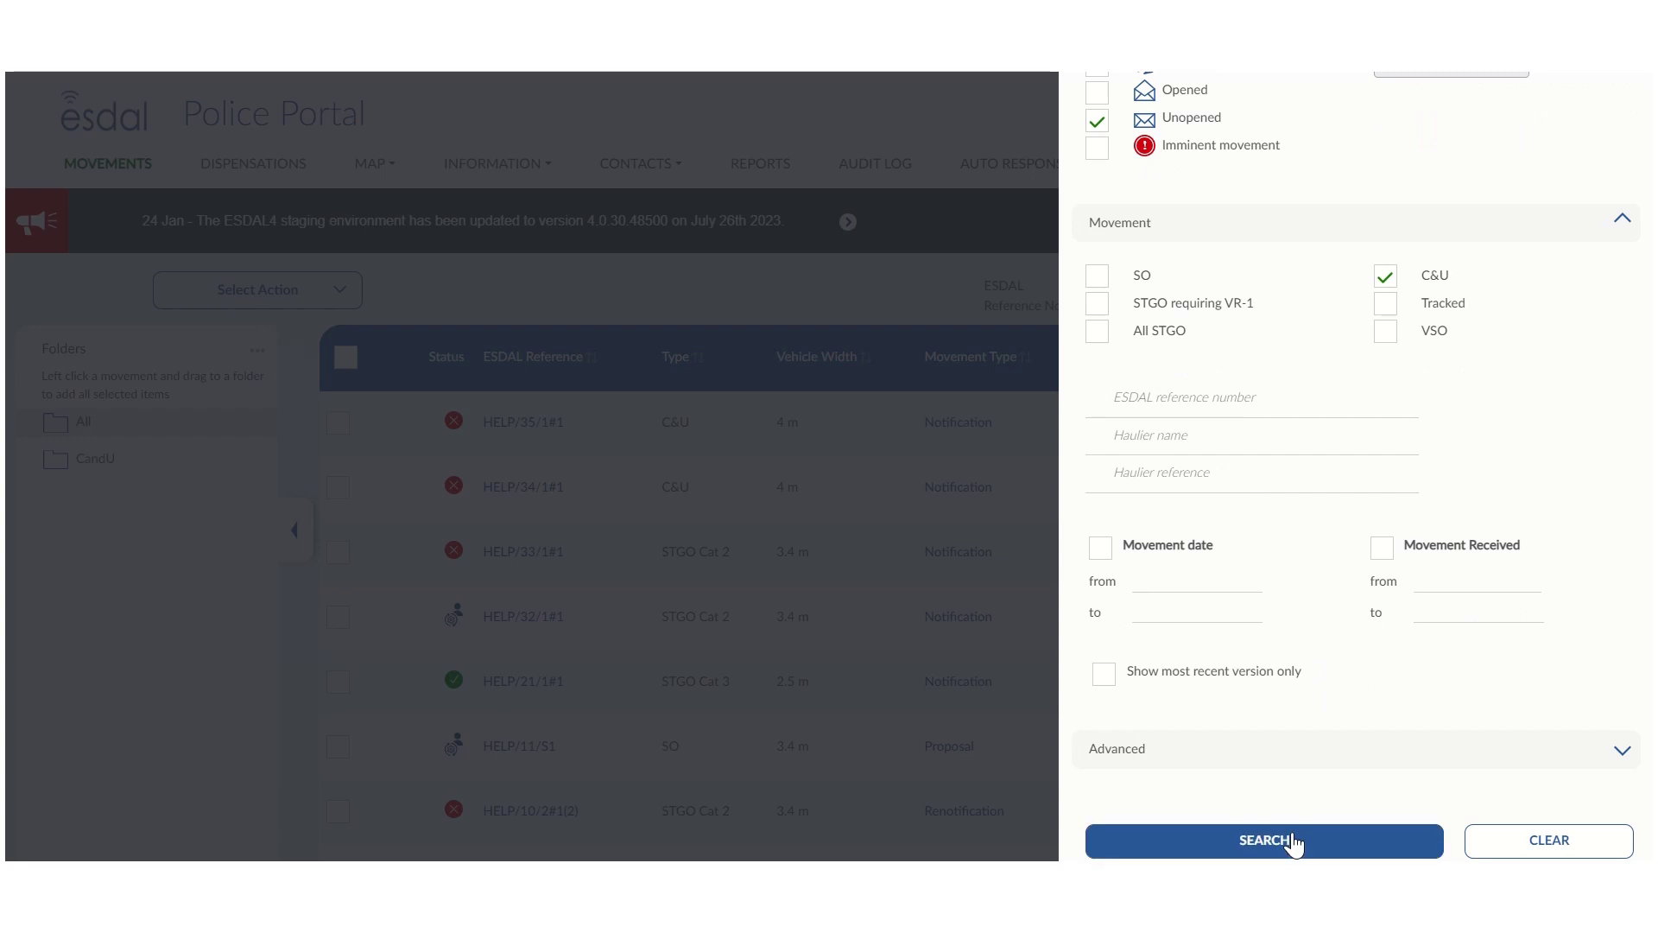
click(1293, 837)
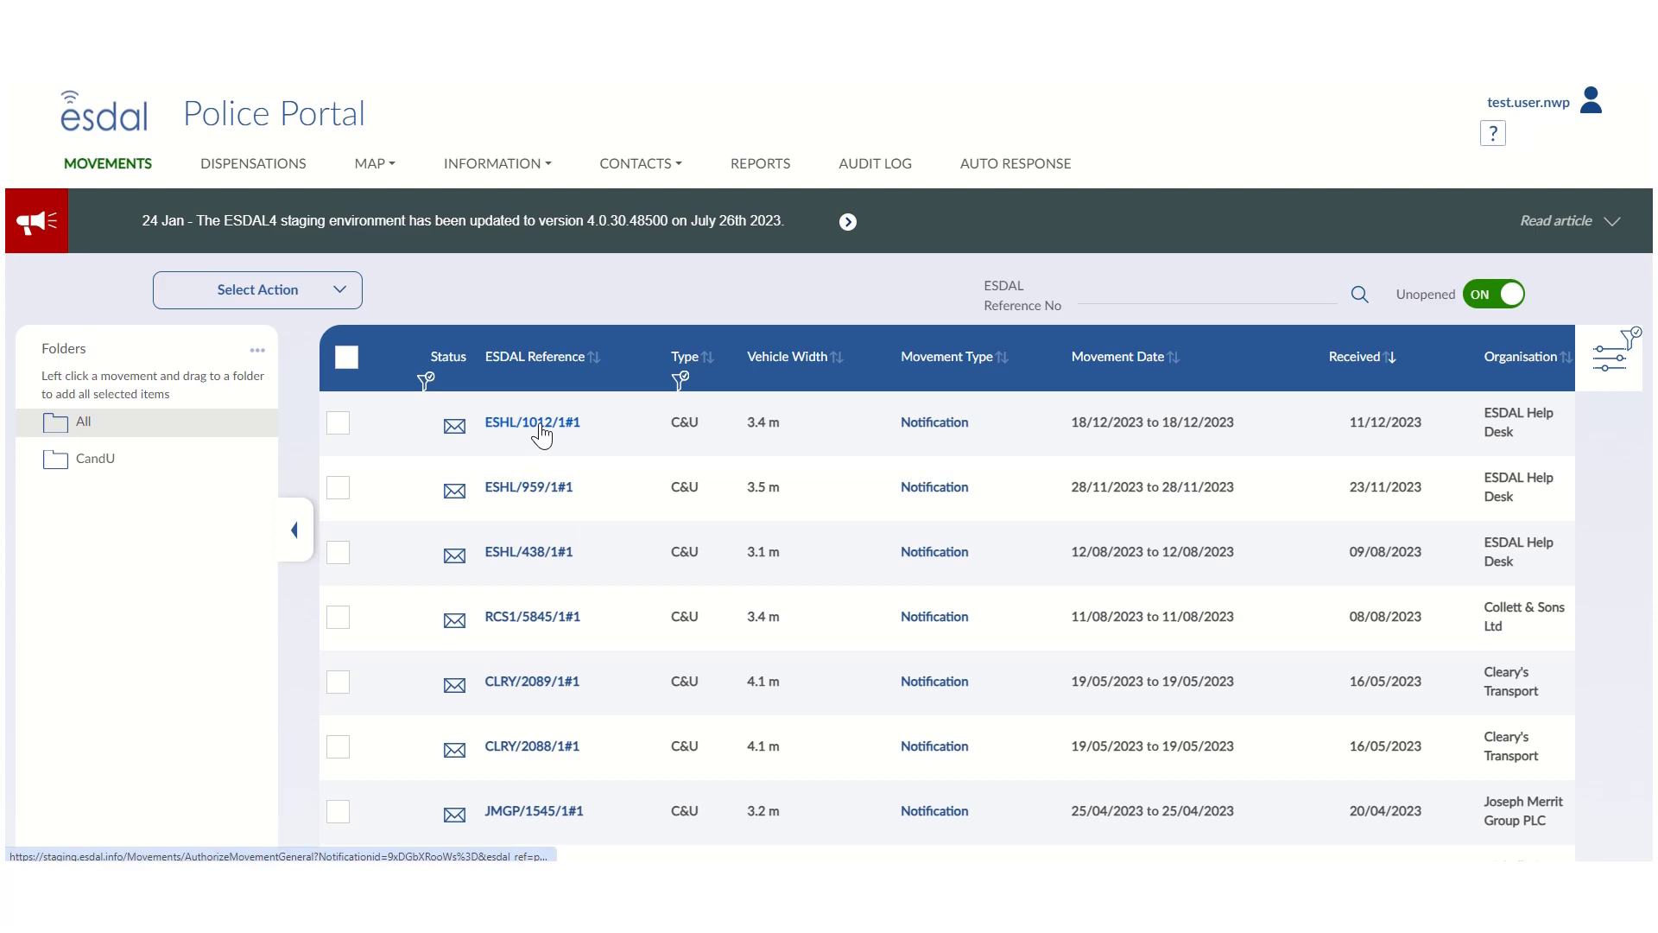
Add the first listed unopened C&U movement to the CandU folder and return to the All folder.
drag(540, 424, 149, 453)
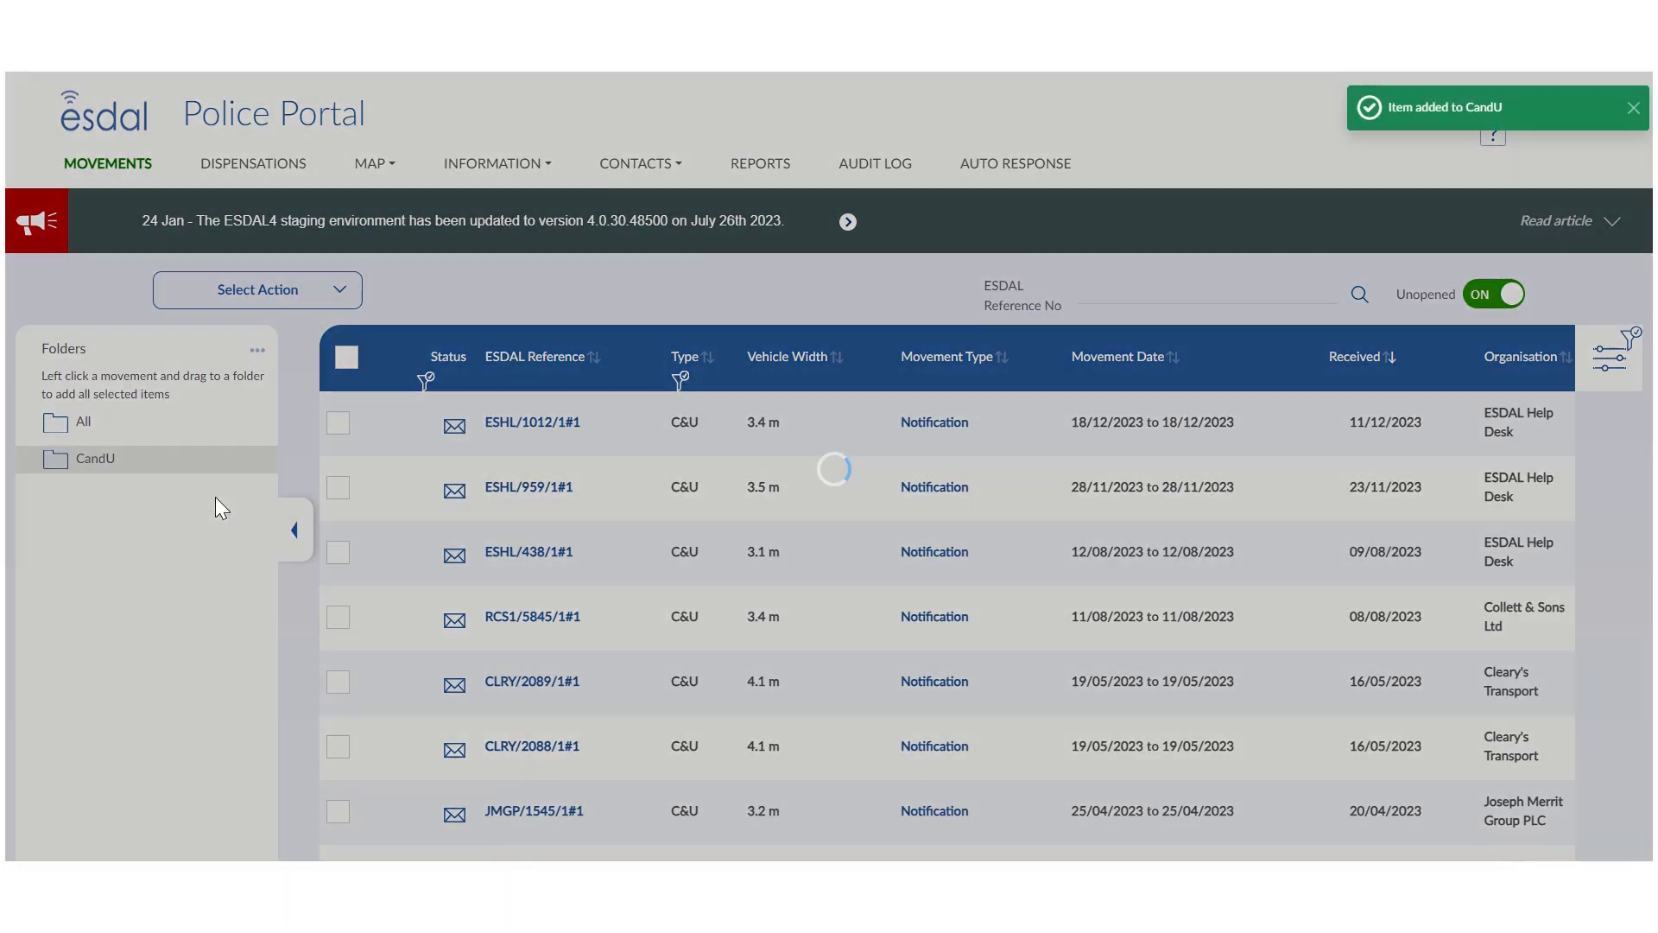
click(137, 421)
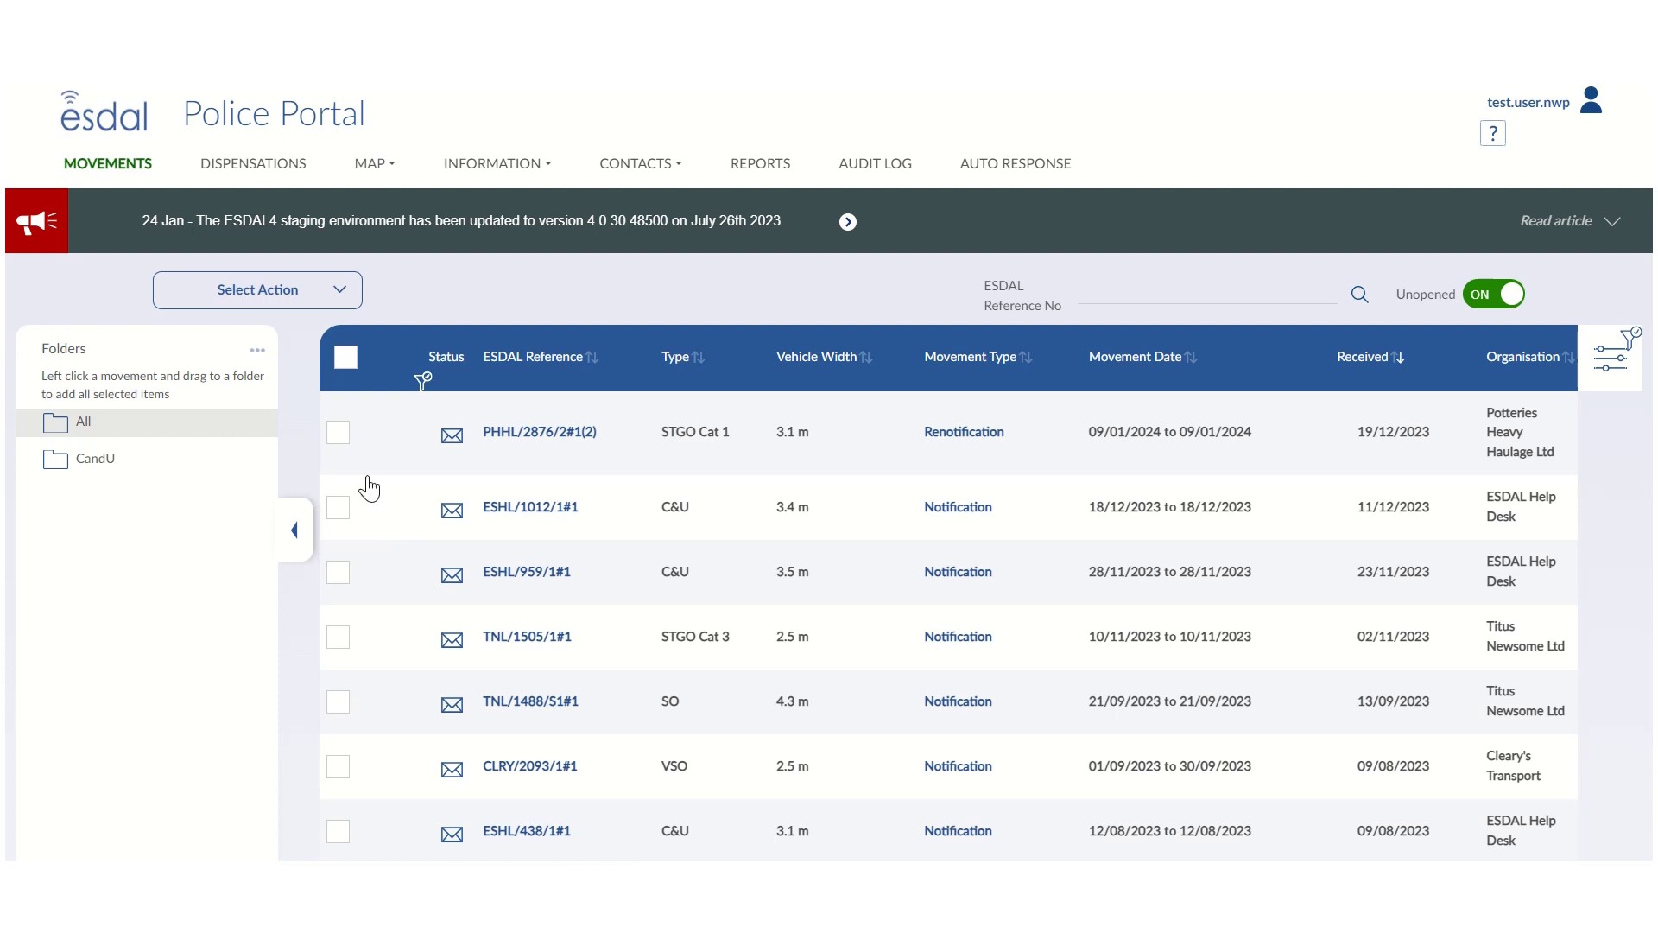
Add all listed unopened movements to the CandU folder at once and review the folder's contents.
click(346, 358)
drag(546, 438, 202, 461)
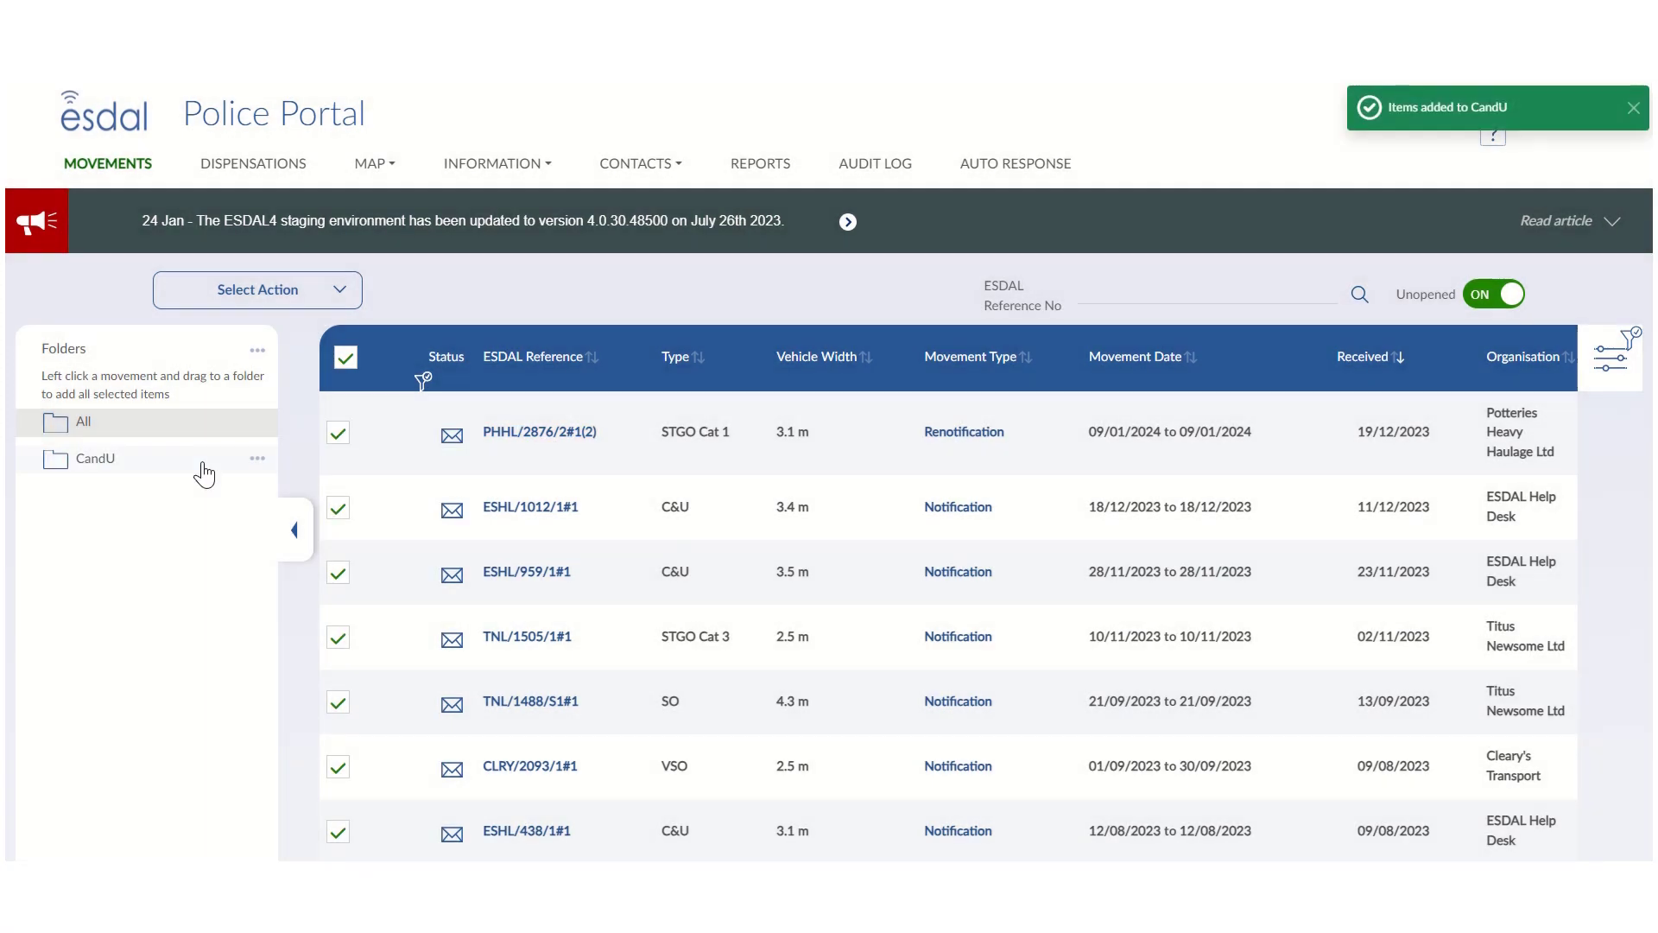
click(204, 466)
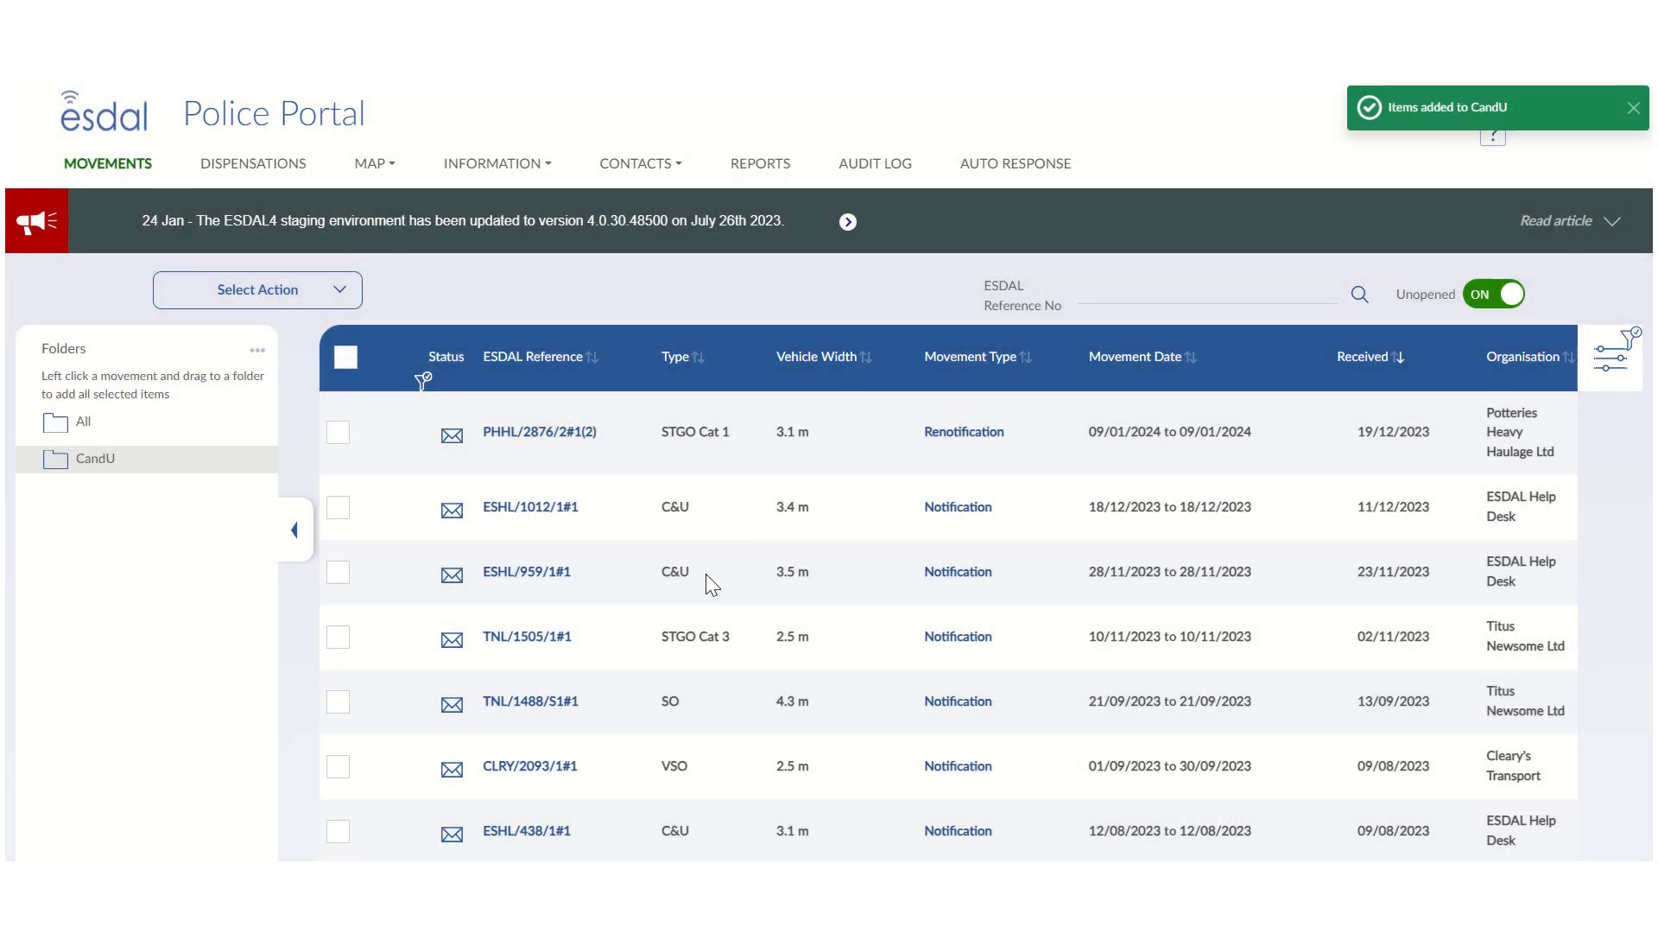
scroll(681, 615, down, 5)
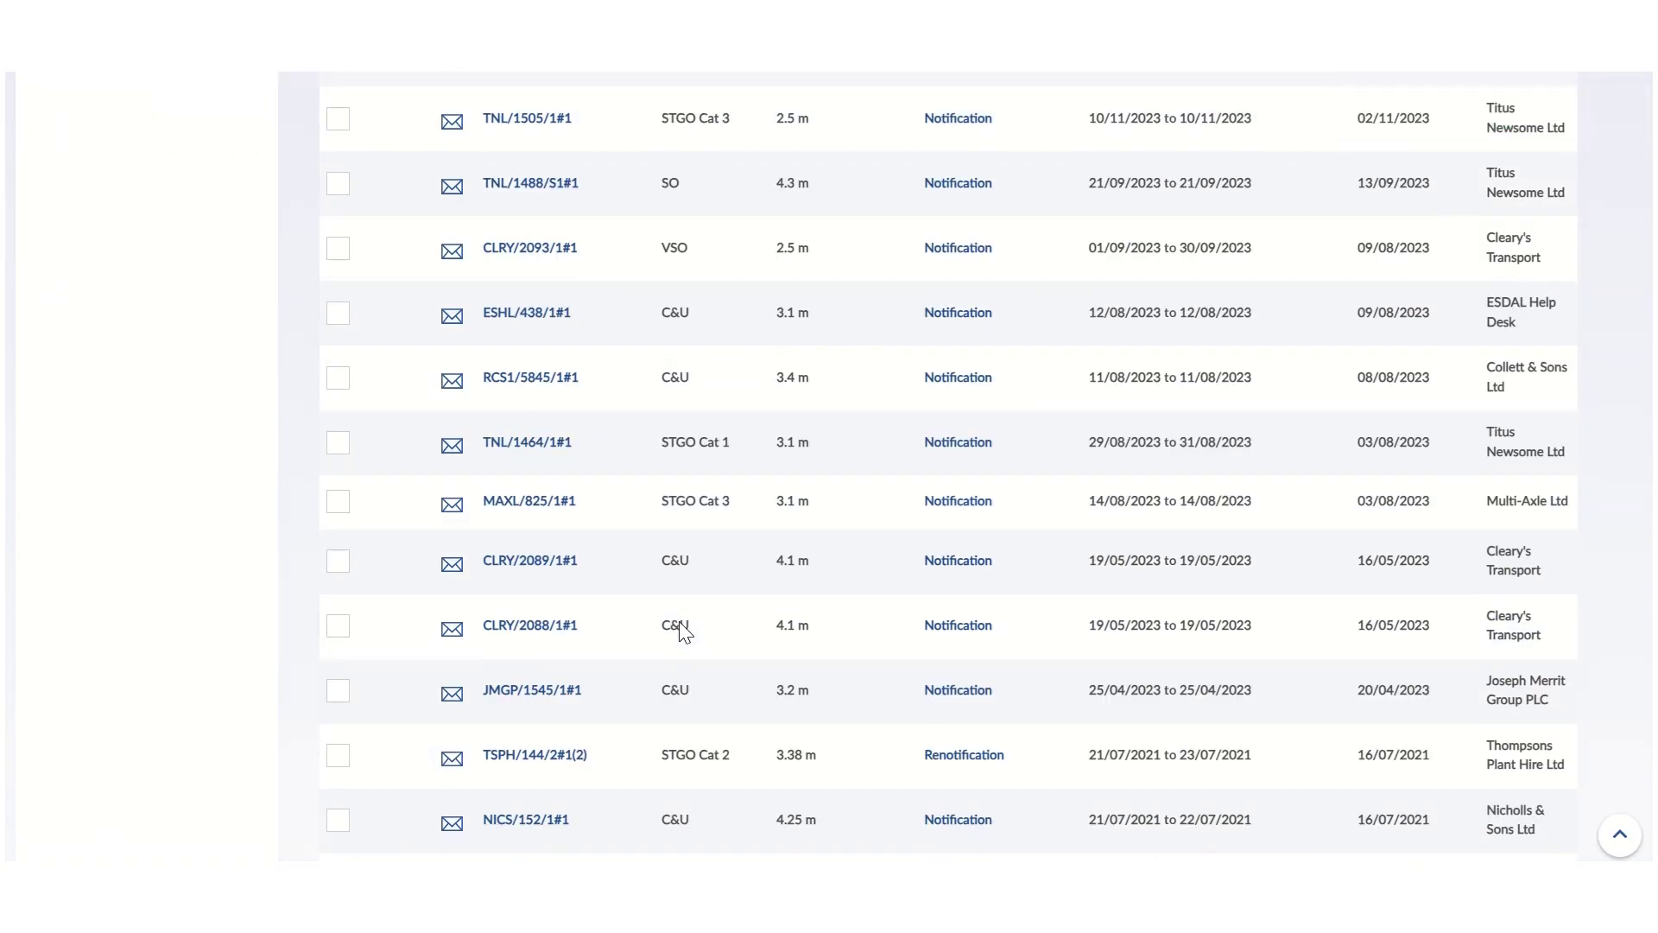
scroll(680, 625, down, 4)
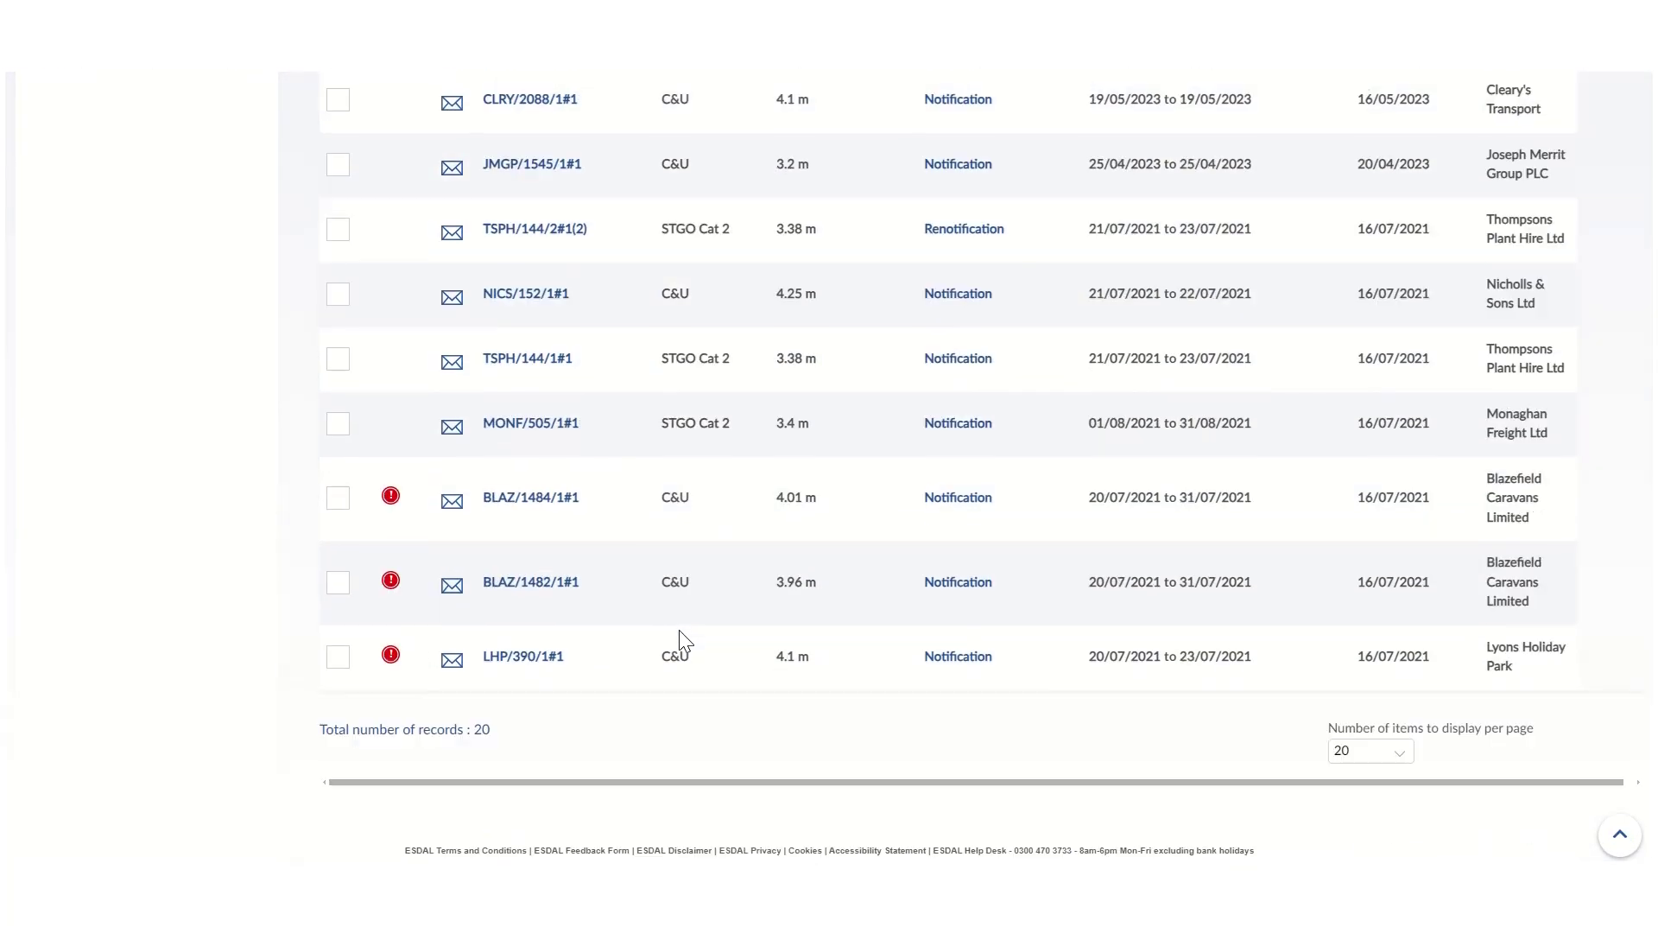
scroll(685, 641, up, 10)
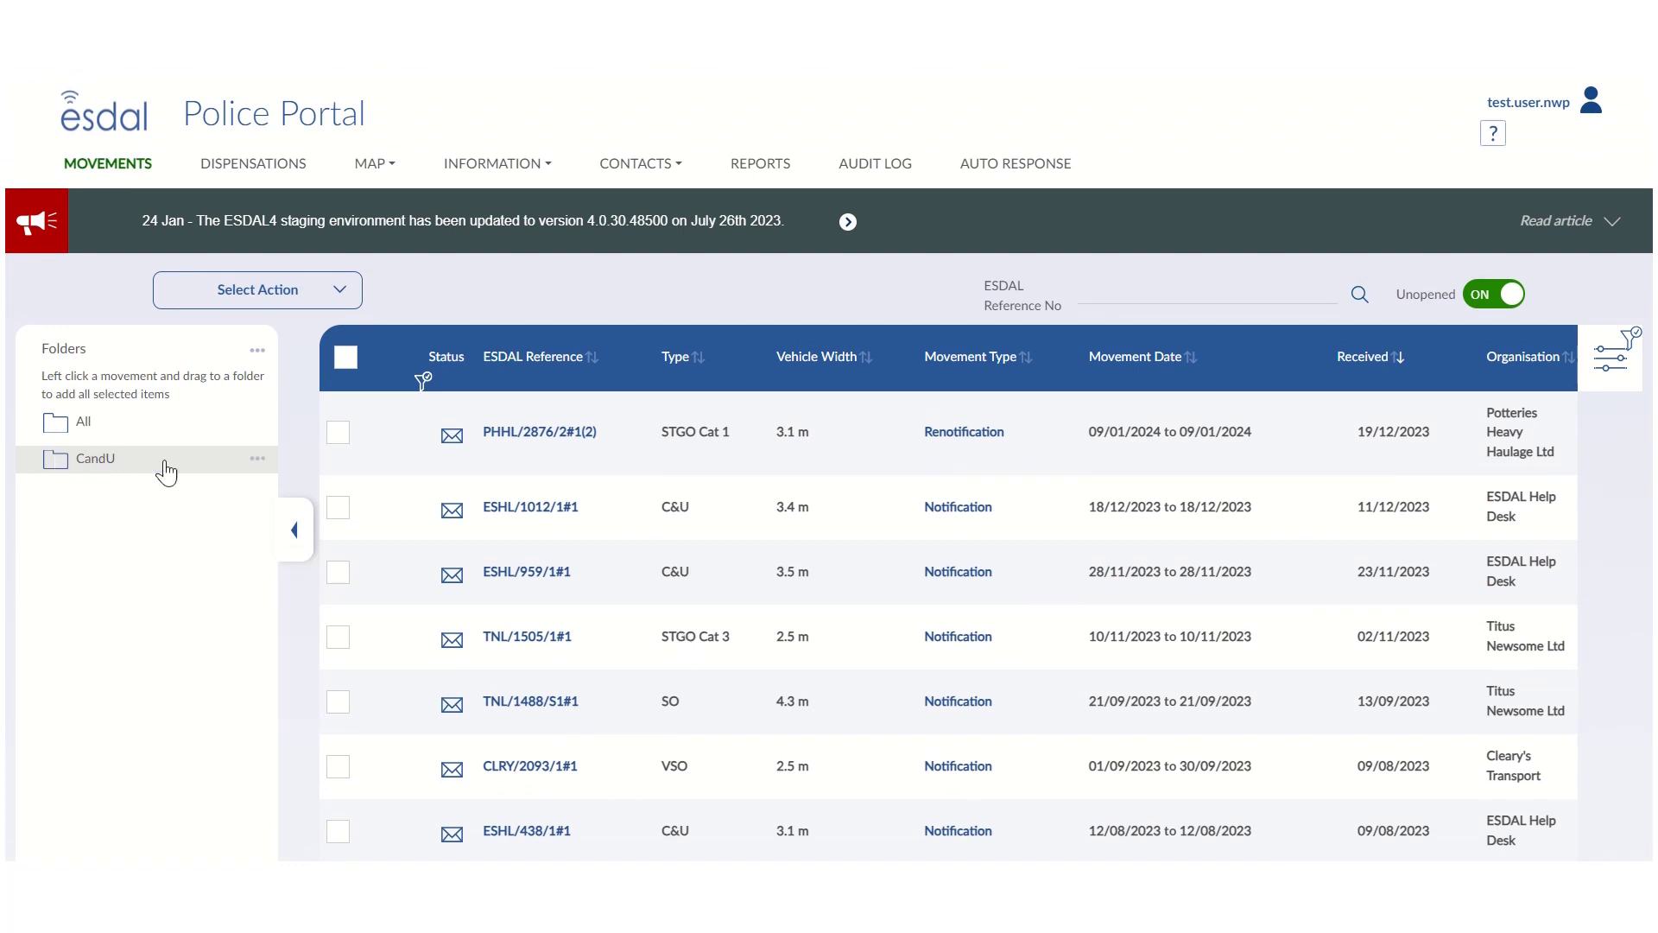
Create a subfolder named Imminent inside the CandU folder and expand CandU to show it.
click(258, 461)
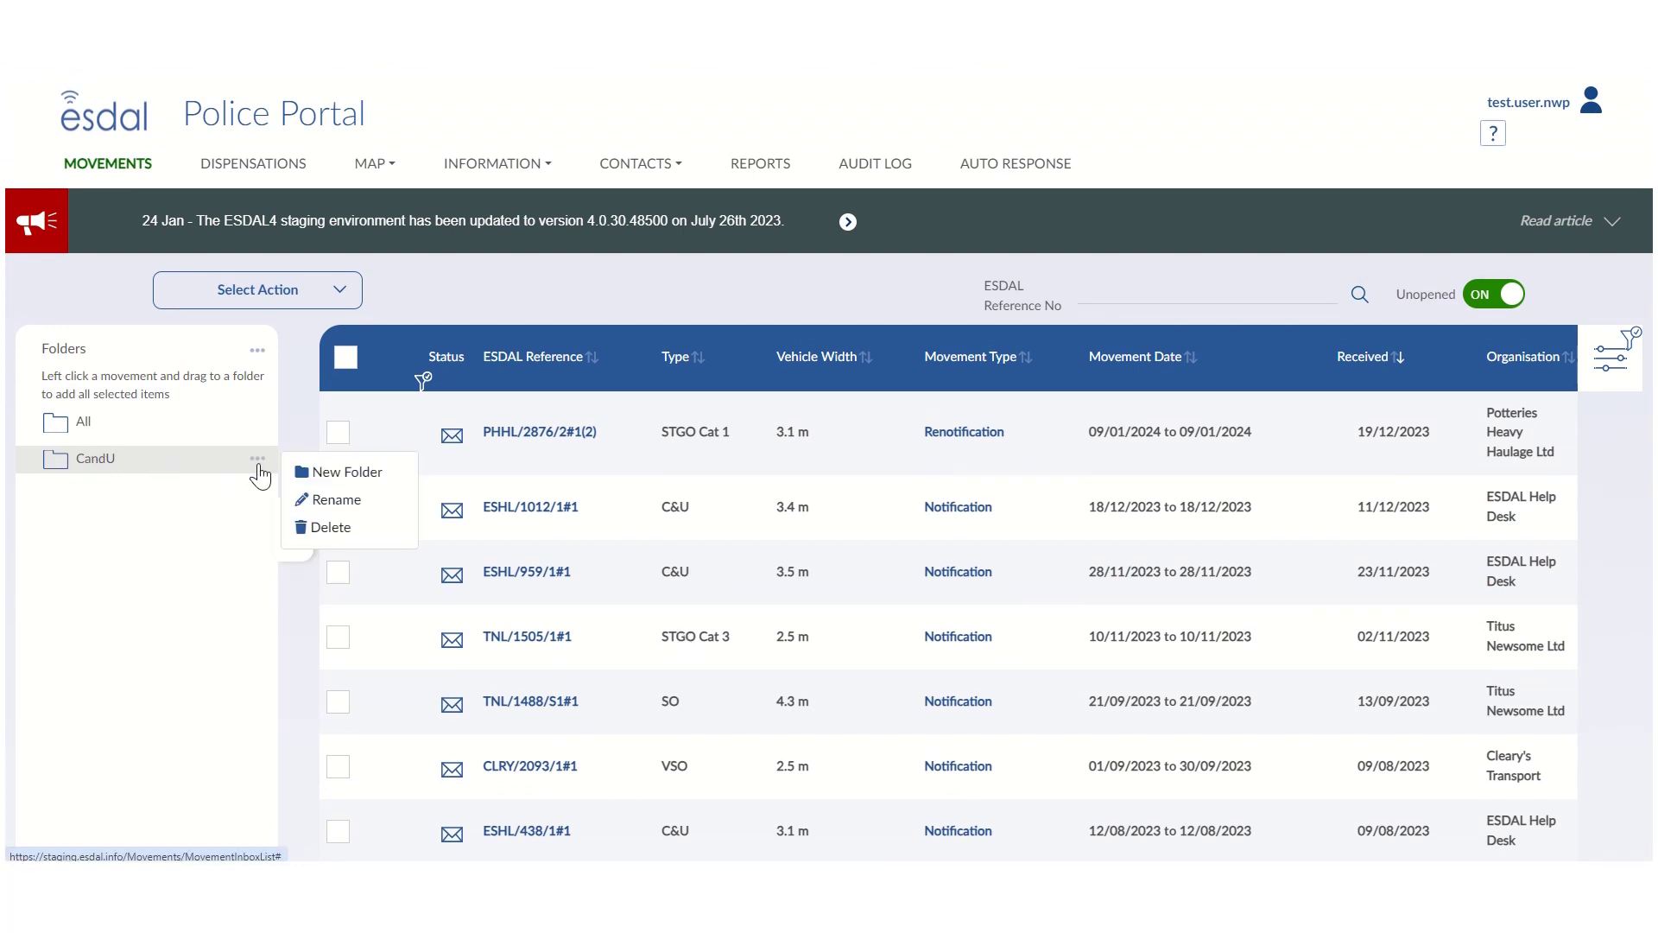
click(330, 471)
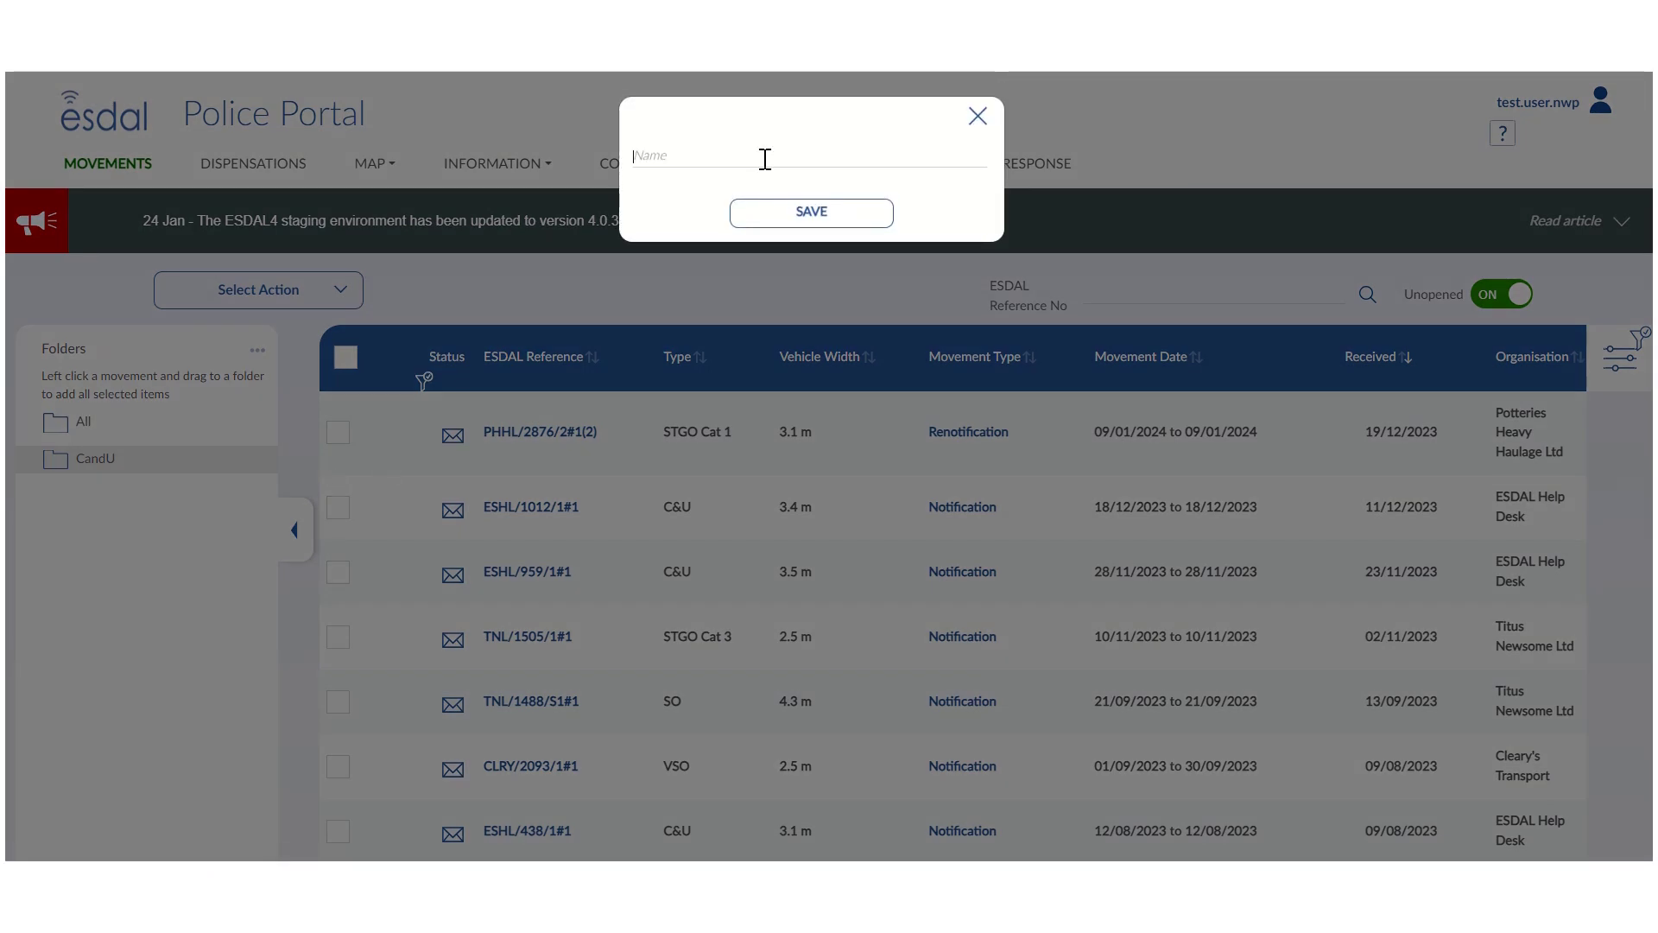
text(In)
click(802, 212)
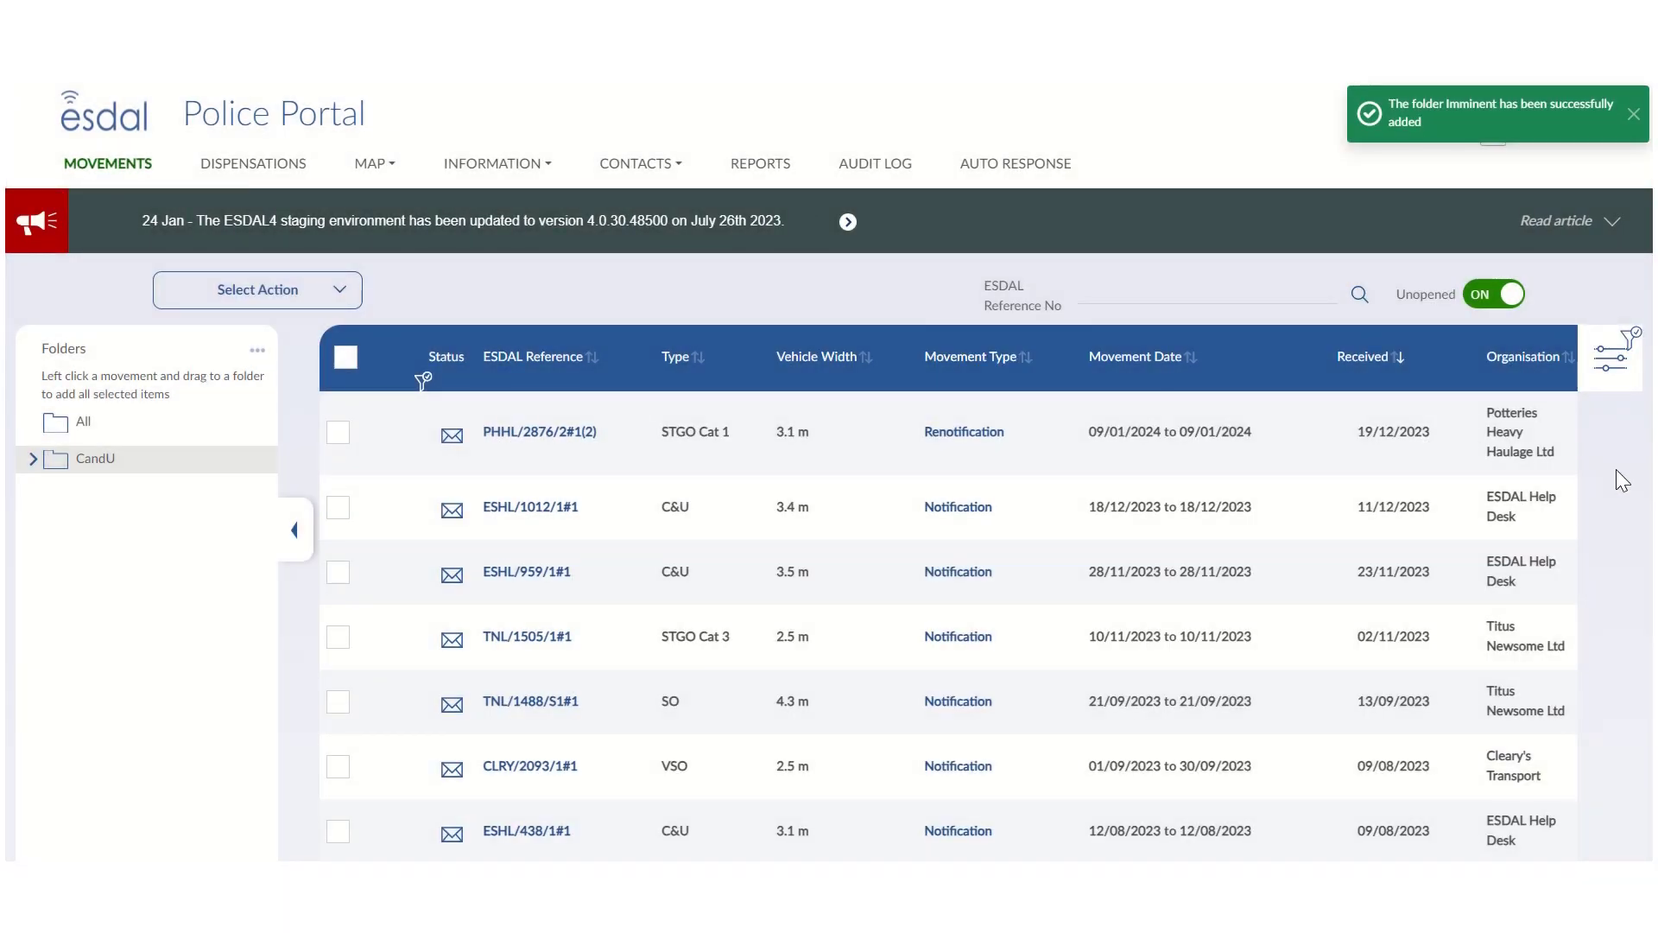
click(33, 458)
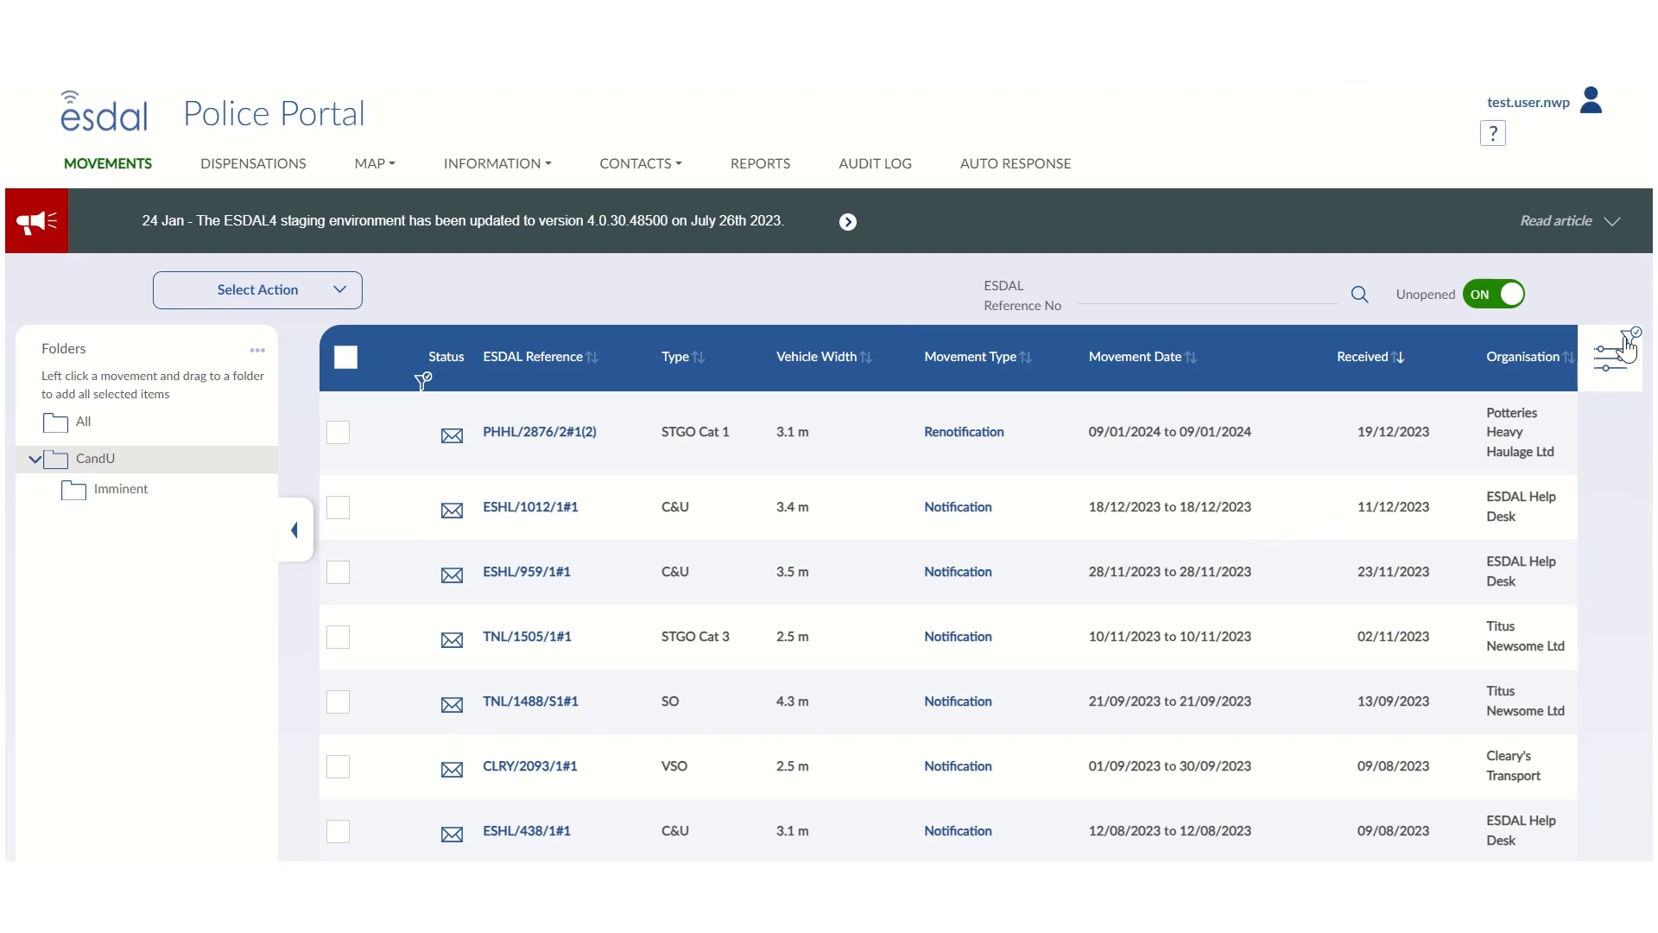
Filter the CandU folder by Imminent movement status instead of Unopened.
click(1613, 380)
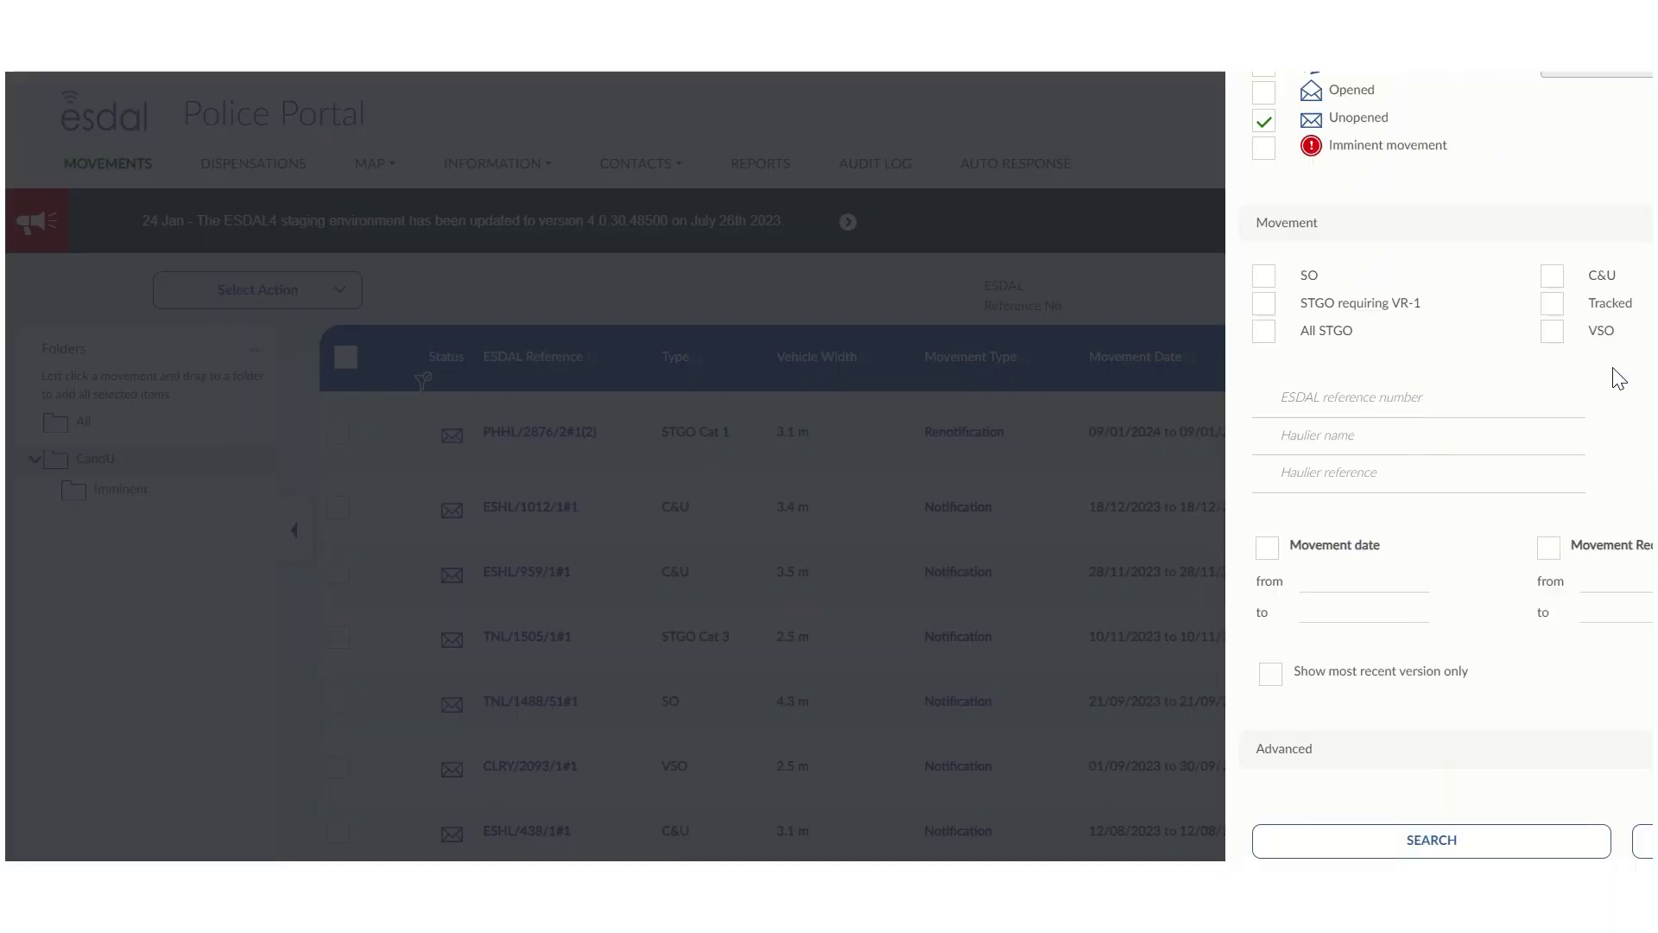
scroll(1257, 345, up, 3)
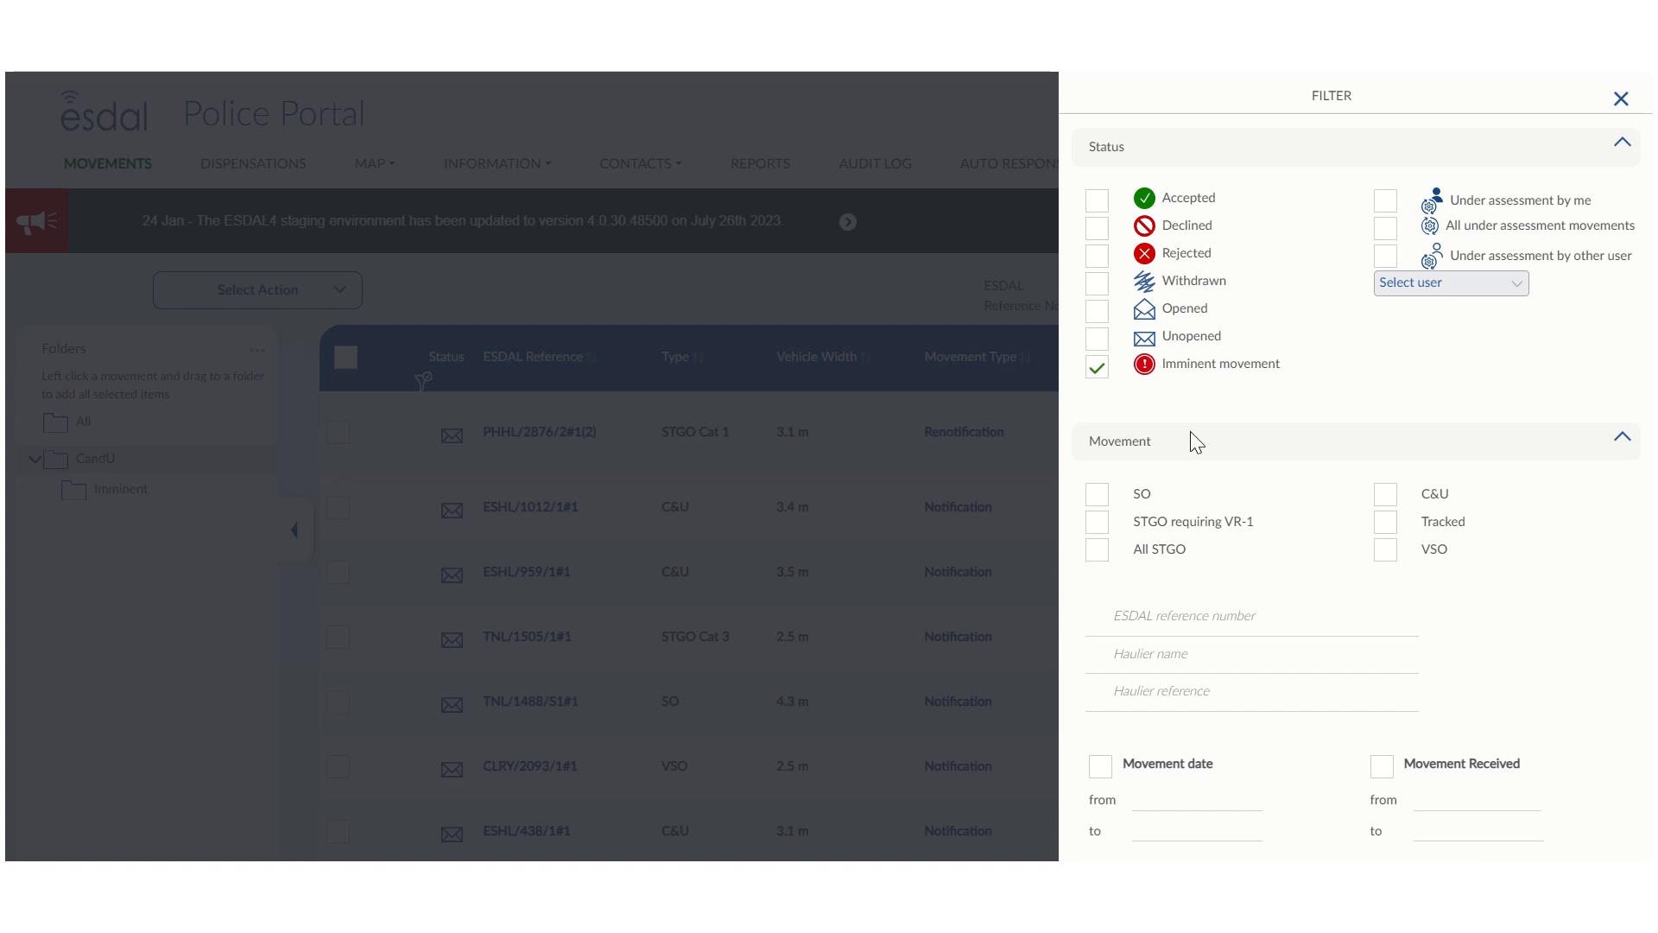
scroll(1318, 510, down, 3)
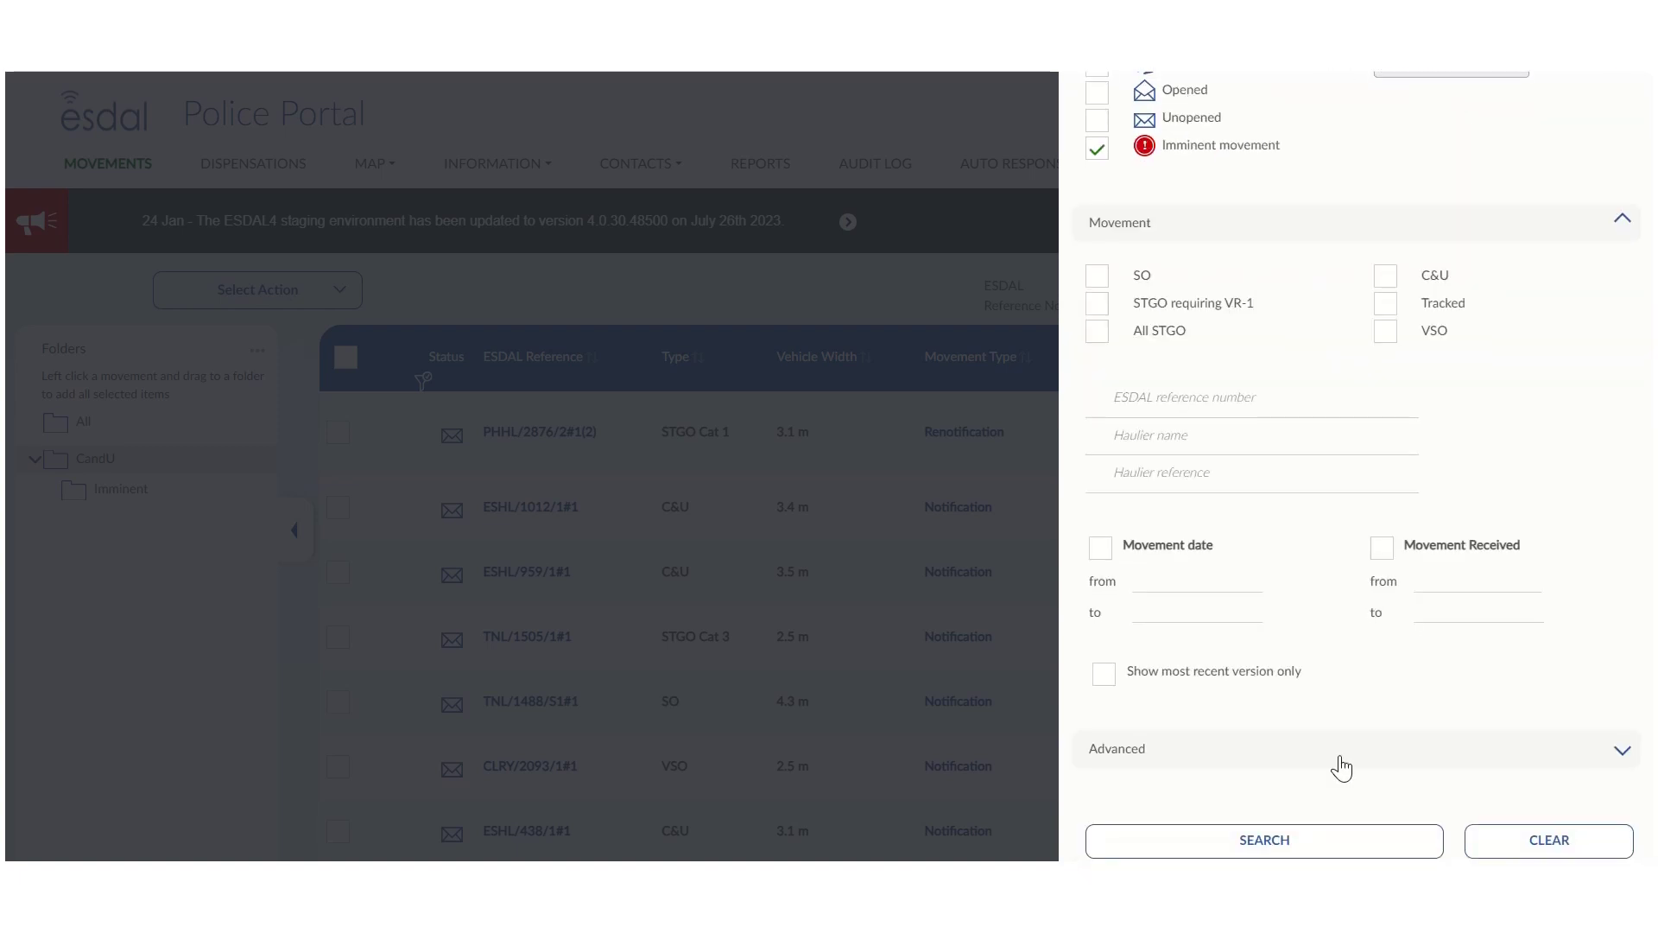
right_click(1286, 841)
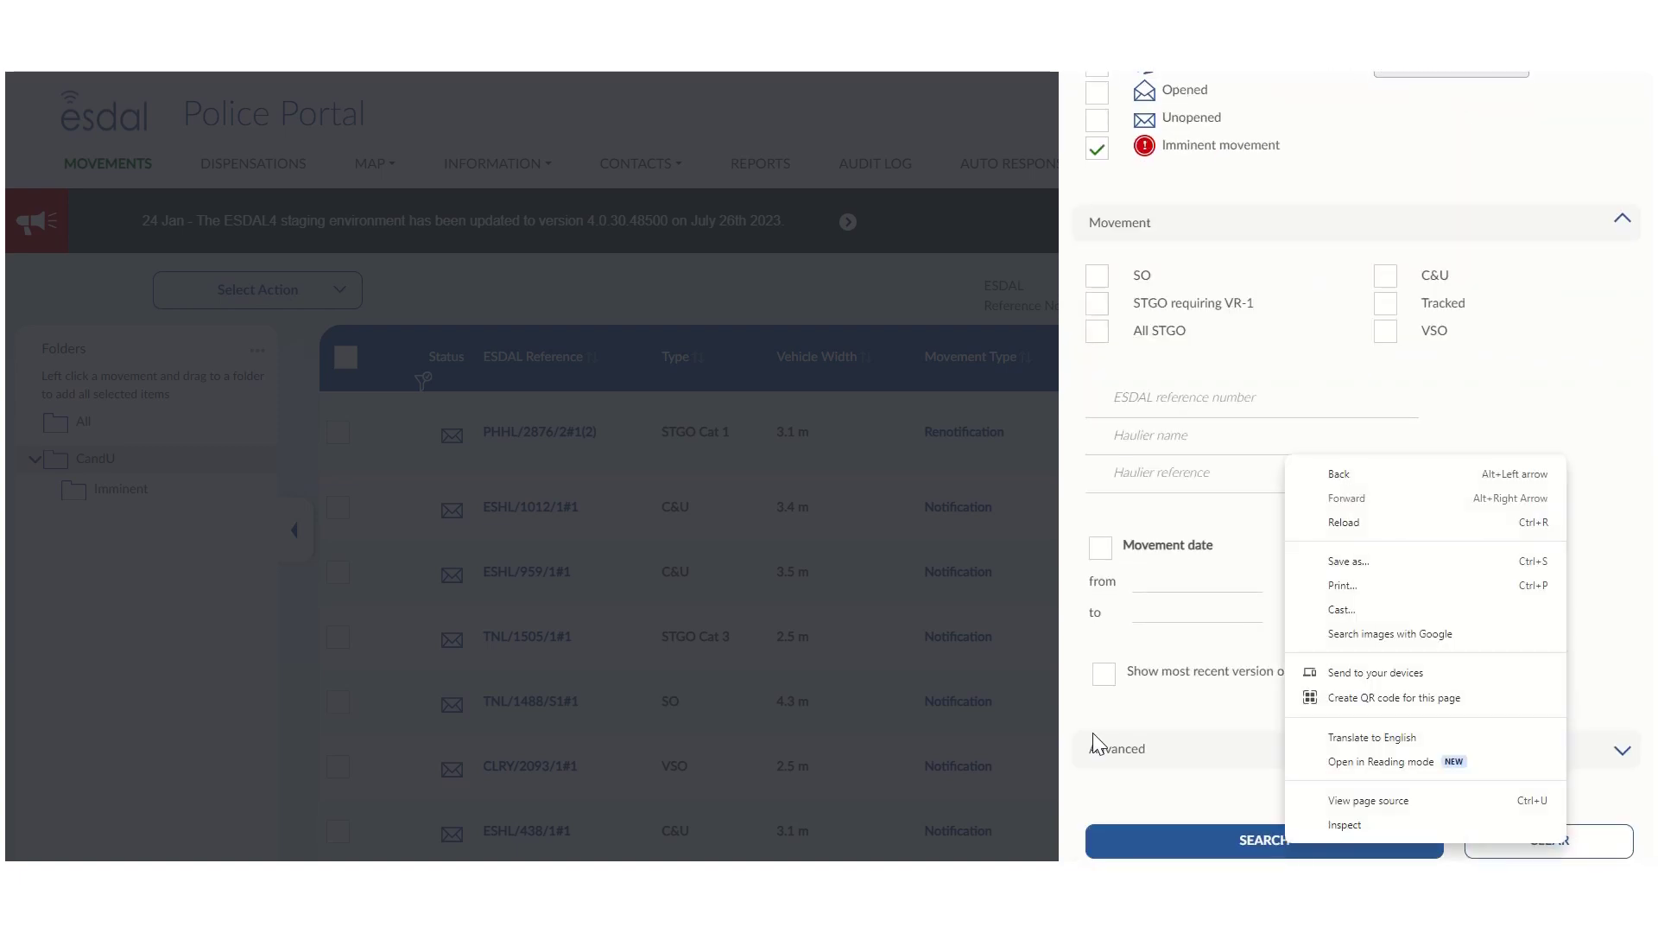
click(1181, 834)
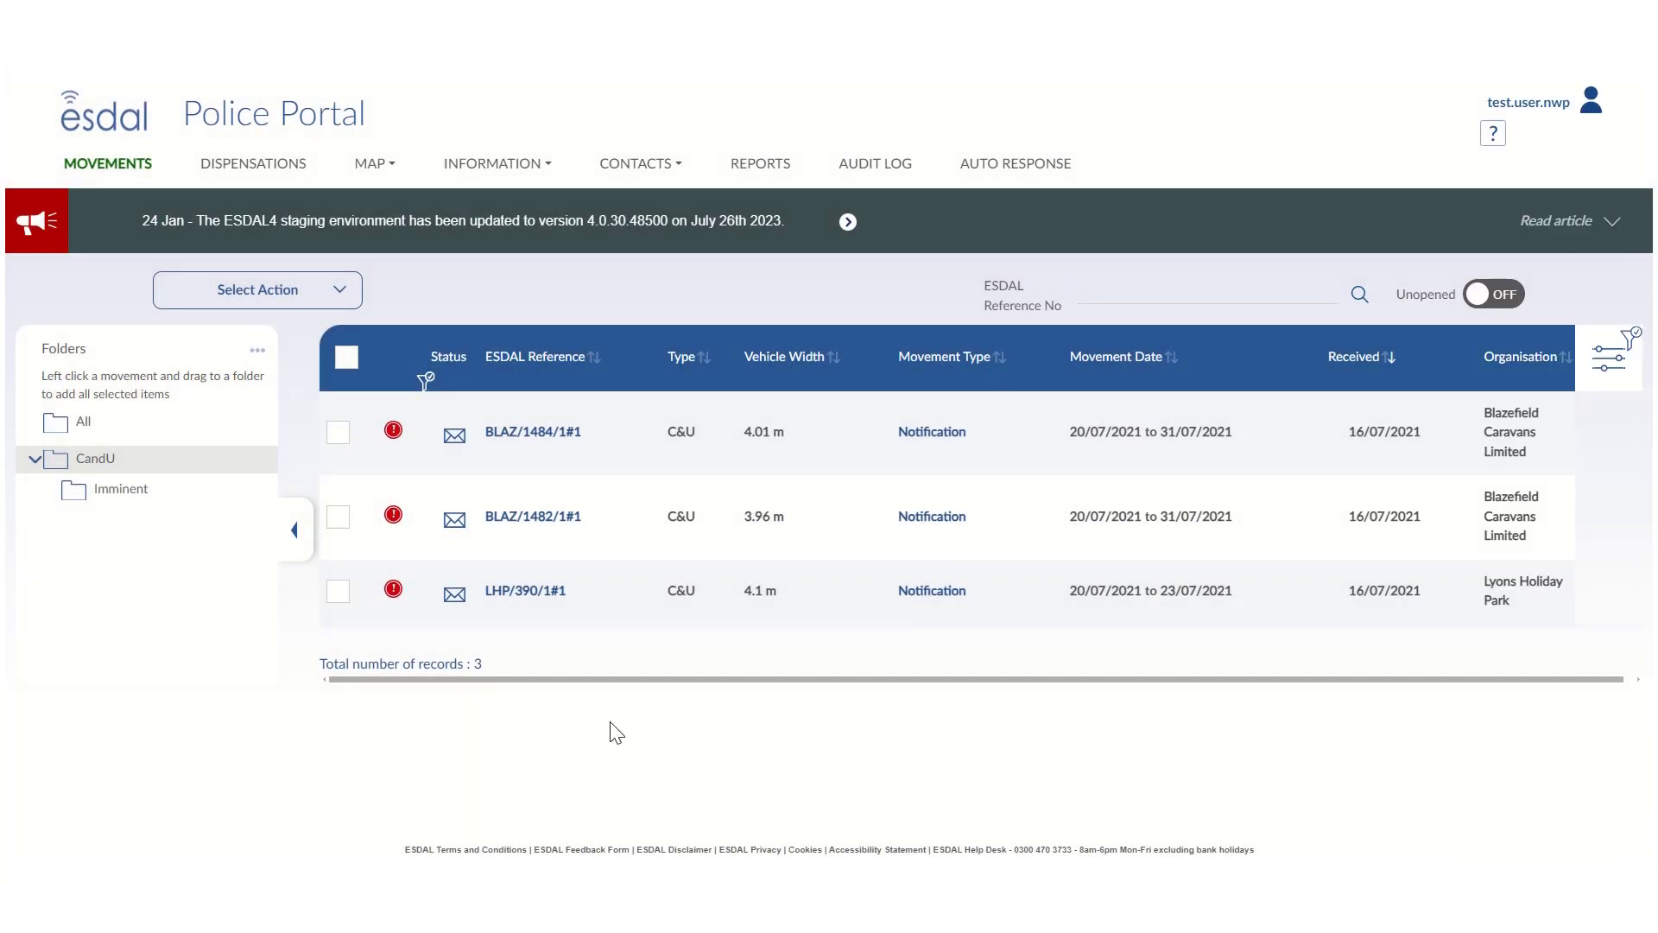
Add all filtered imminent movements to the Imminent subfolder and open that subfolder.
click(344, 357)
drag(530, 432, 223, 491)
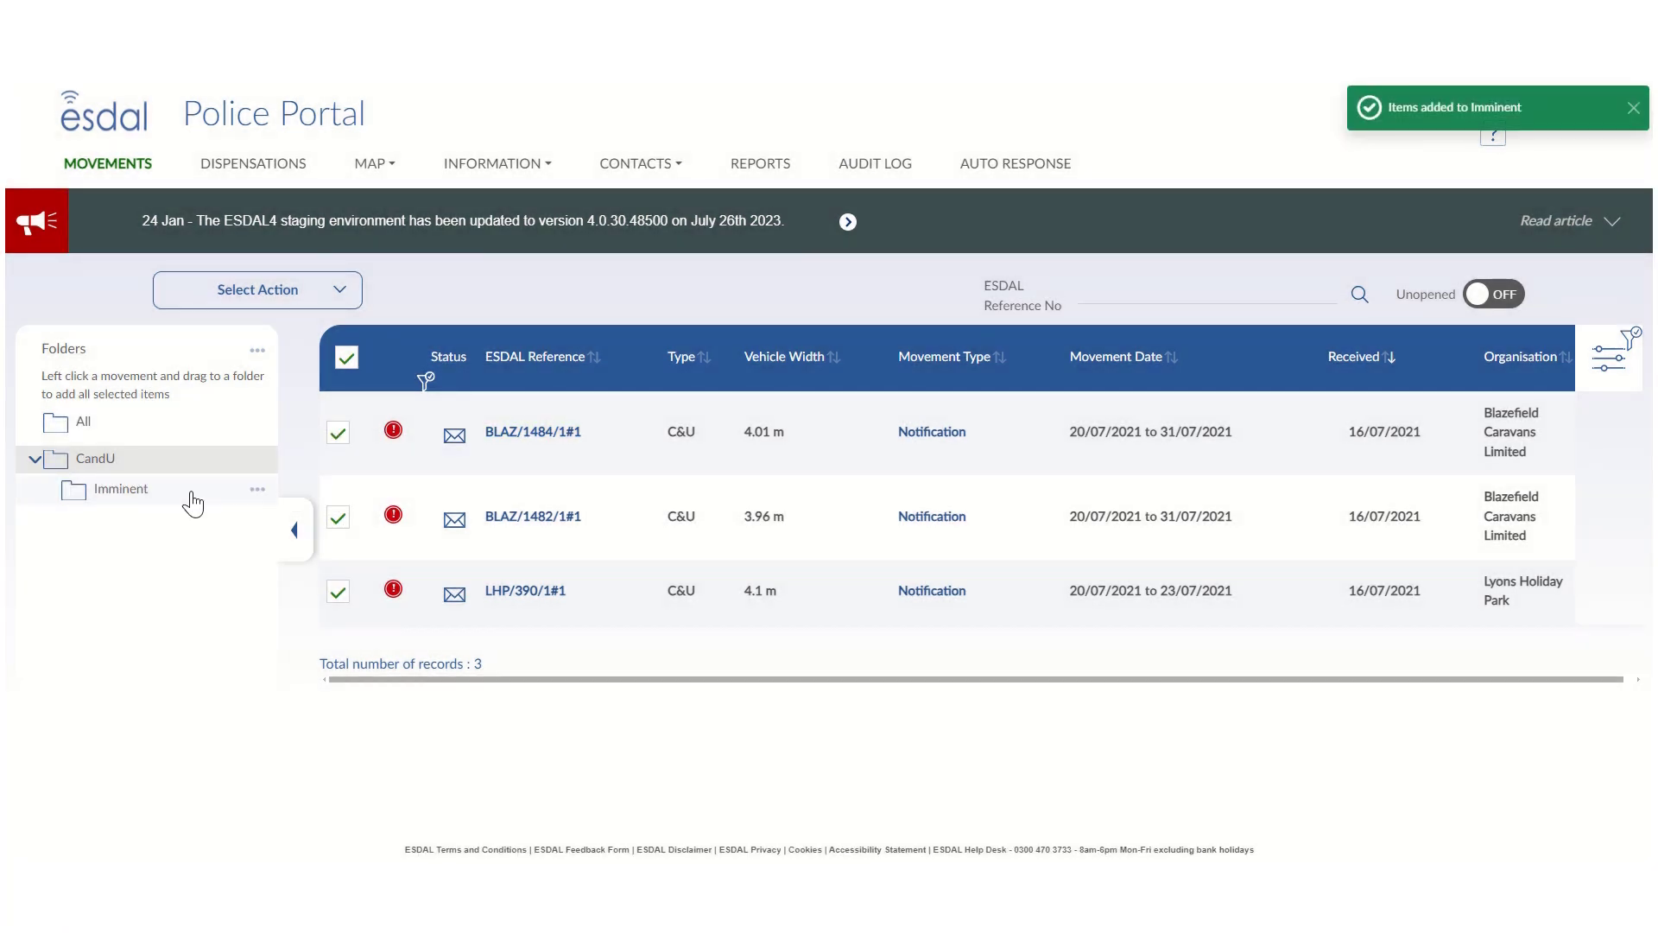
click(192, 501)
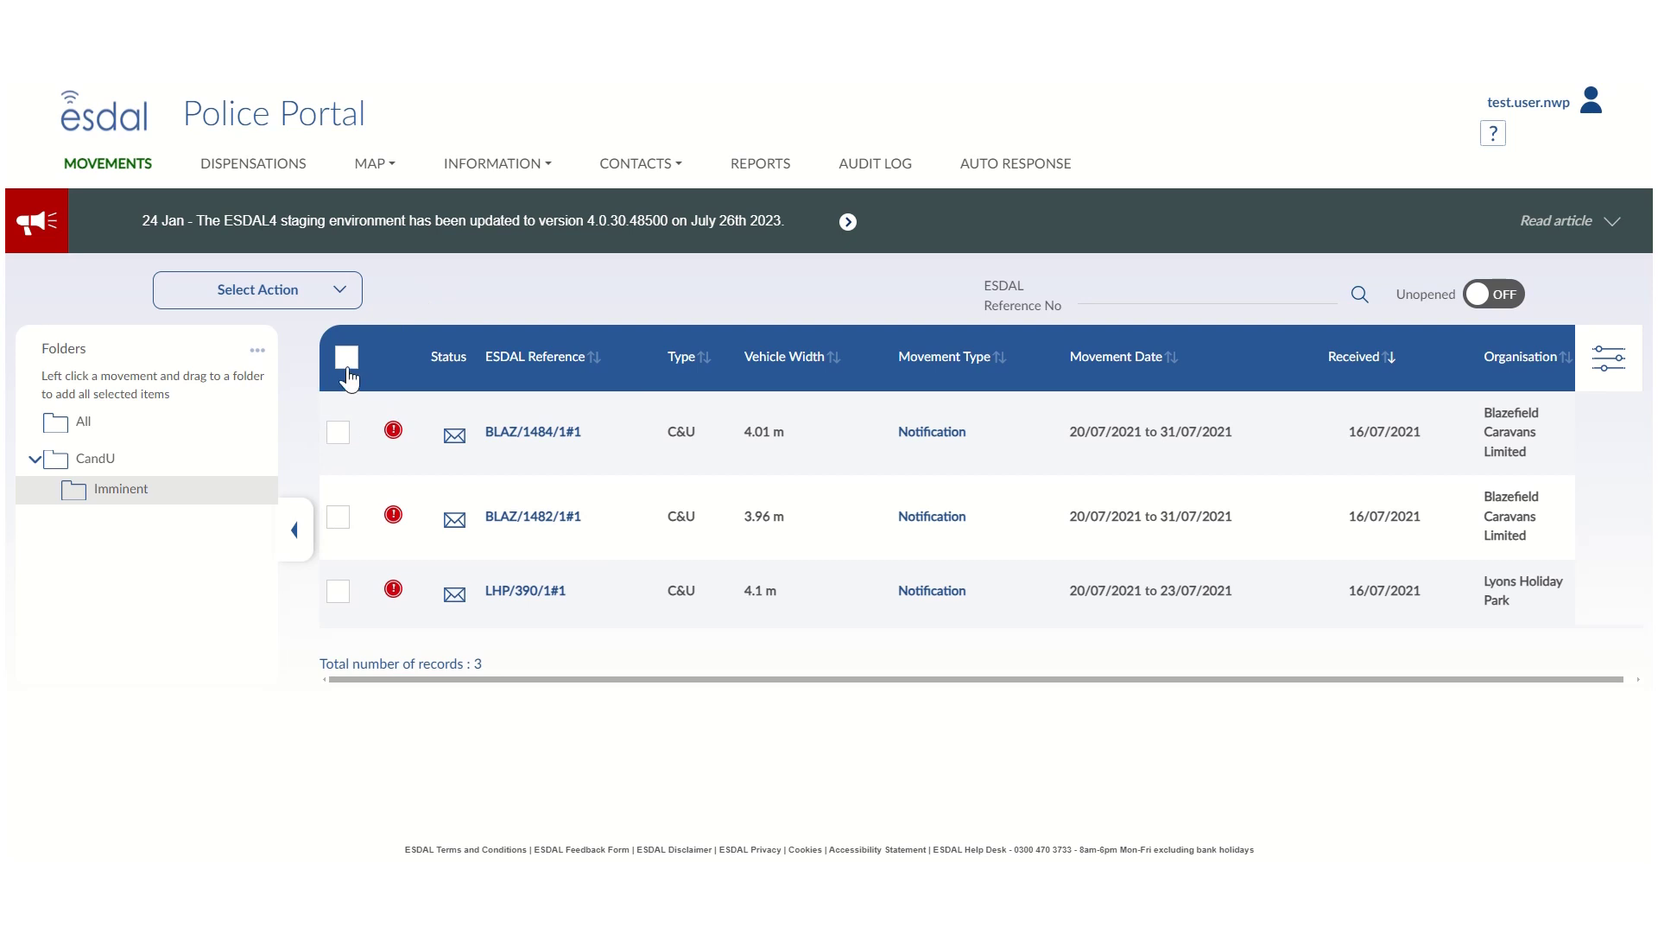
Remove the 4.01 m wide movement from the Imminent subfolder.
click(350, 434)
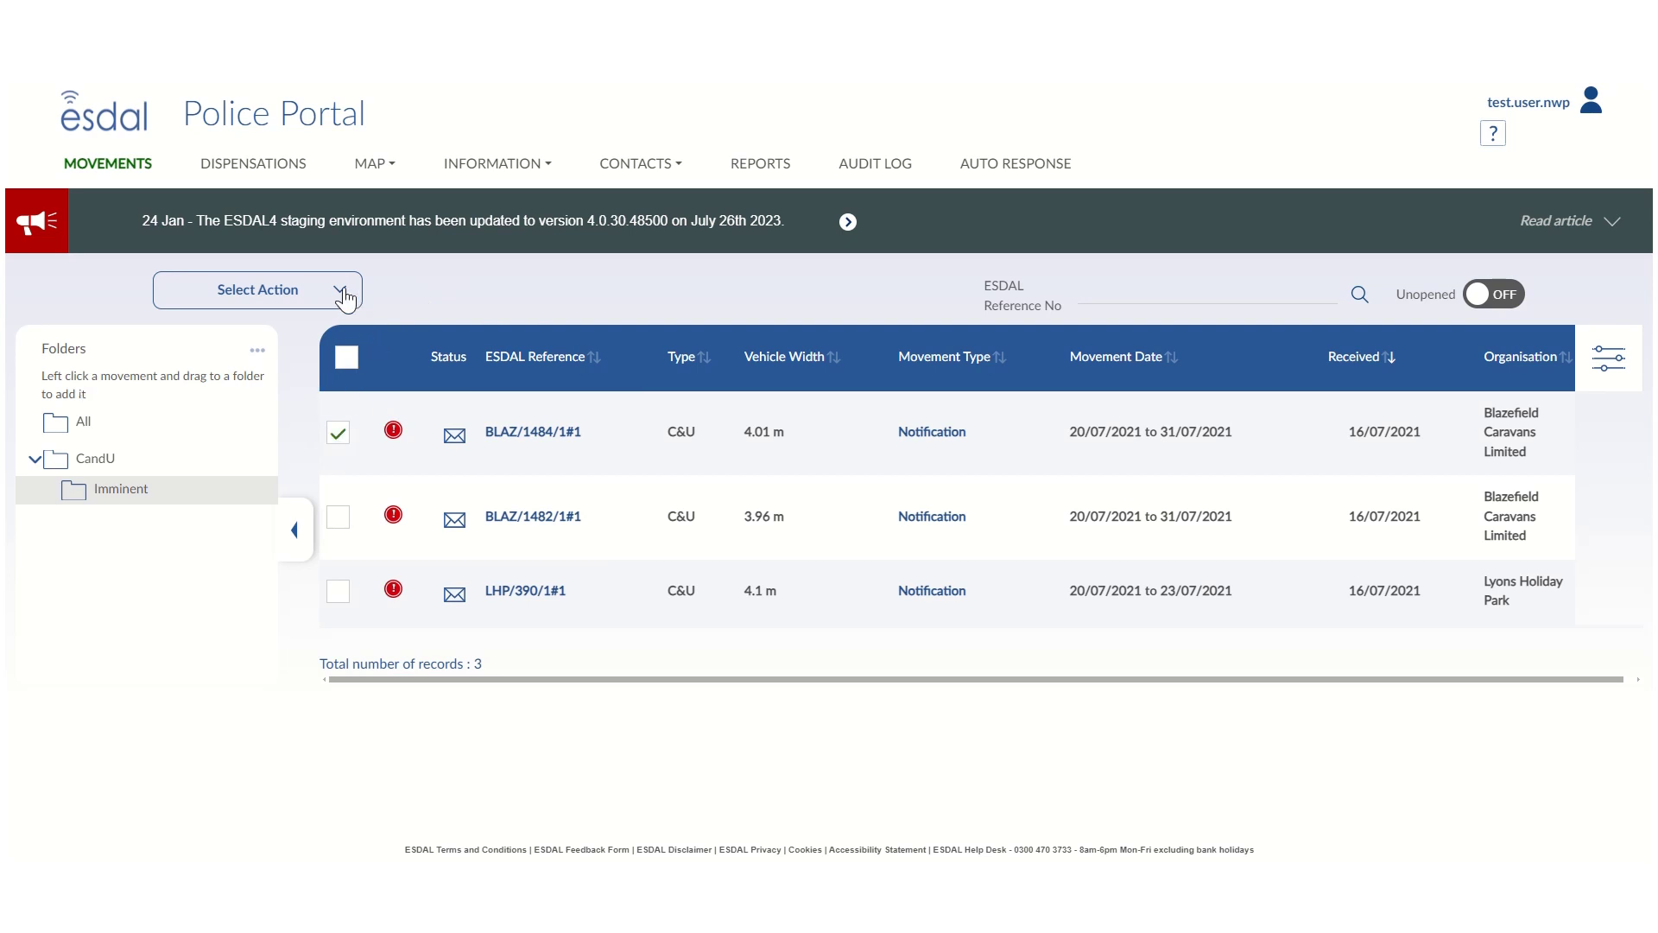
click(346, 299)
click(264, 328)
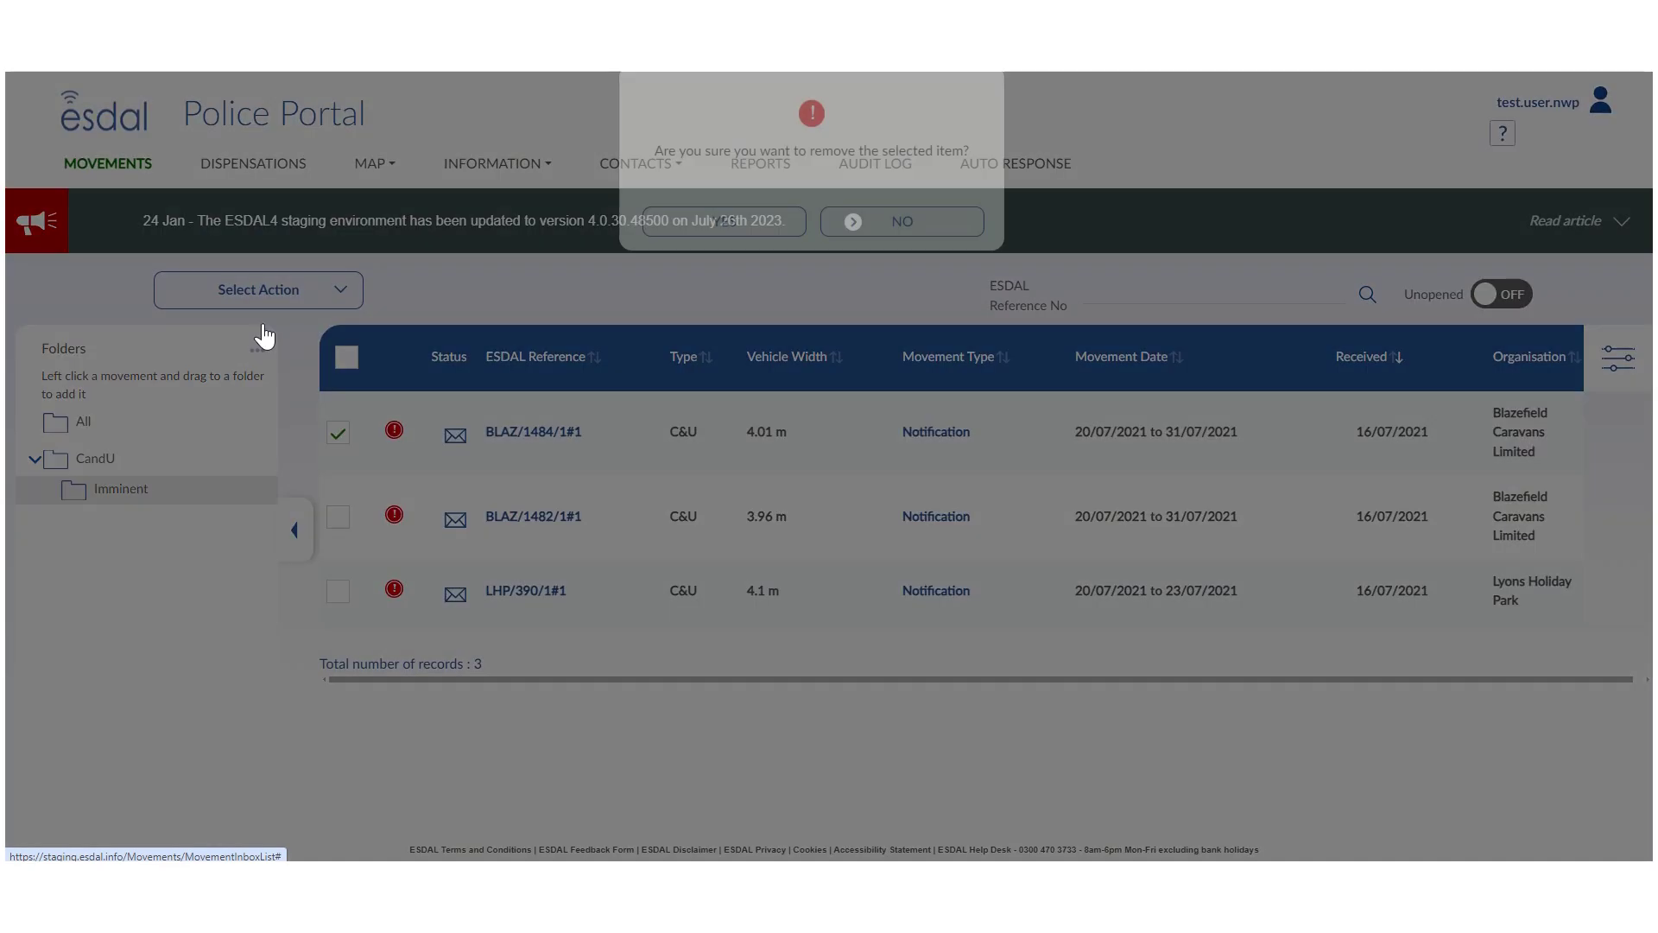
click(709, 257)
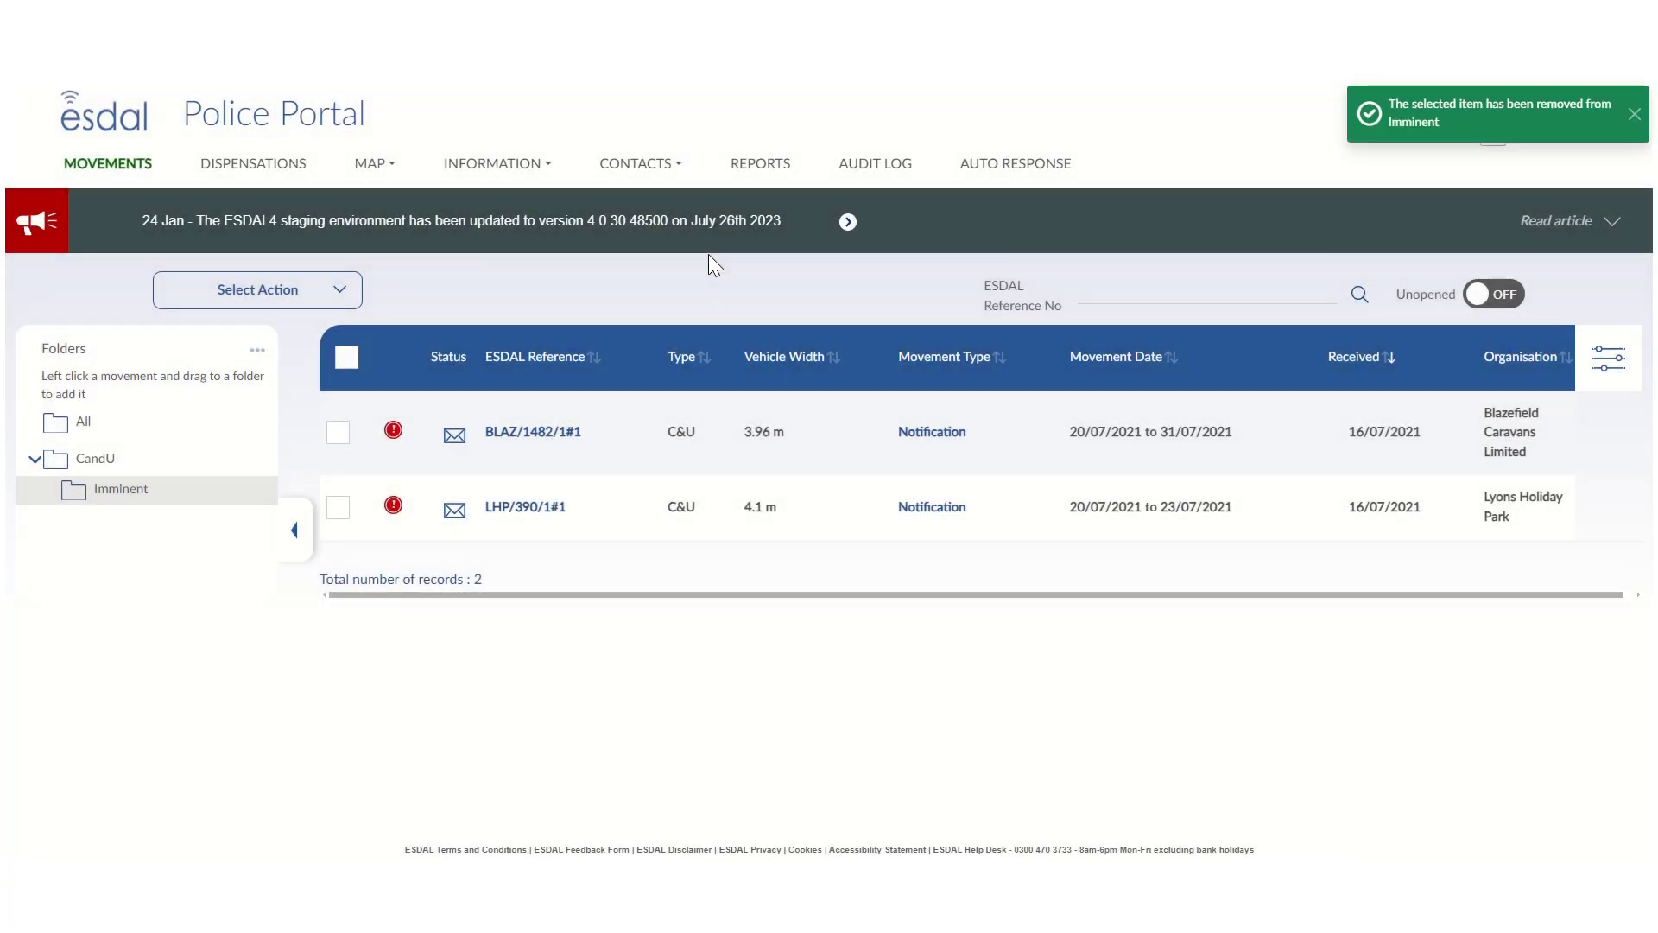
Remove all remaining movements from the Imminent subfolder together.
click(346, 358)
click(338, 298)
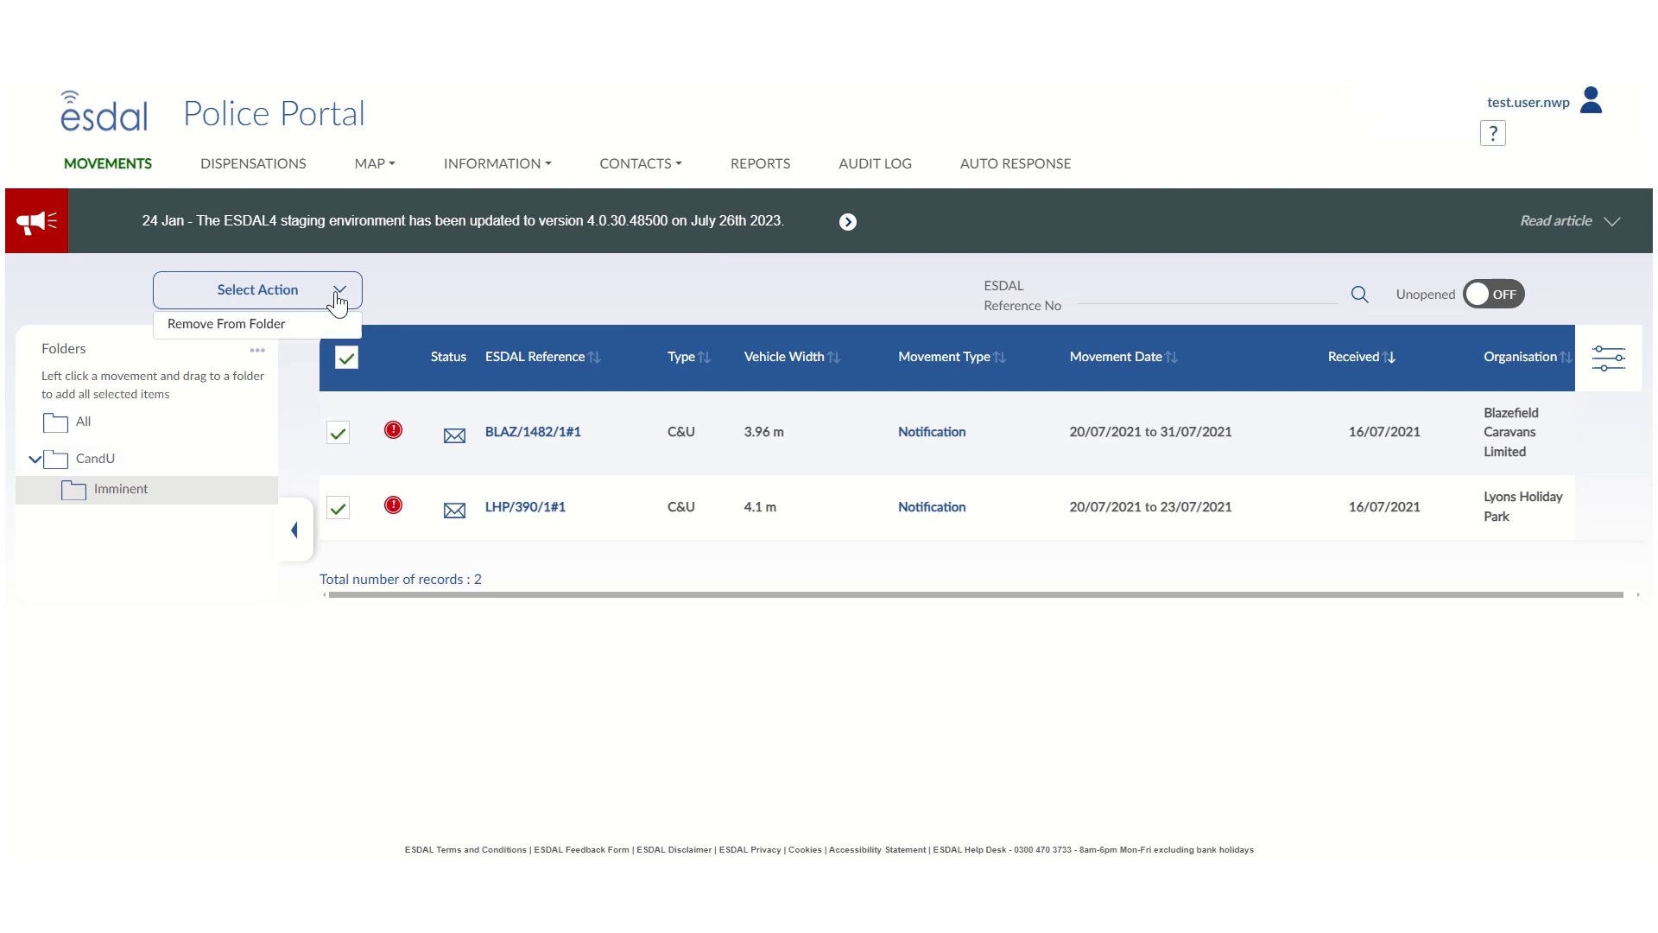
click(267, 325)
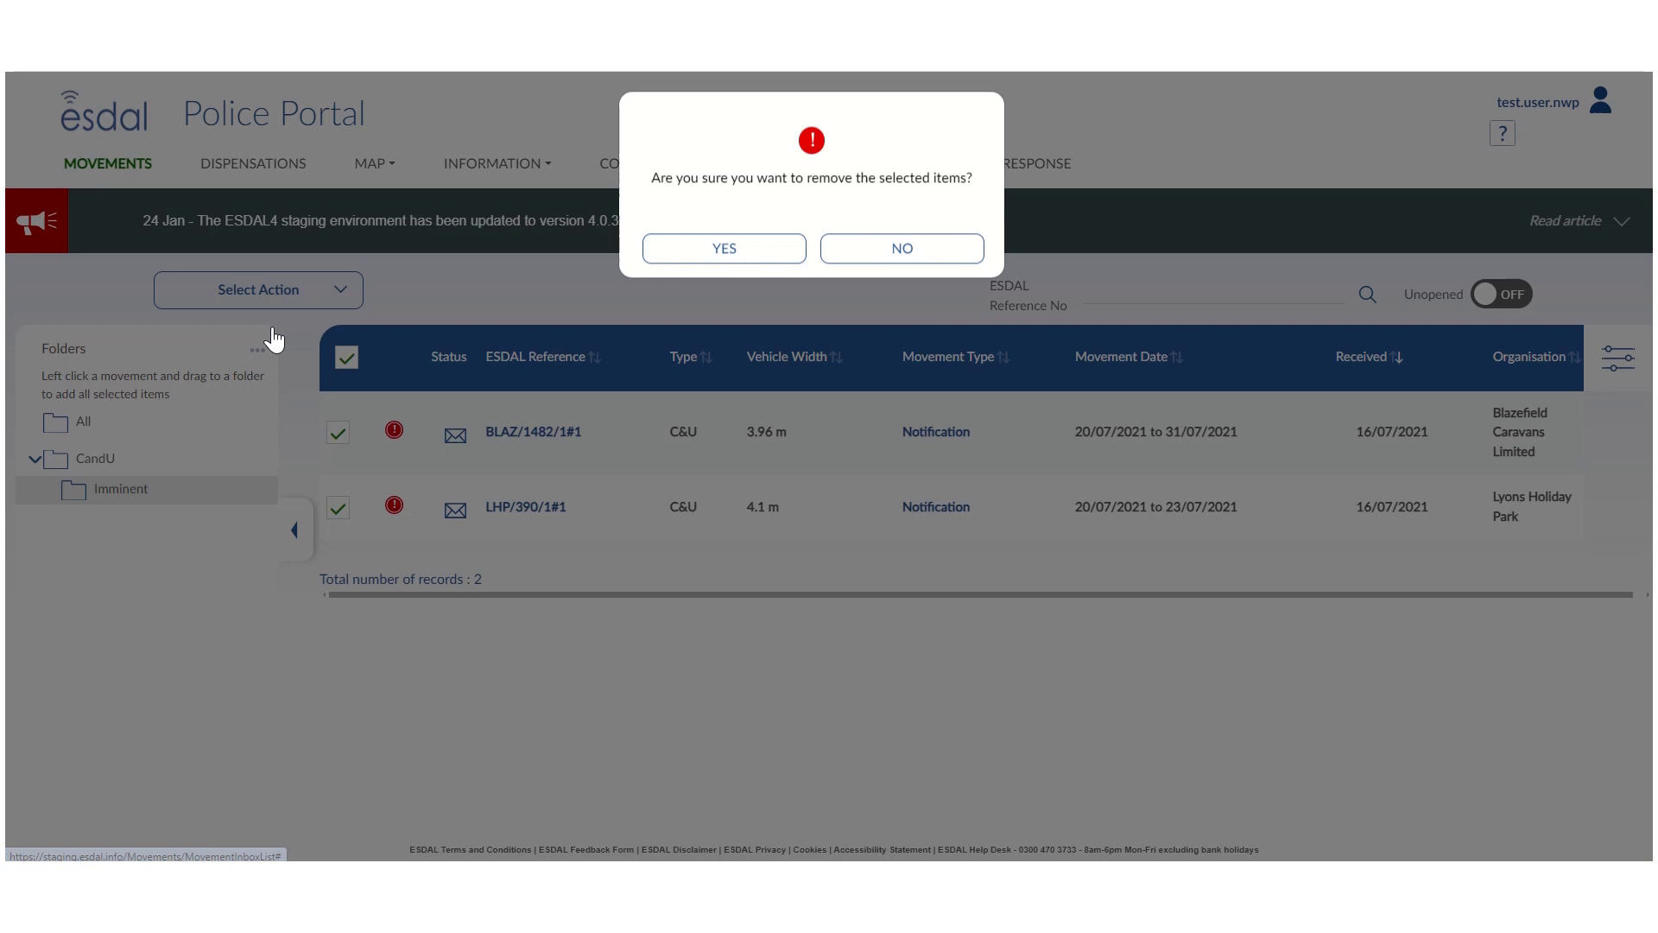
click(726, 254)
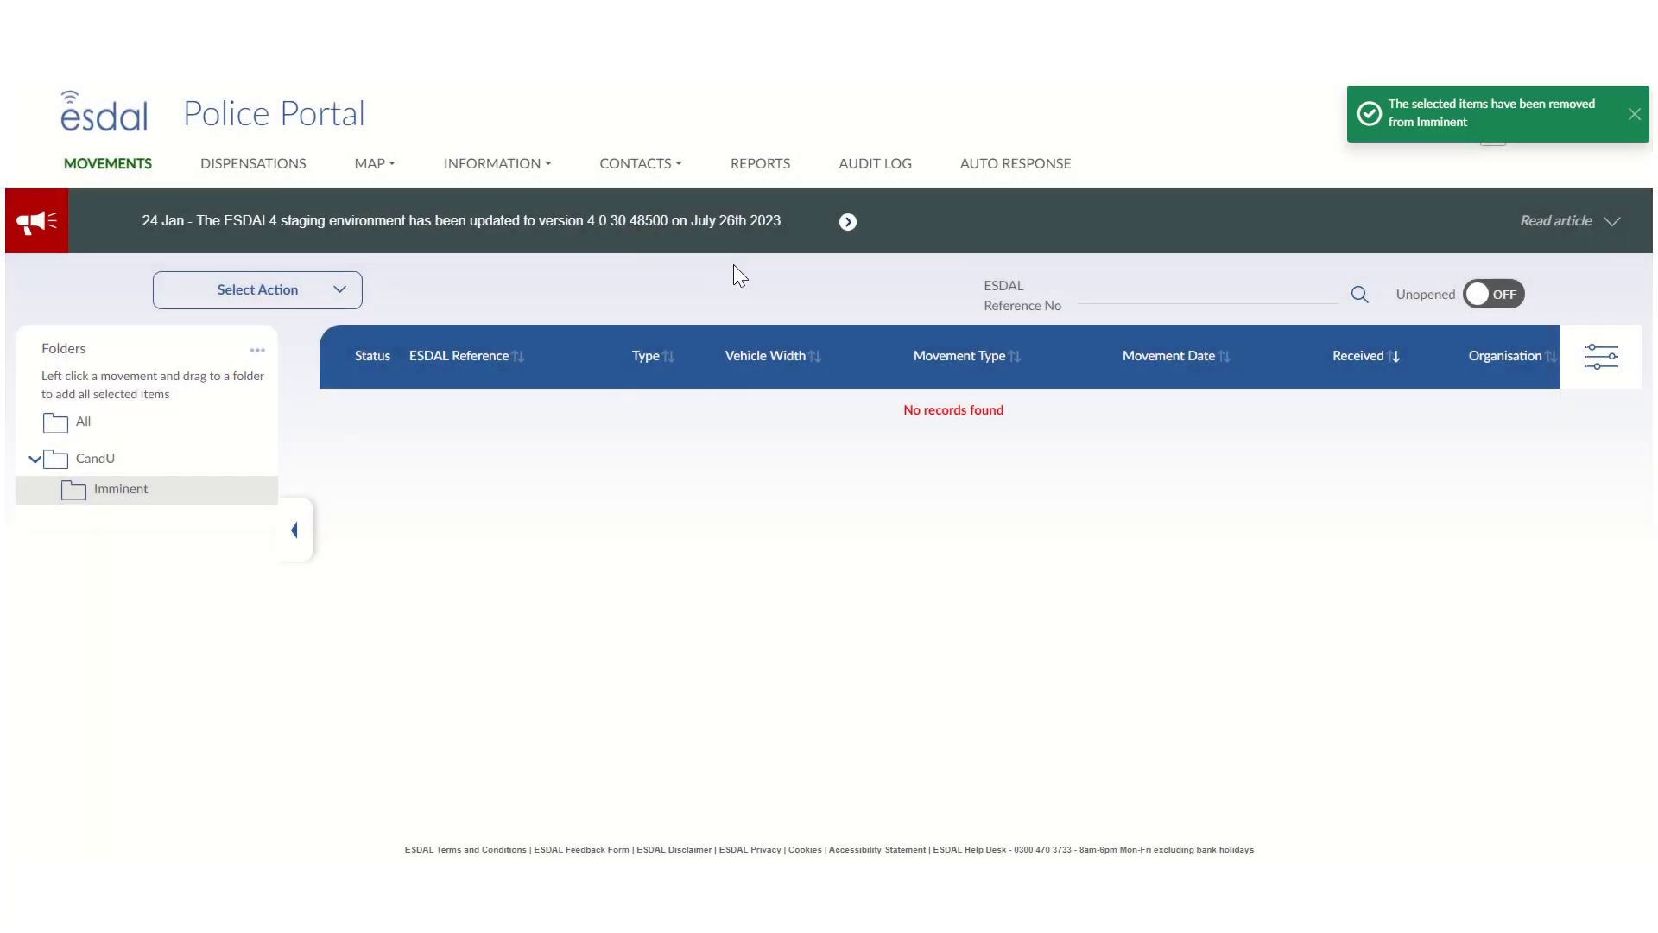
Delete the Imminent subfolder, and check the movements still held in the CandU folder.
mouse_move(210, 500)
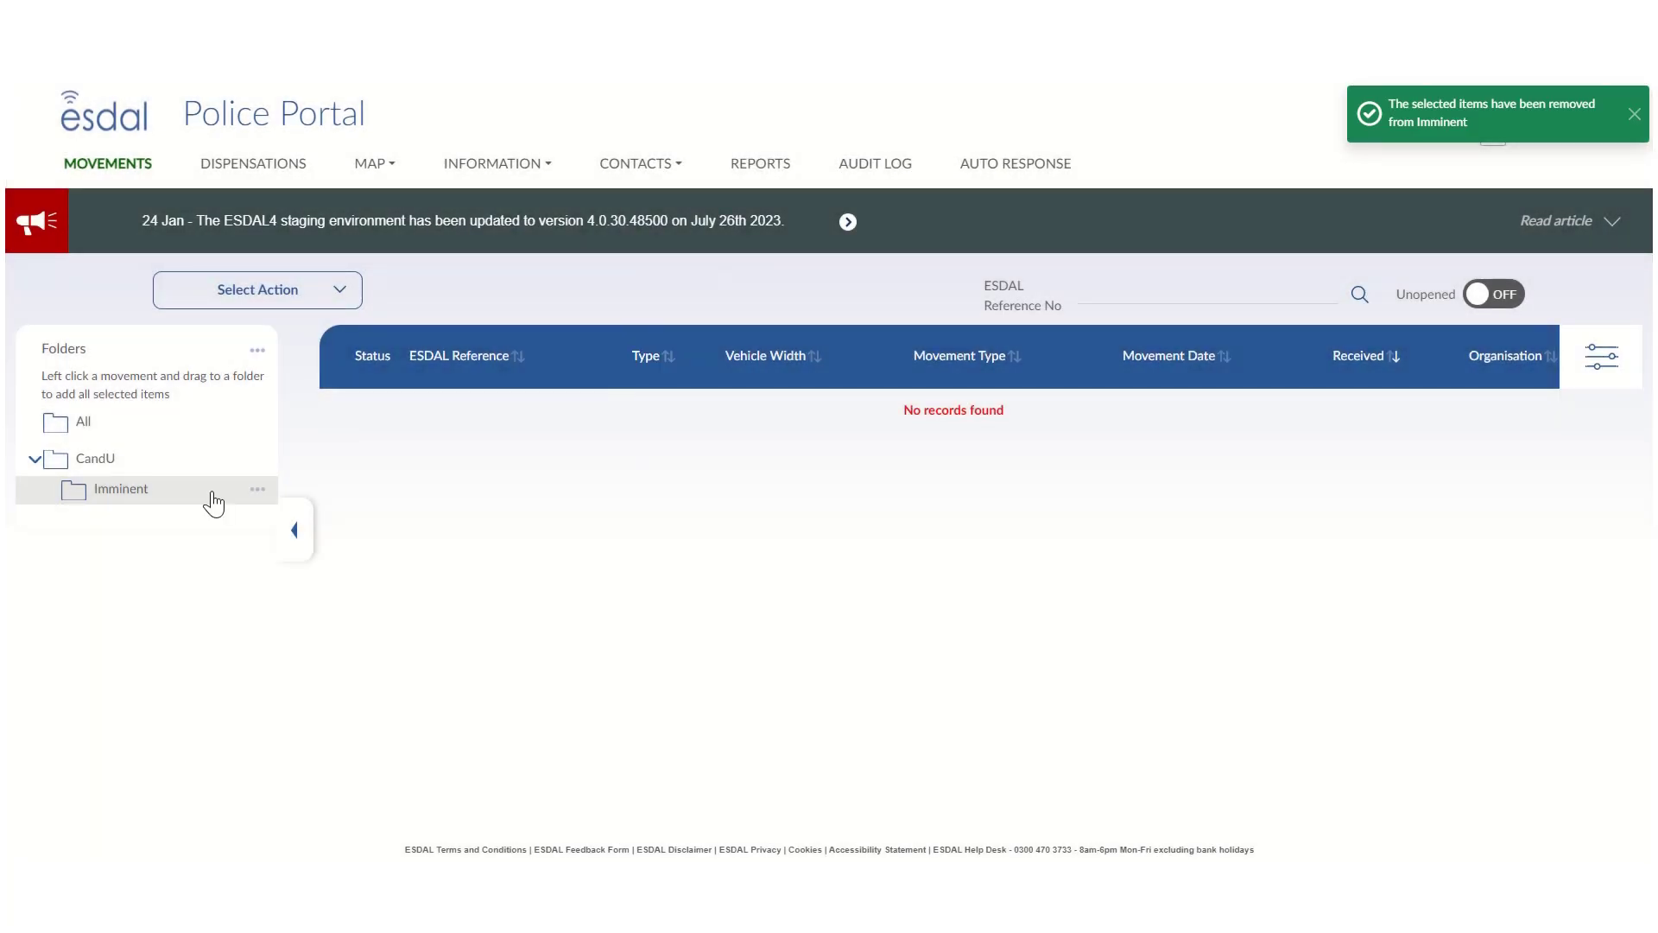
click(258, 491)
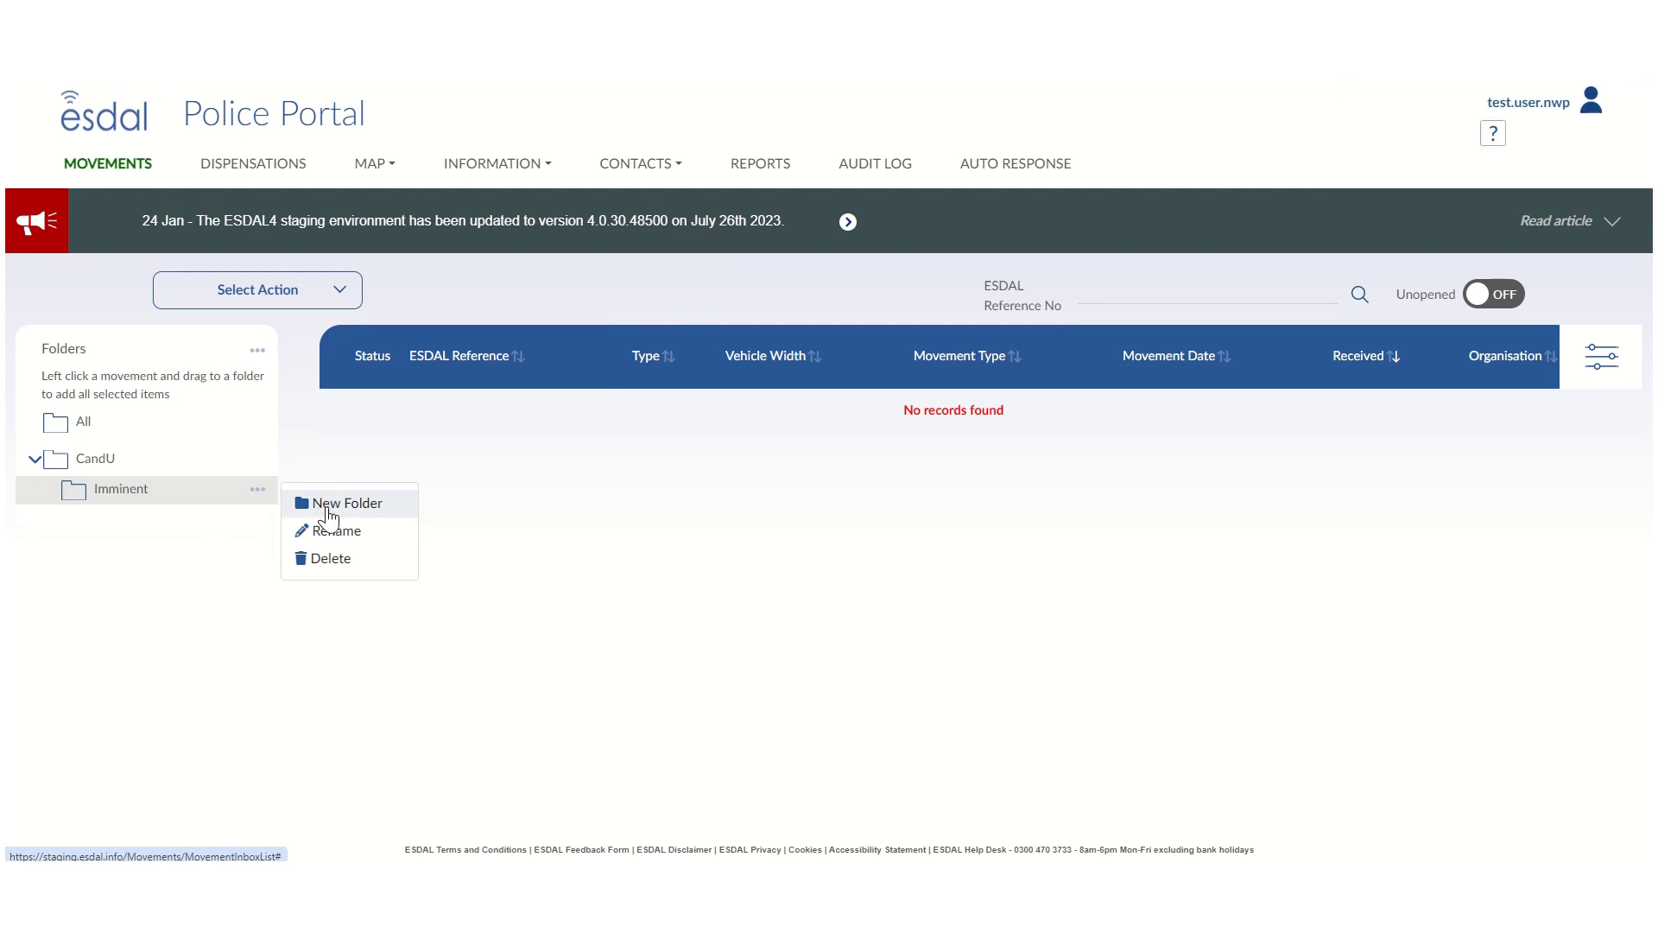
click(326, 560)
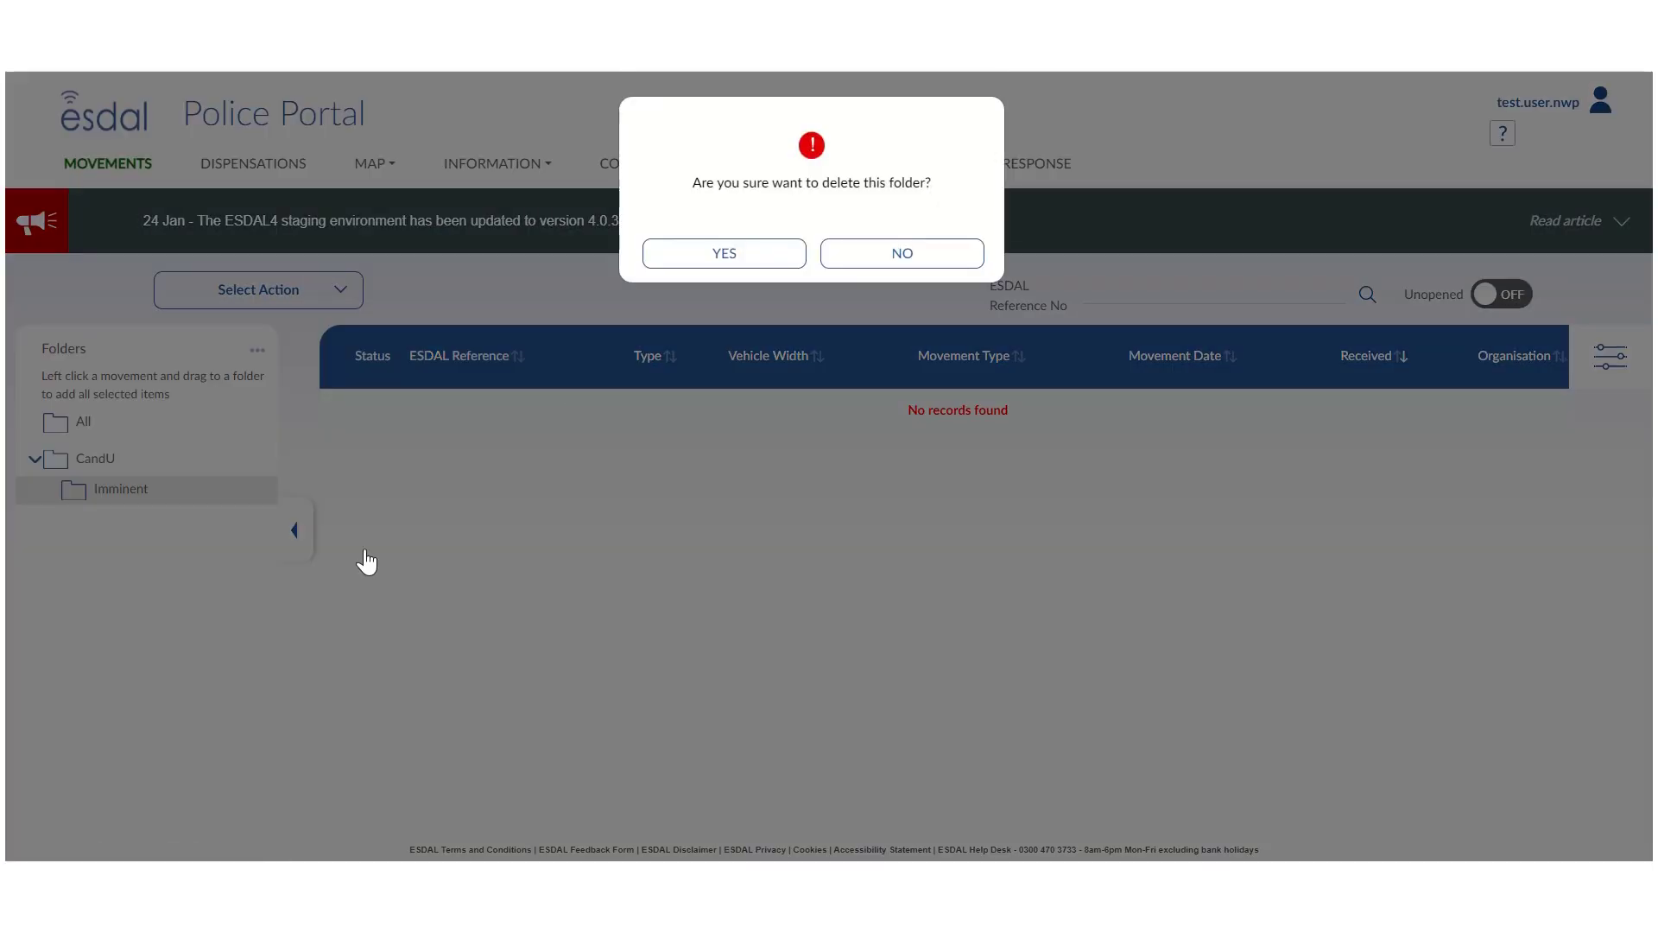
click(691, 259)
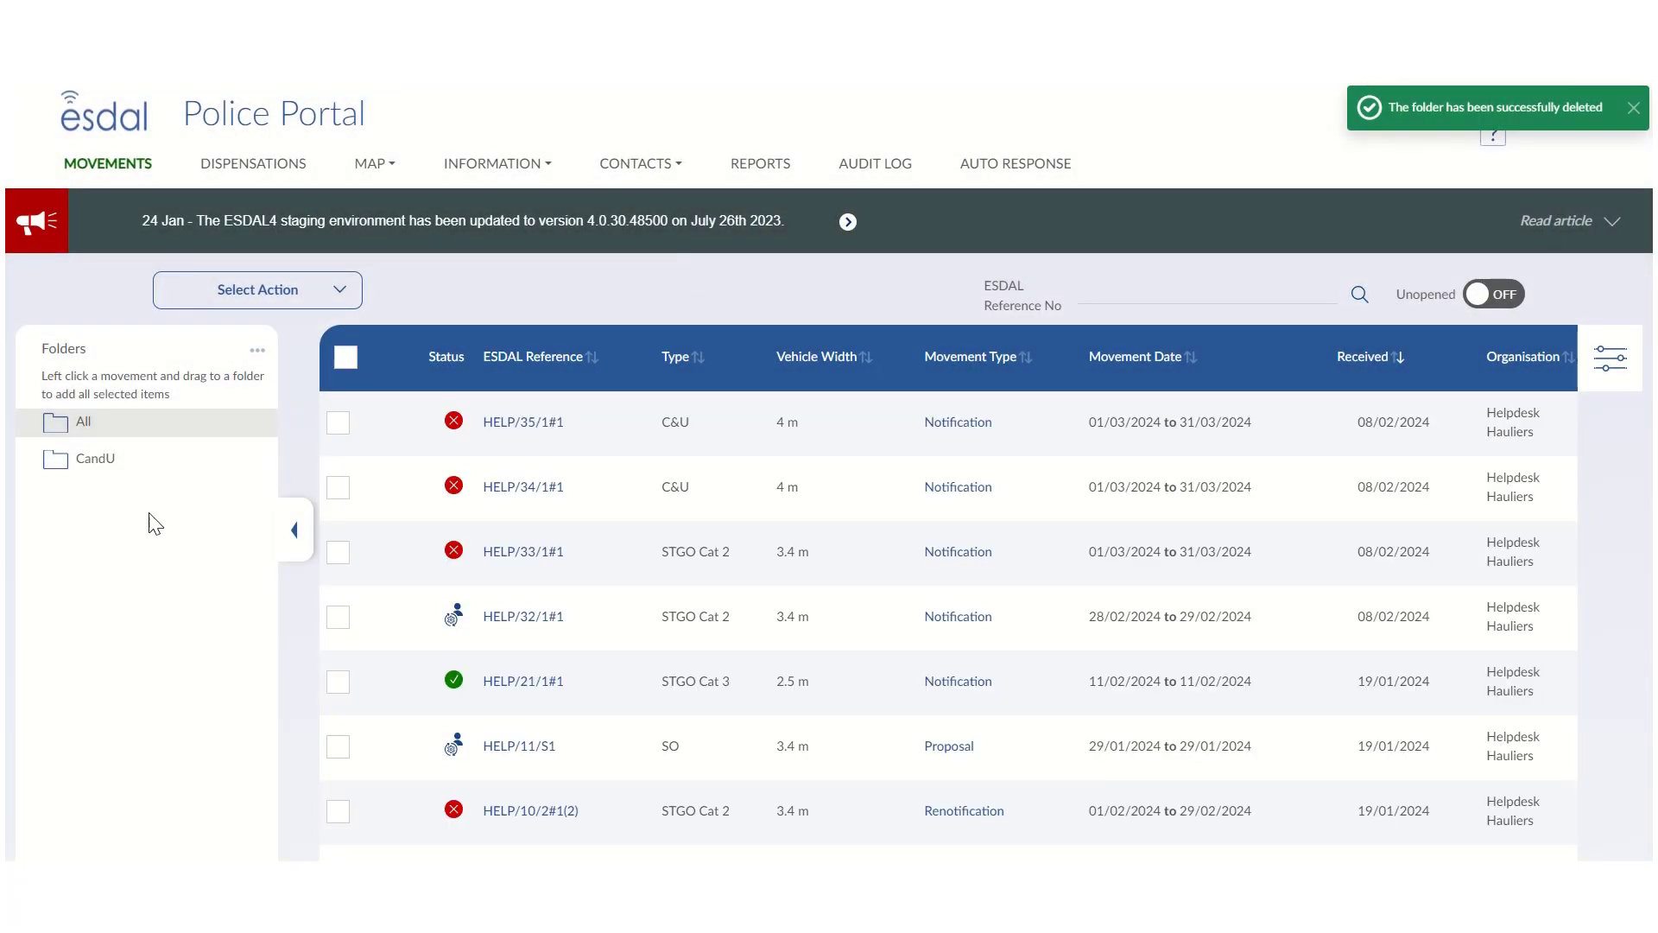
click(174, 467)
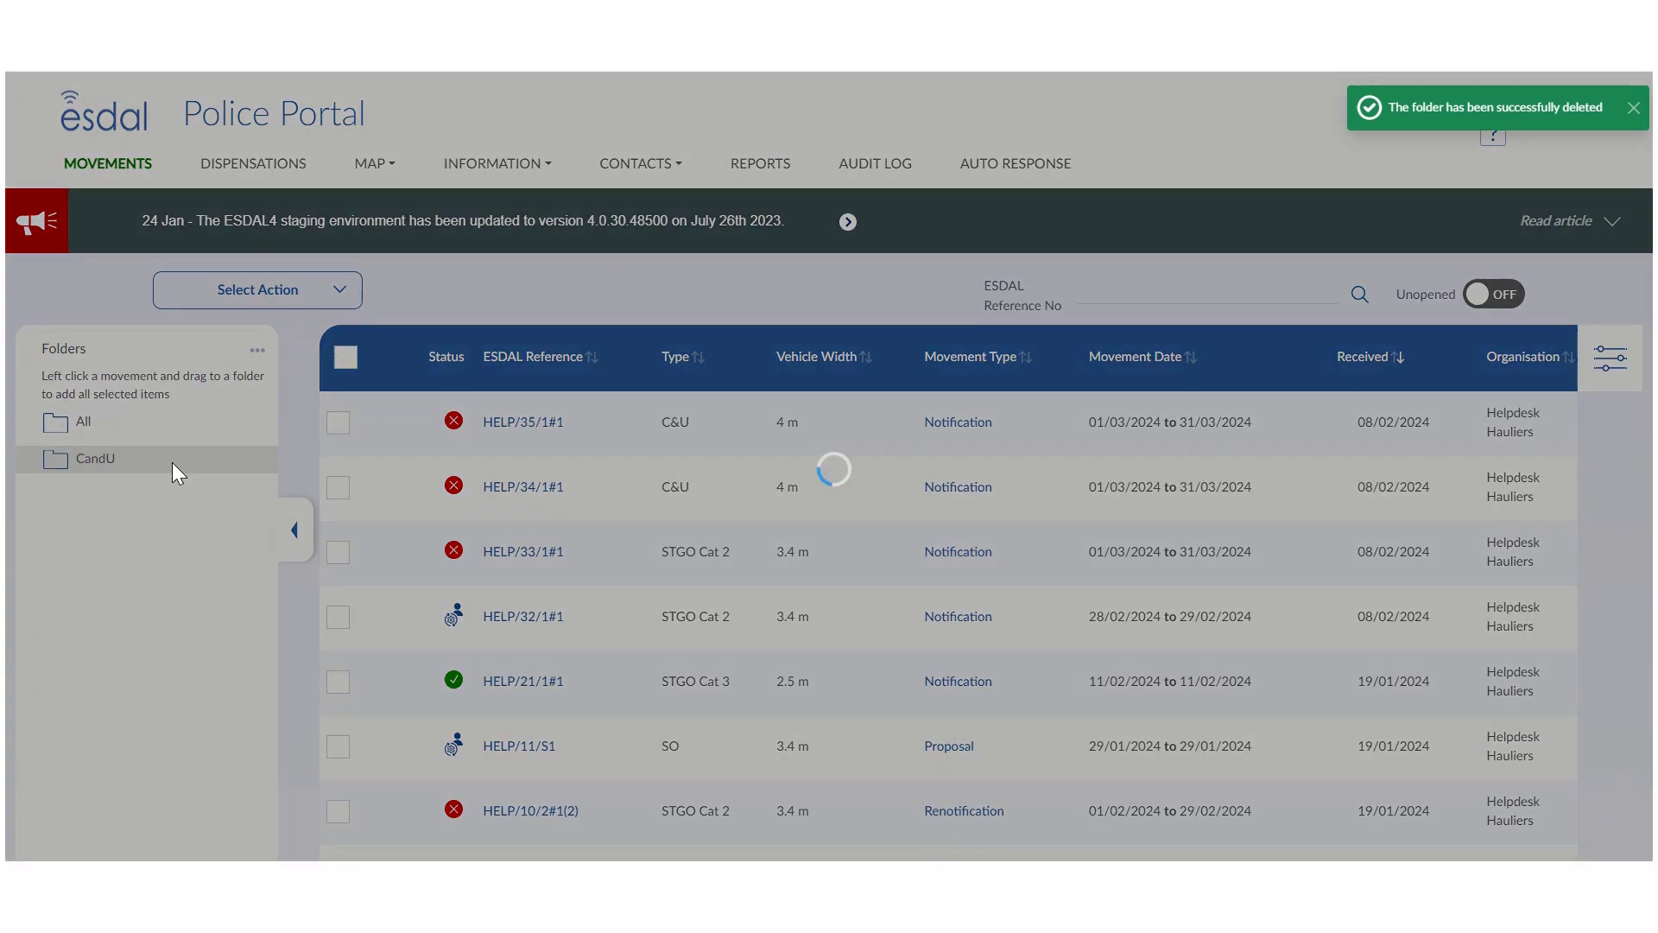
scroll(622, 648, down, 12)
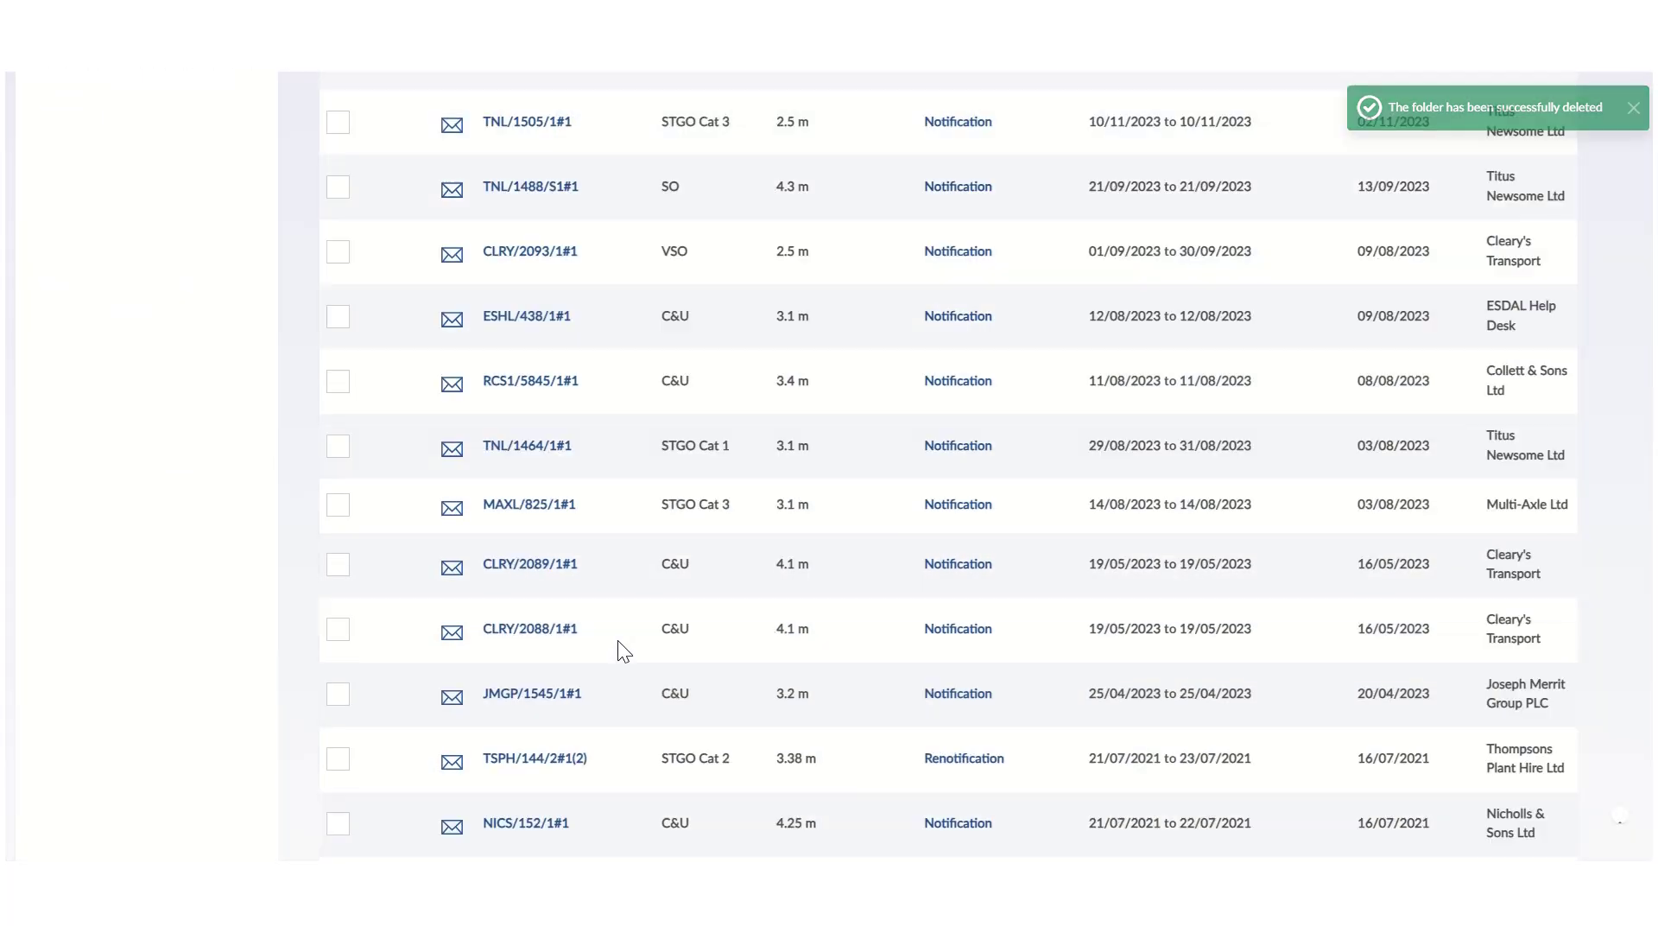